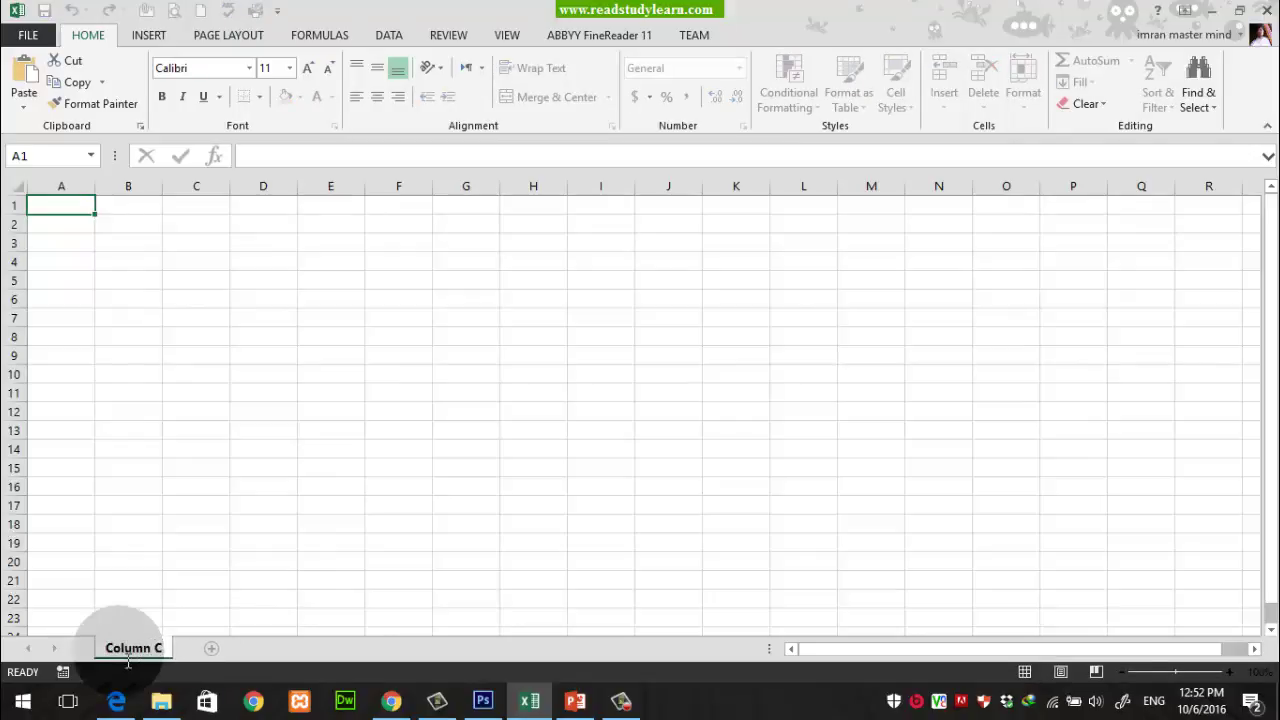
Rename the first sheet as Column Chart and add a second sheet named Pie Chart.
text(Column Chart)
key(Return)
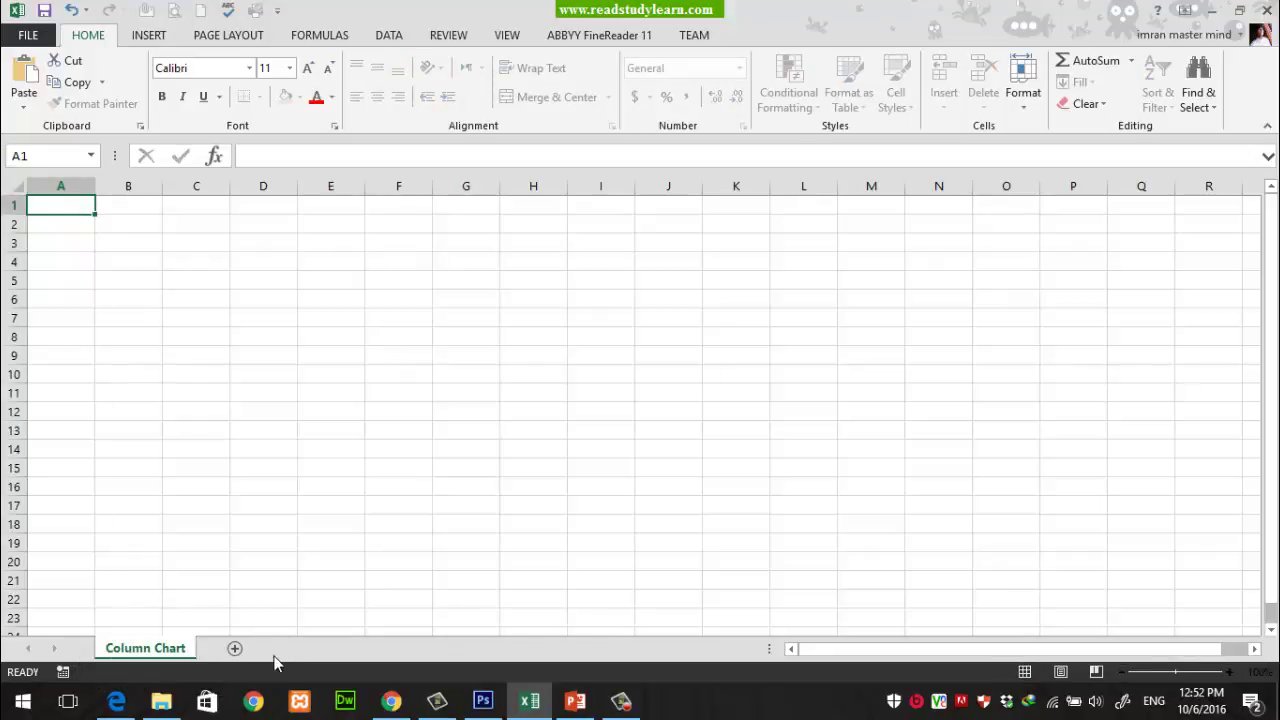
click(235, 649)
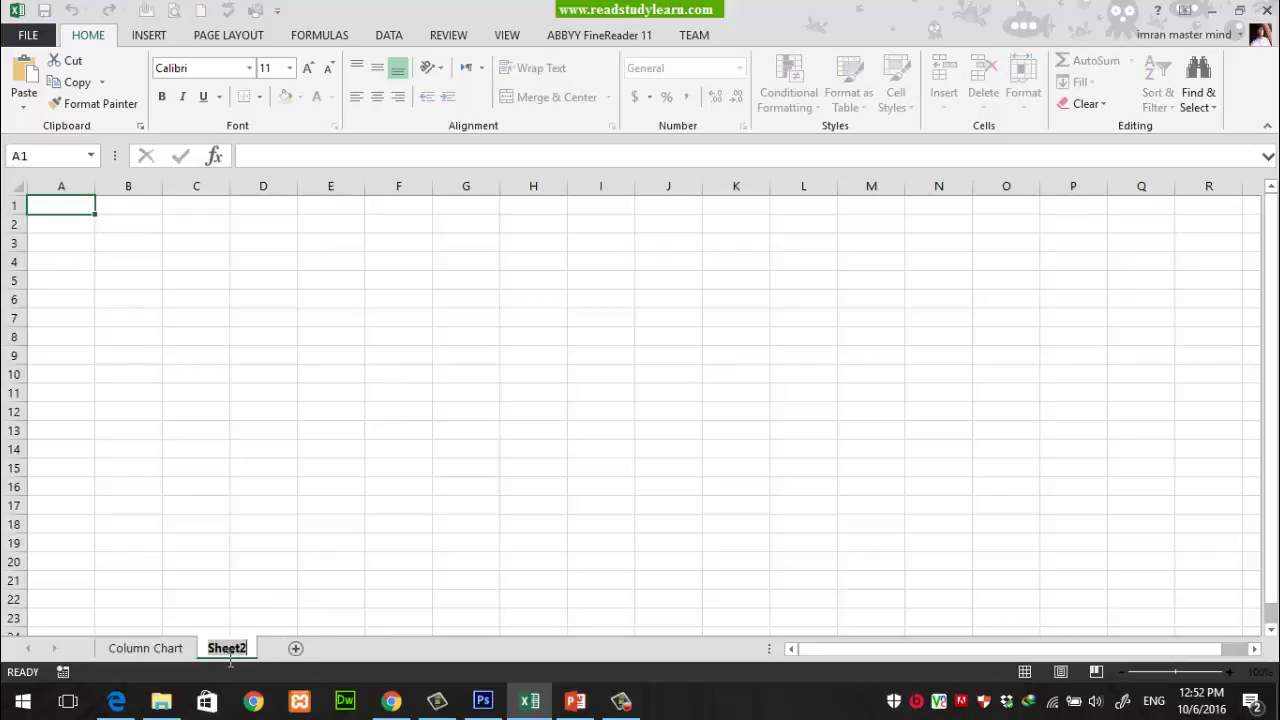
text(Pie Char)
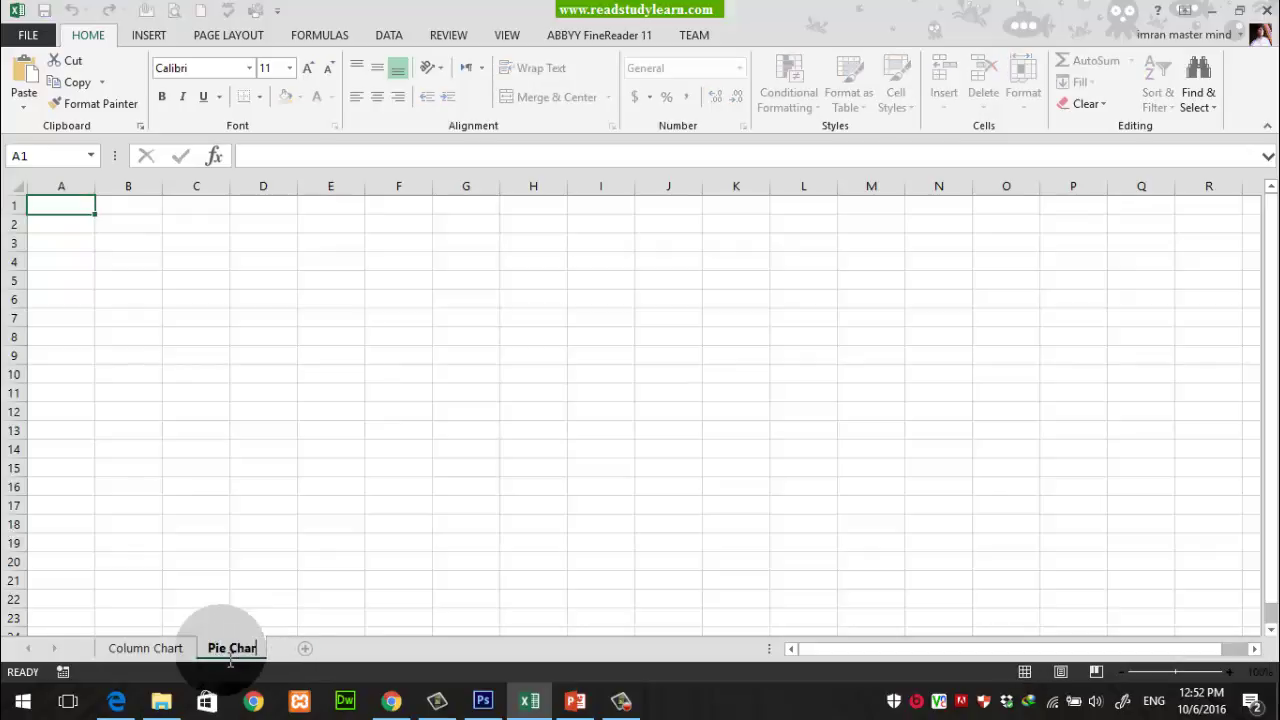
text(t)
key(Return)
Add a third sheet to the workbook and name it Bar Chart.
click(306, 648)
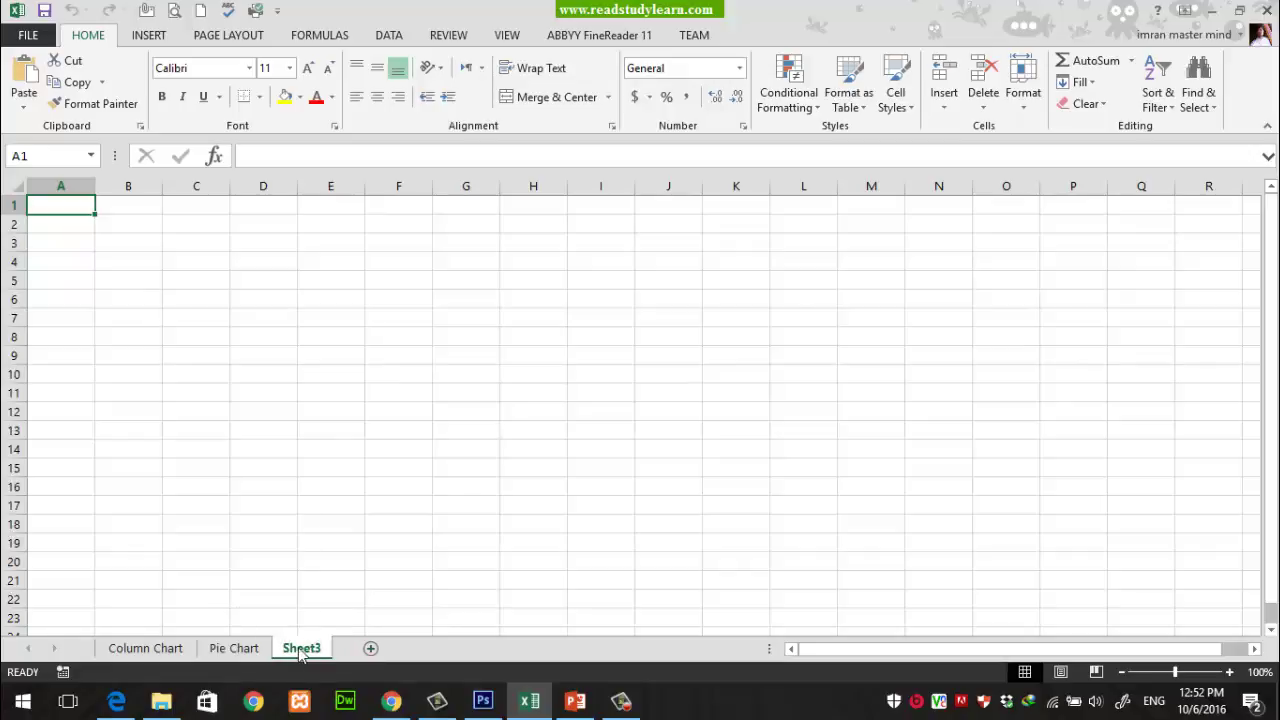
double_click(301, 648)
text(Bar C)
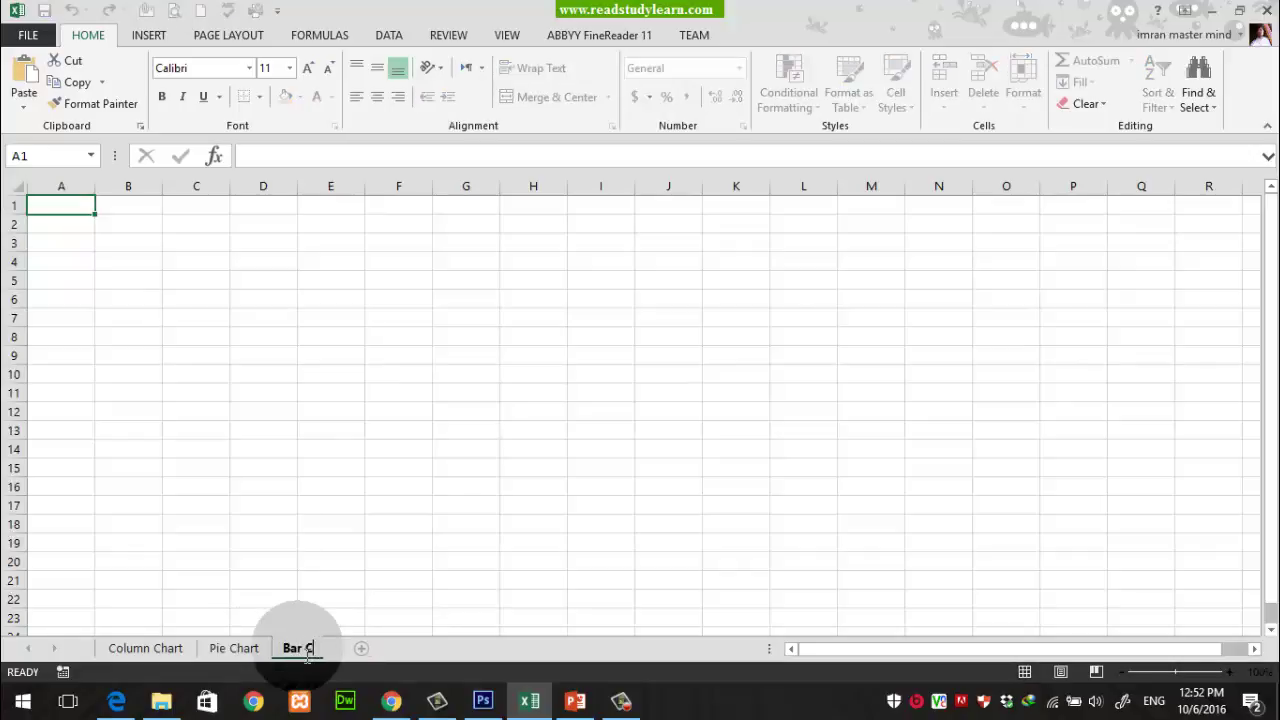
text(hart)
key(Return)
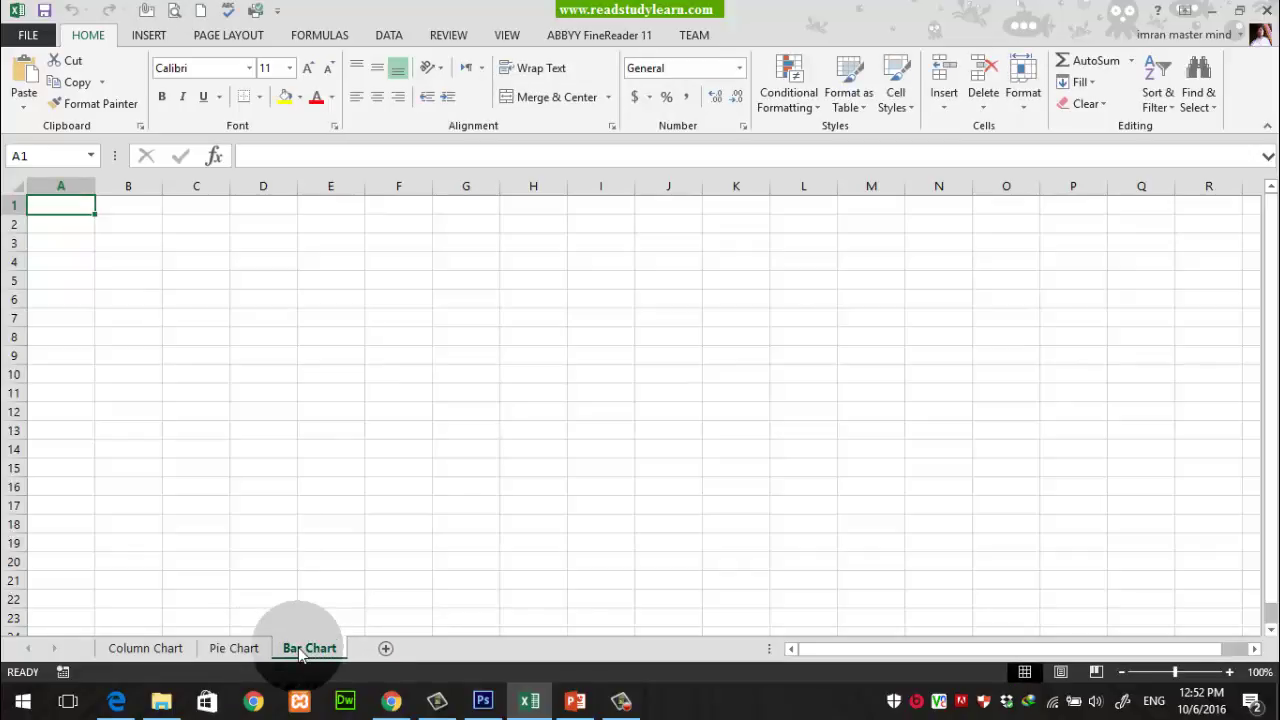
Check the chart types listed on the PowerPoint slide, and add a fourth sheet named Line Chart to the Excel workbook.
click(578, 703)
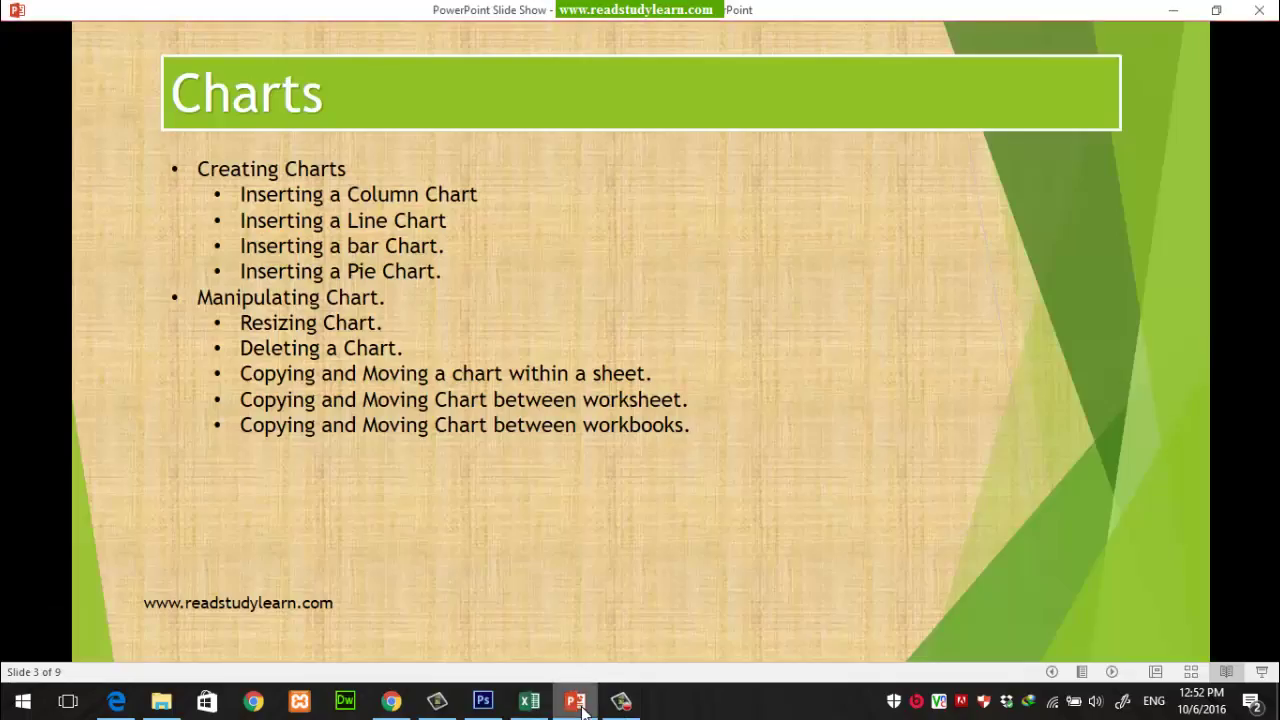
click(578, 703)
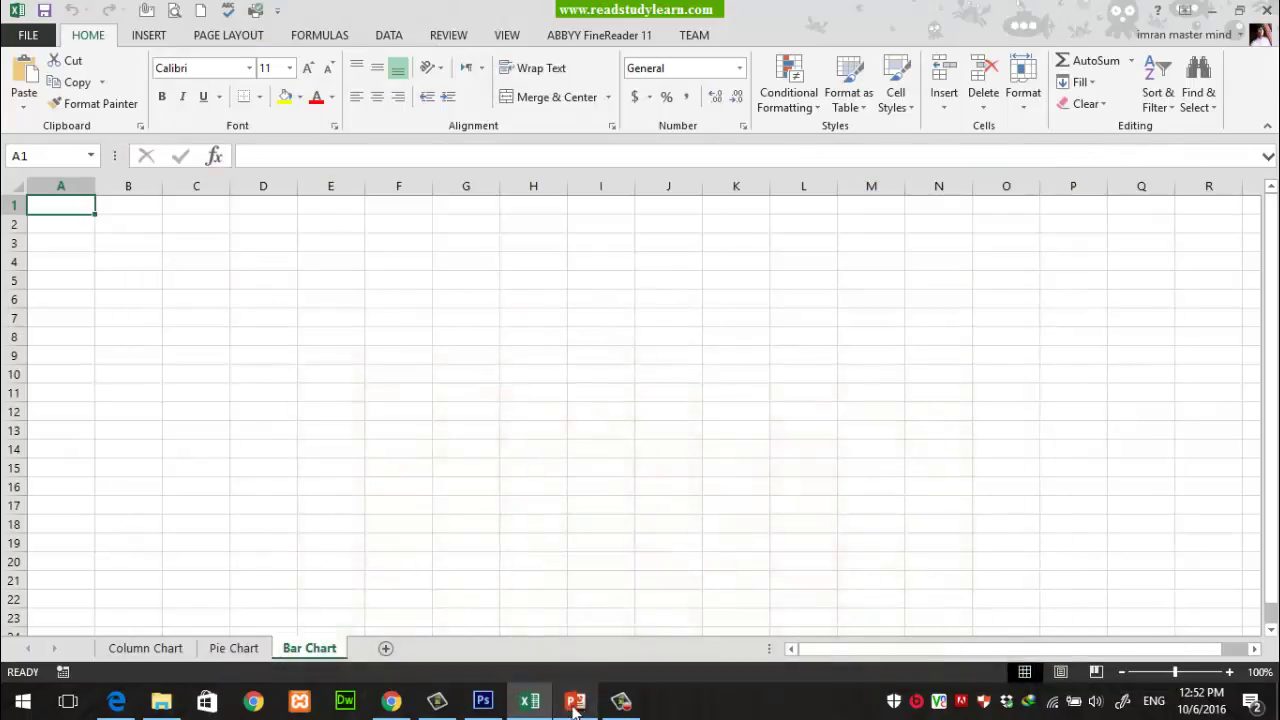
click(385, 650)
double_click(377, 650)
text(Li)
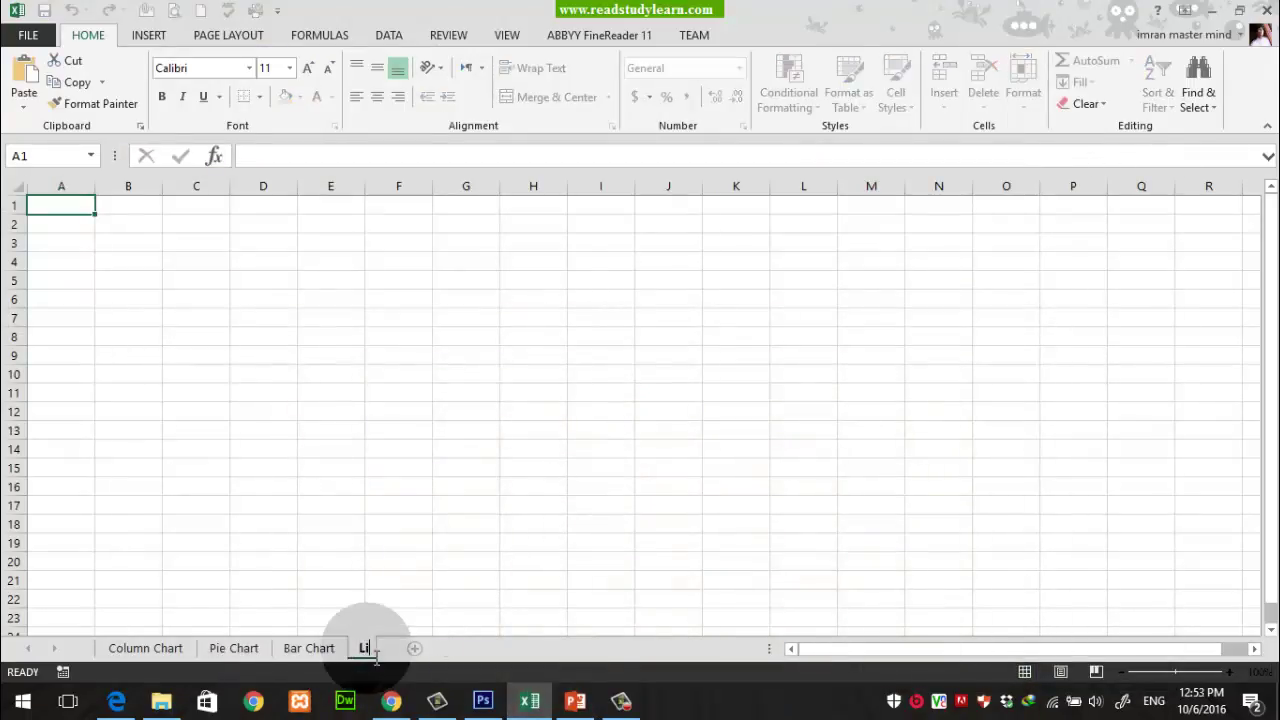
text(ne Chart)
key(Return)
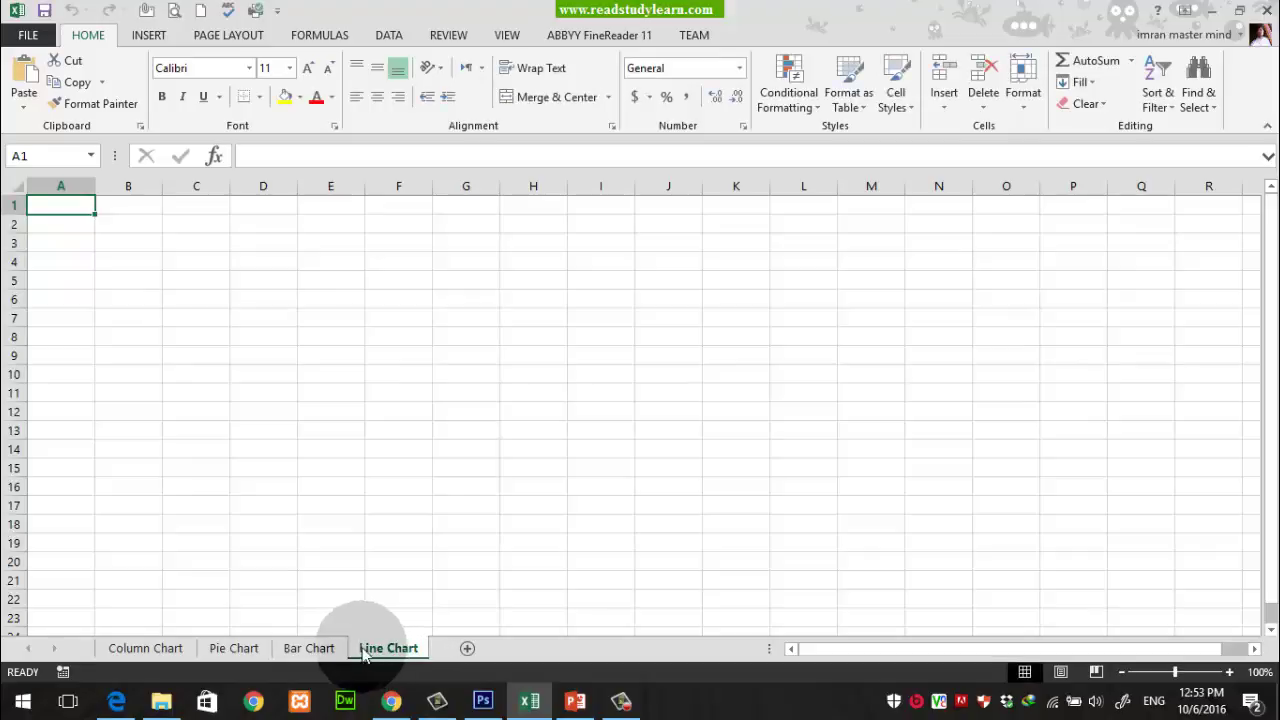
Insert an empty chart of the first 2-D Column type on the Column Chart sheet and move it to span about E3 to L17.
click(148, 649)
click(193, 525)
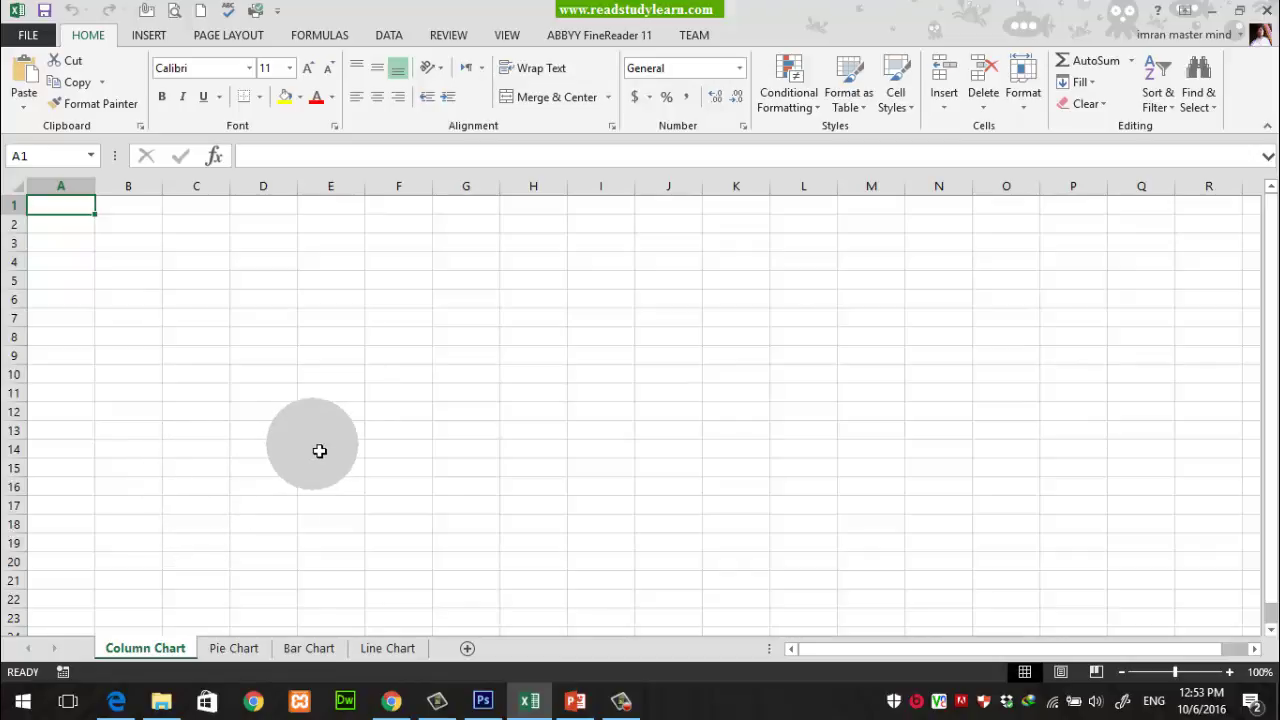
click(150, 36)
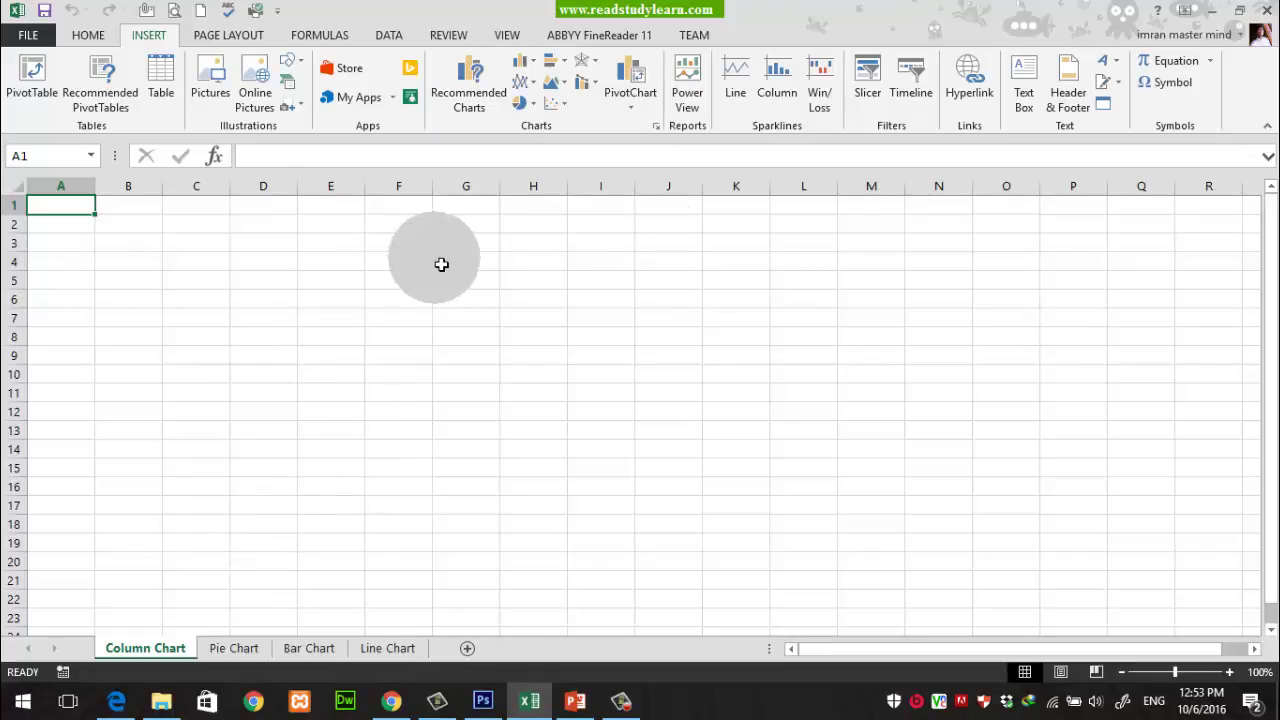
click(514, 62)
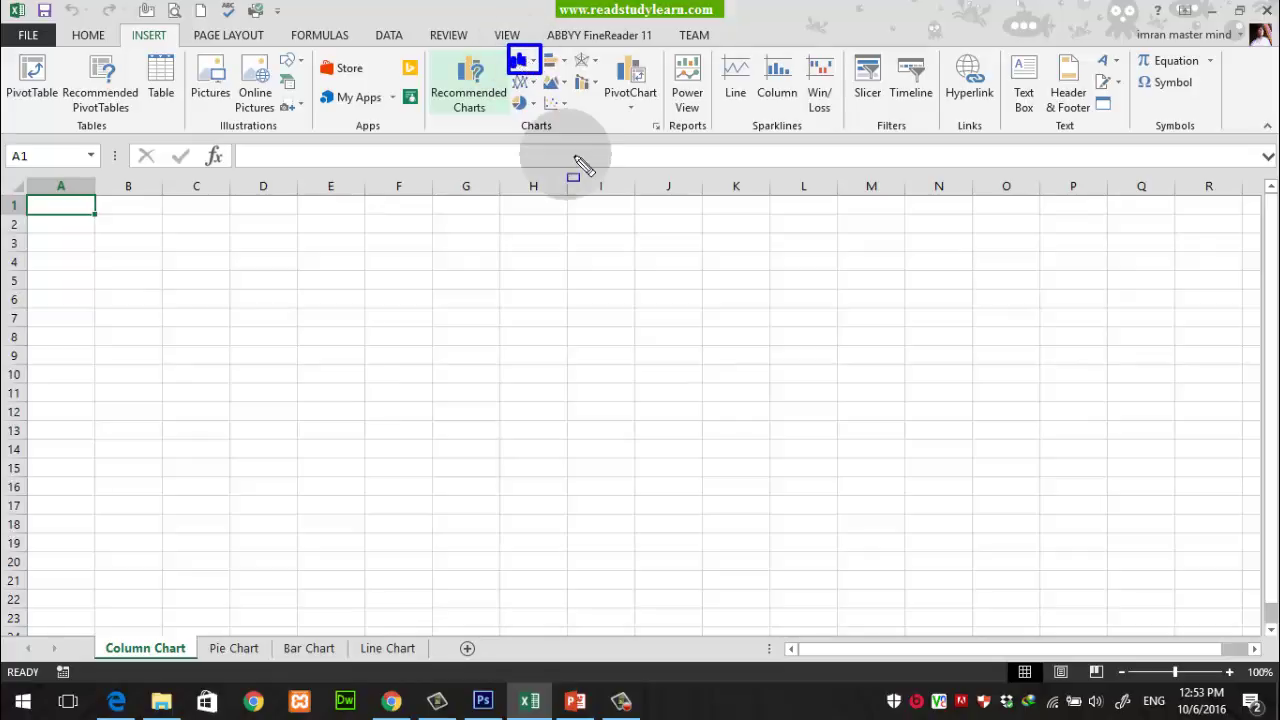
click(528, 63)
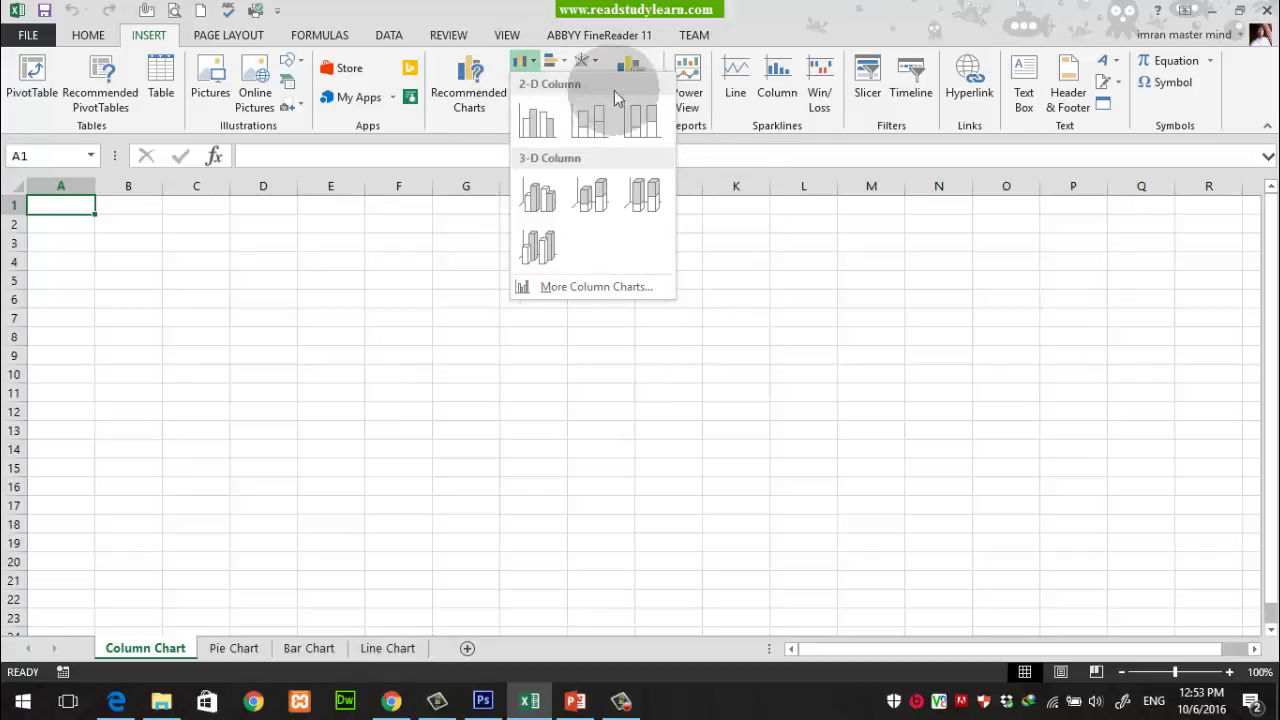
click(541, 137)
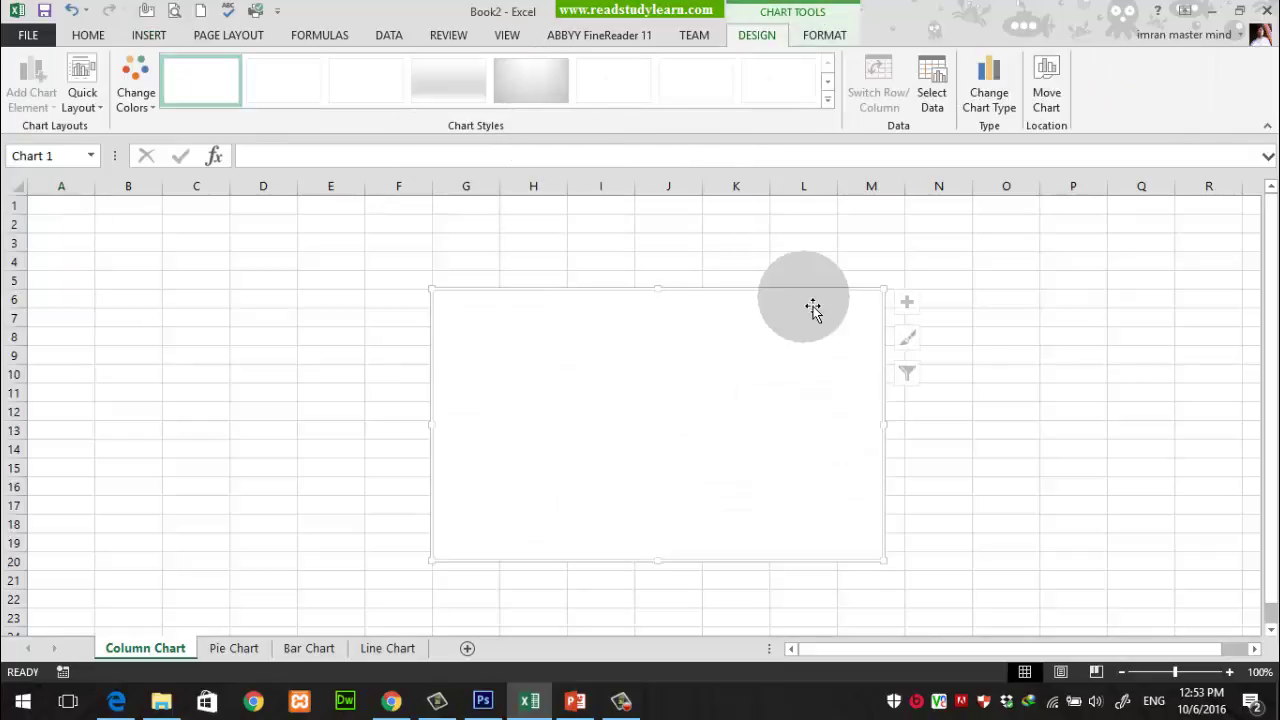
drag(650, 330, 566, 280)
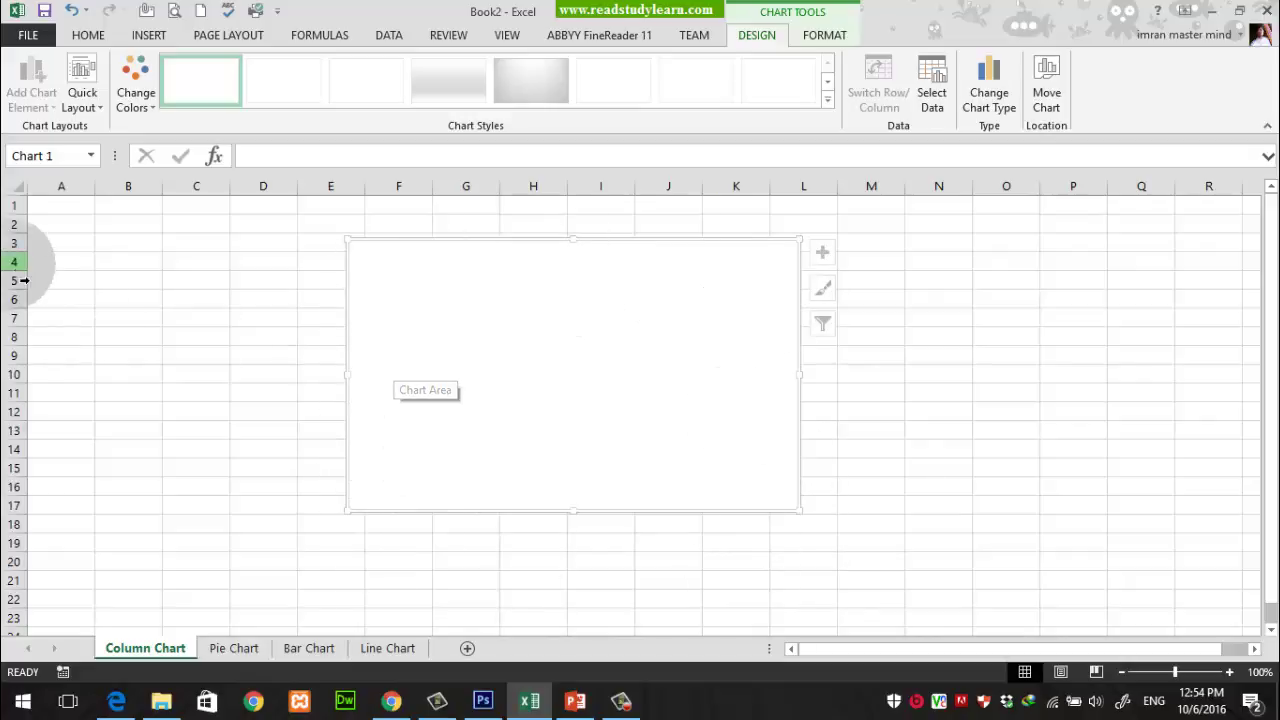
Enter the heading Regions in B3 and list North, East, West and South in B4:B7.
click(147, 244)
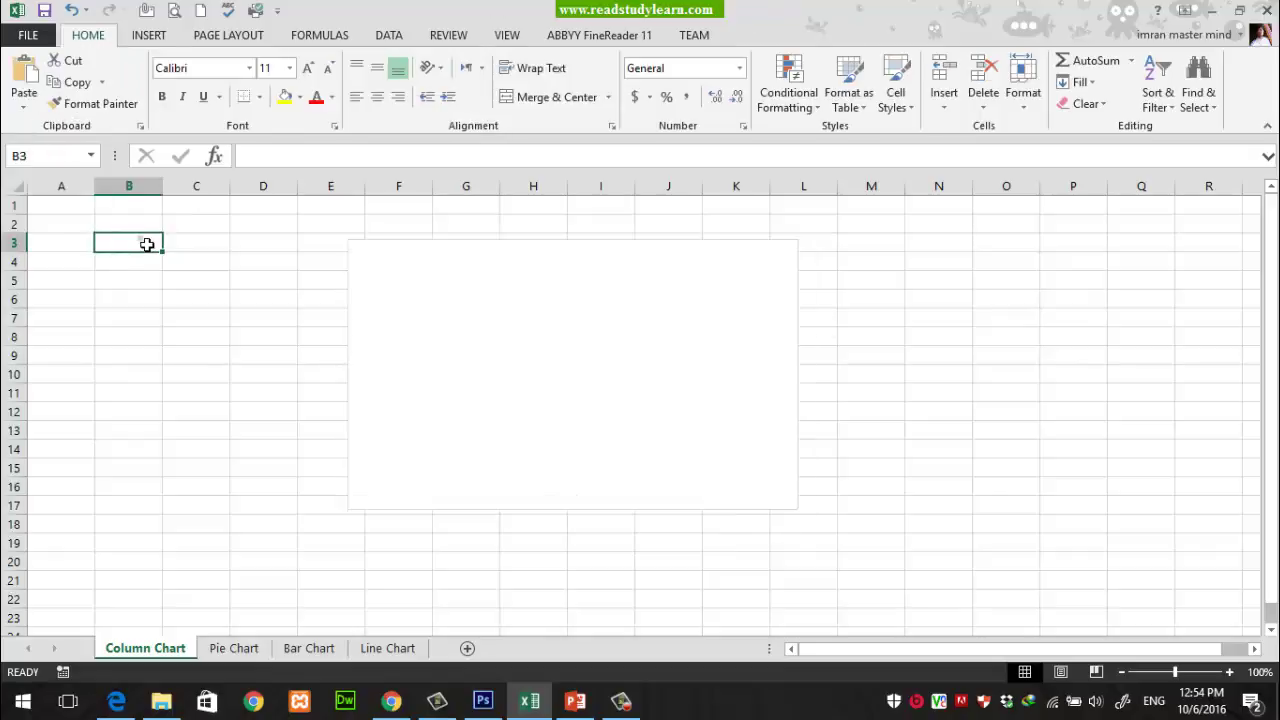
click(586, 268)
click(159, 253)
text(Reg)
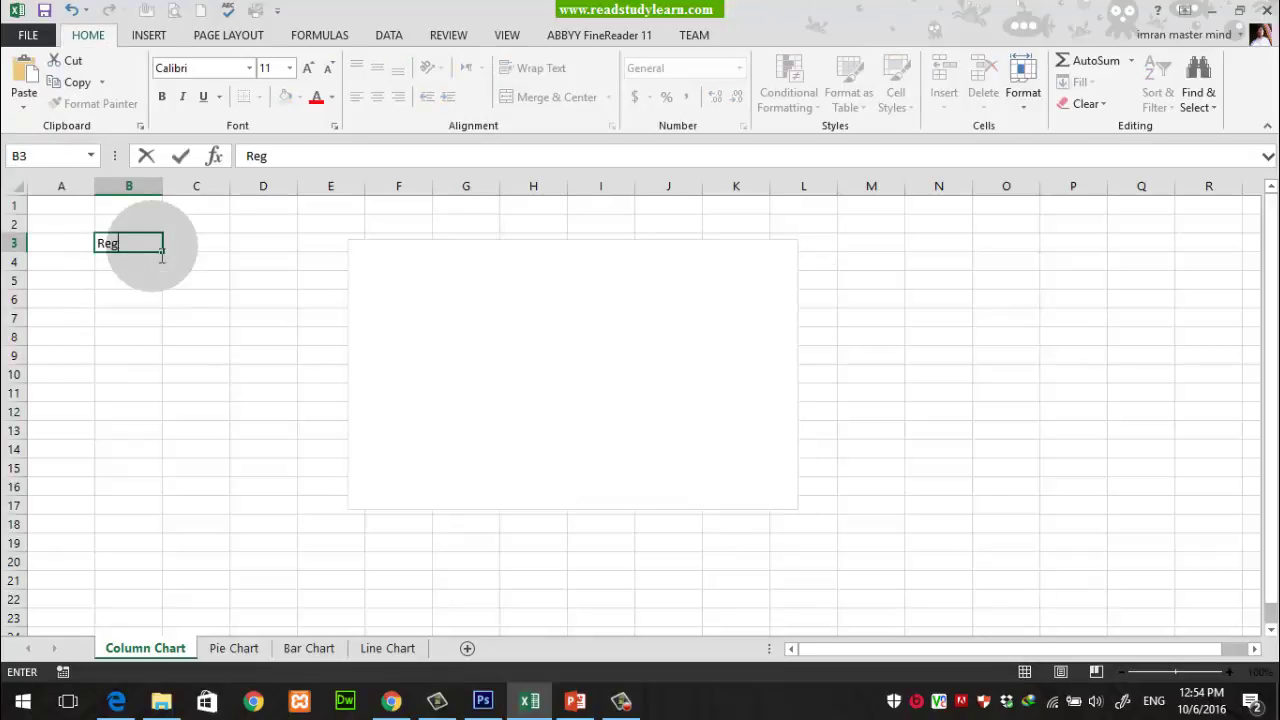
text(ions)
key(Return)
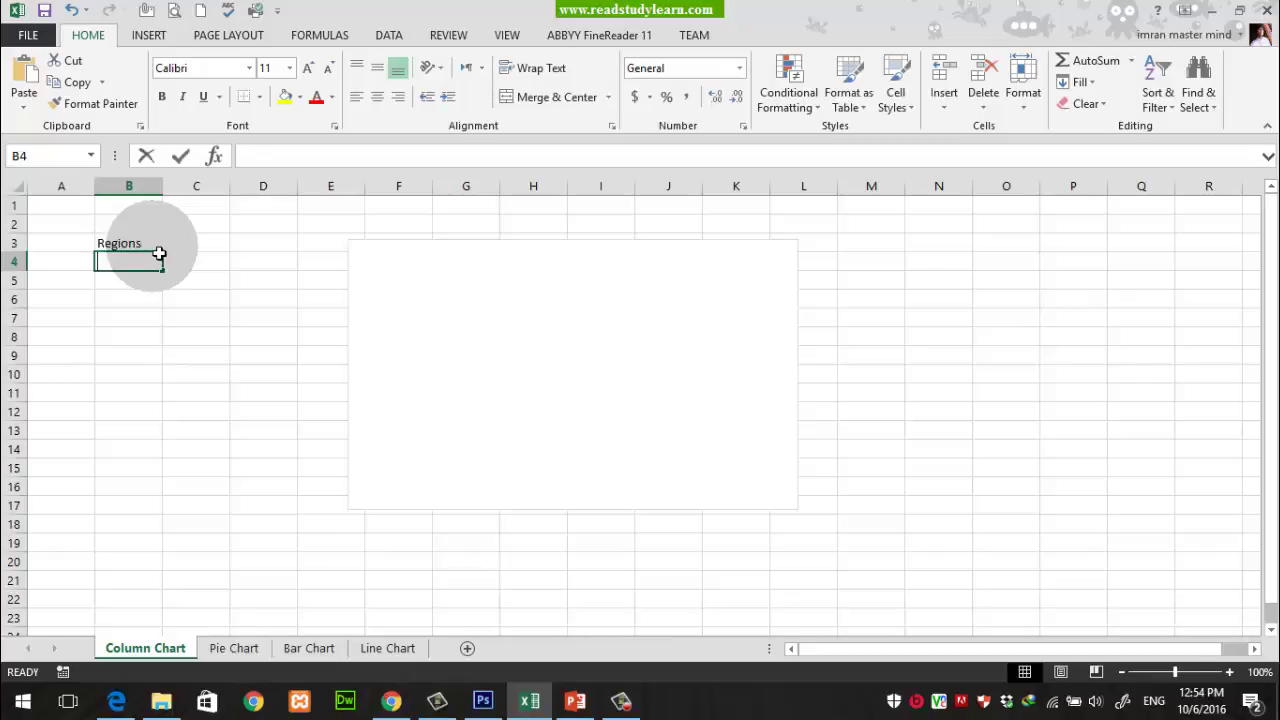
text(No)
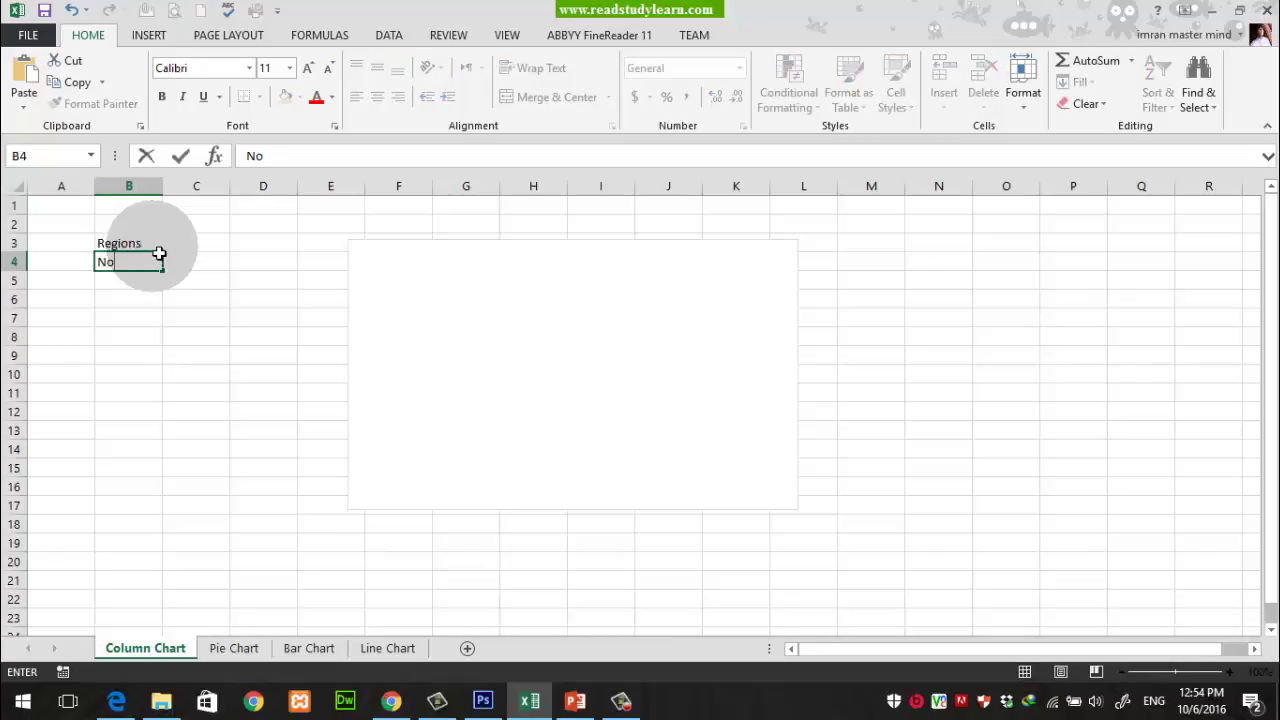
text(rth)
key(Return)
text(Esa)
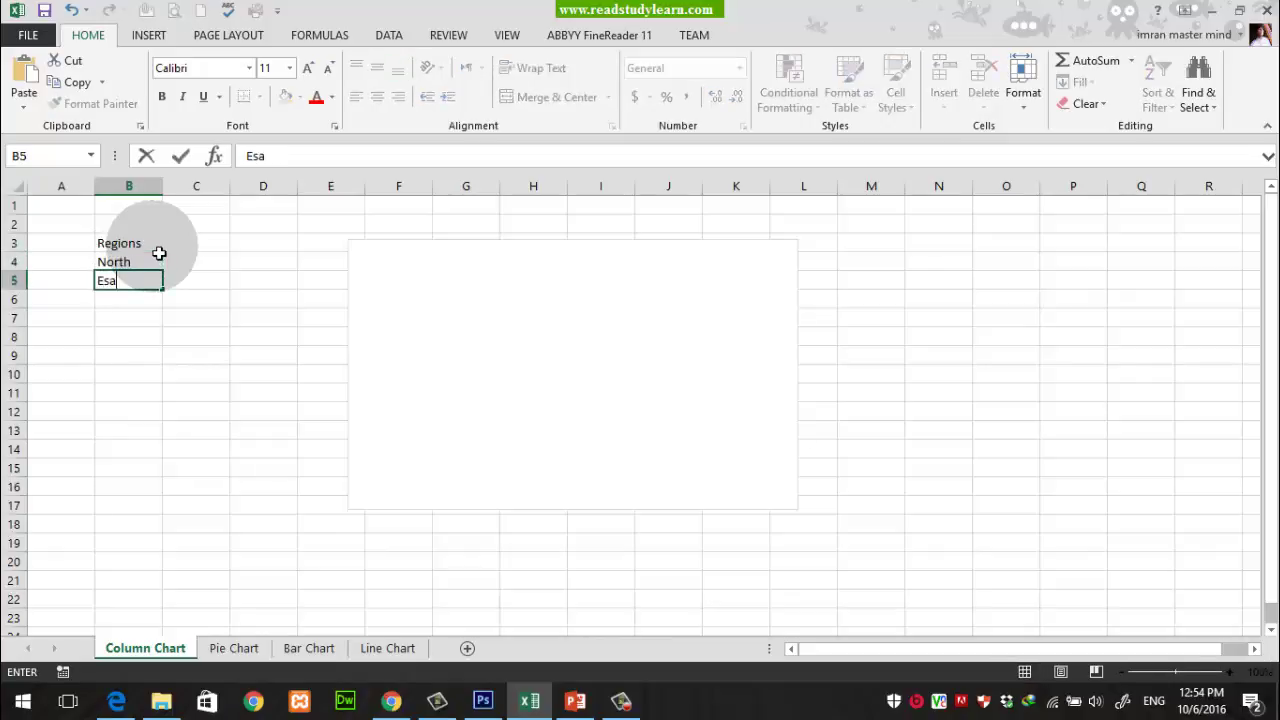
key(Return)
text(E)
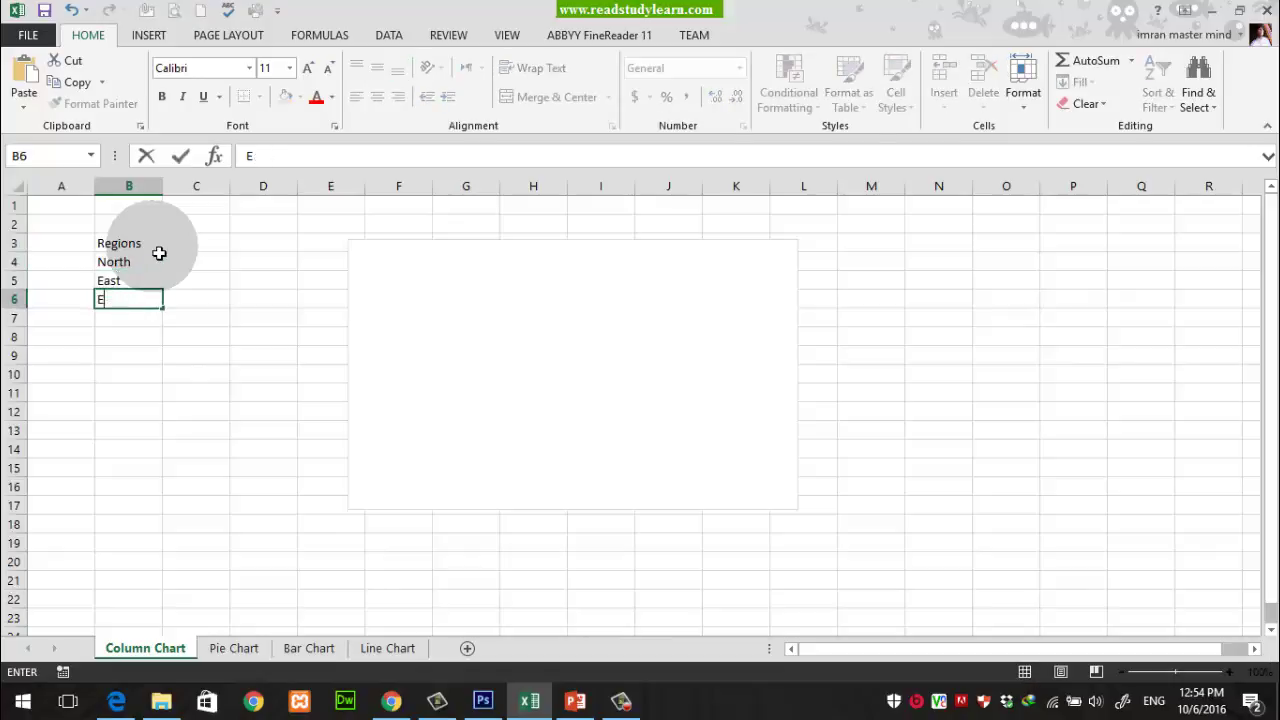
text(est)
key(Return)
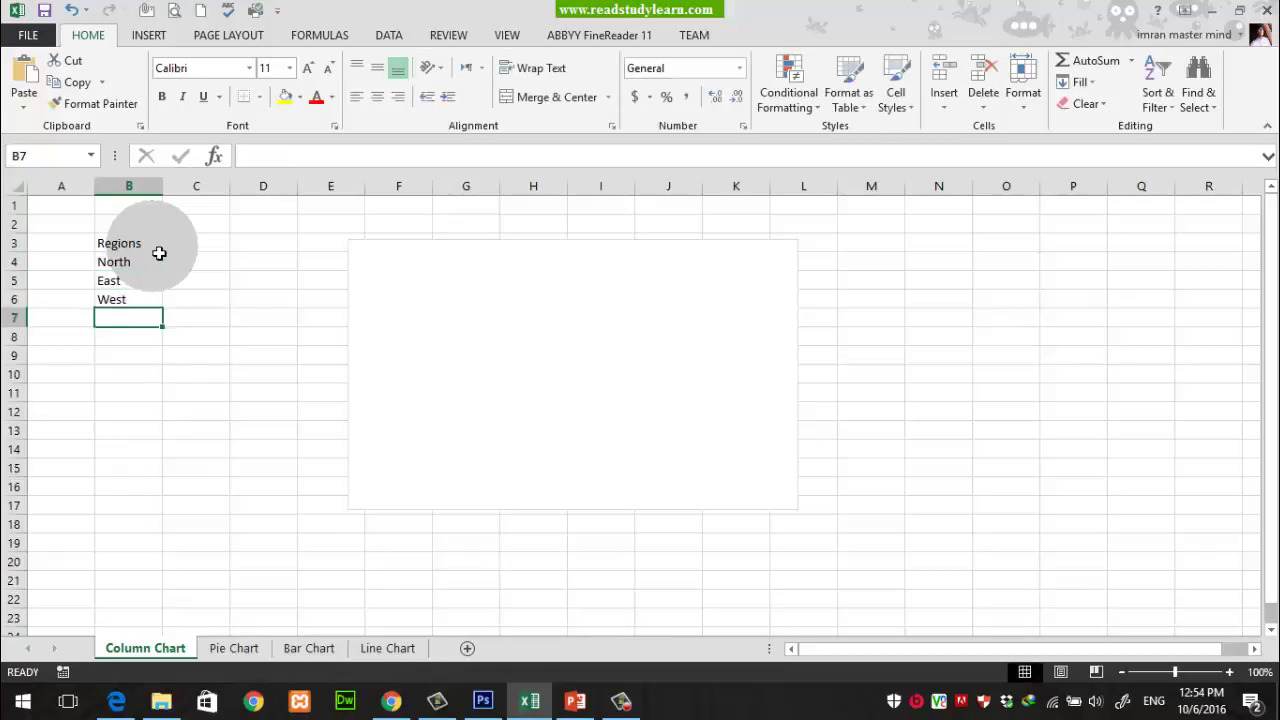
text(South)
key(Return)
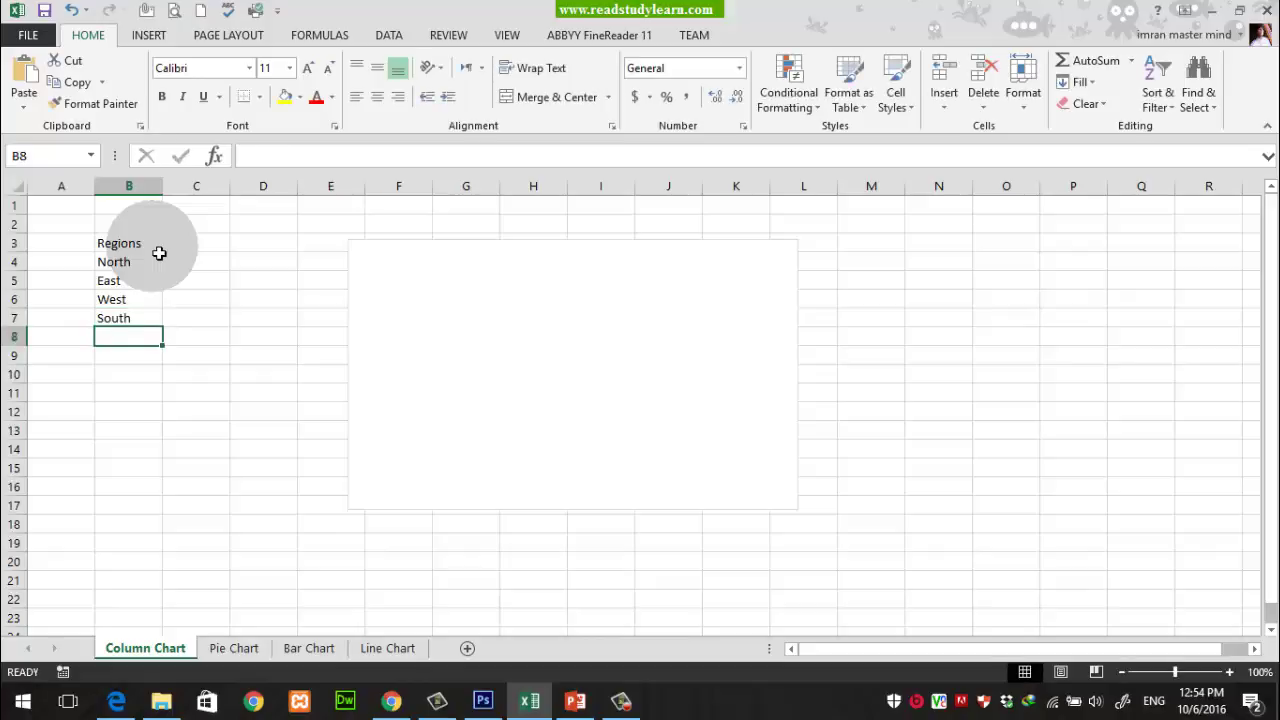
Enter the heading No. Of Sales in C3, beside the Regions heading.
key(Up)
key(Up)
key(Up)
key(Up)
key(Up)
key(Right)
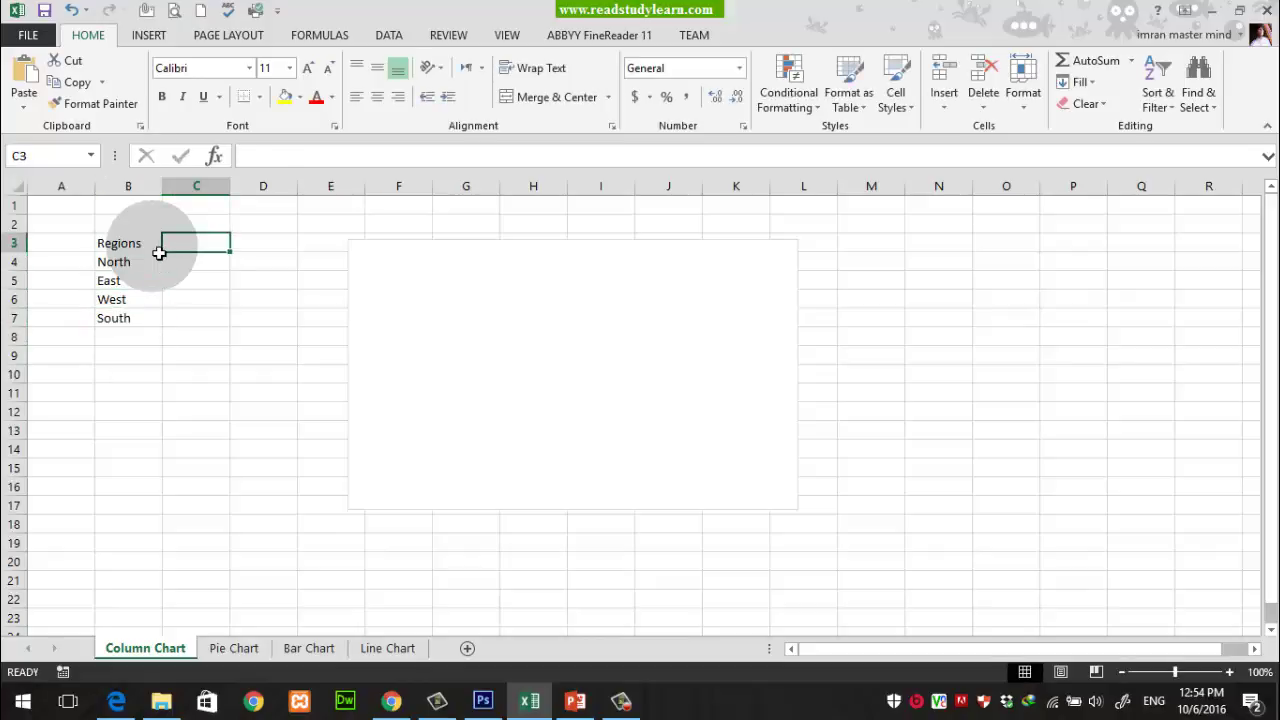
text(No,)
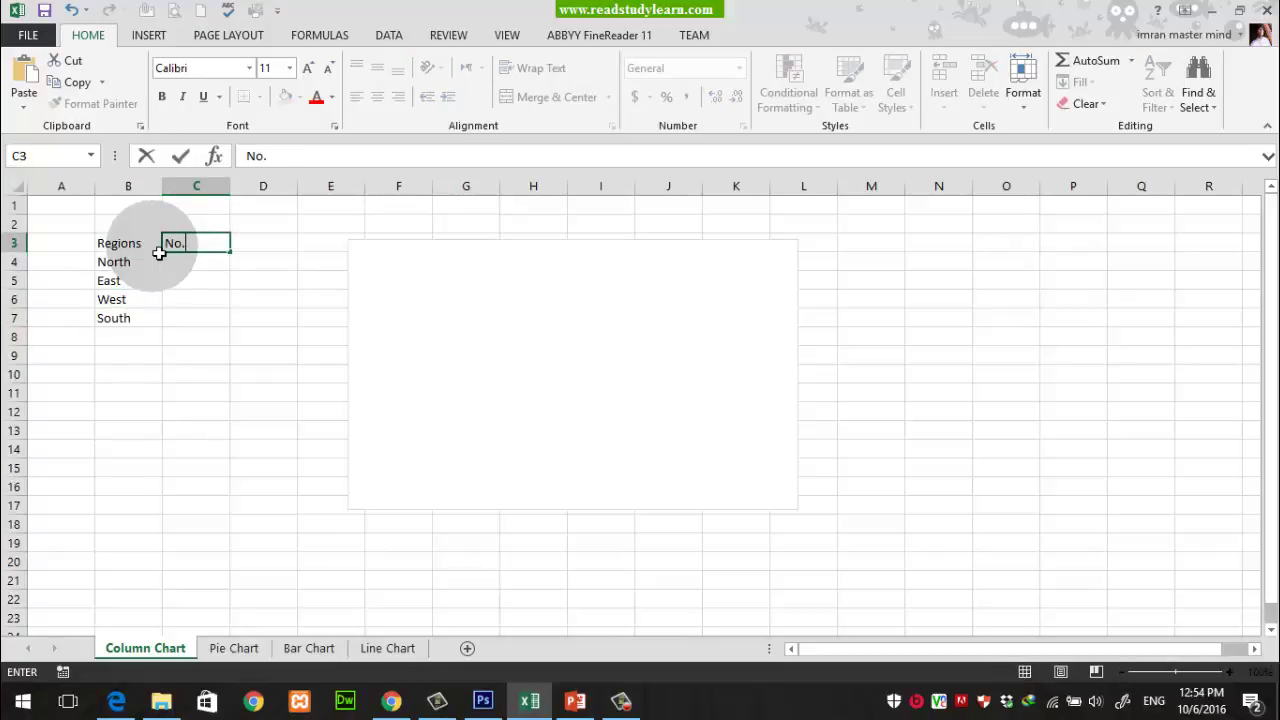
text( Of Sales)
key(Return)
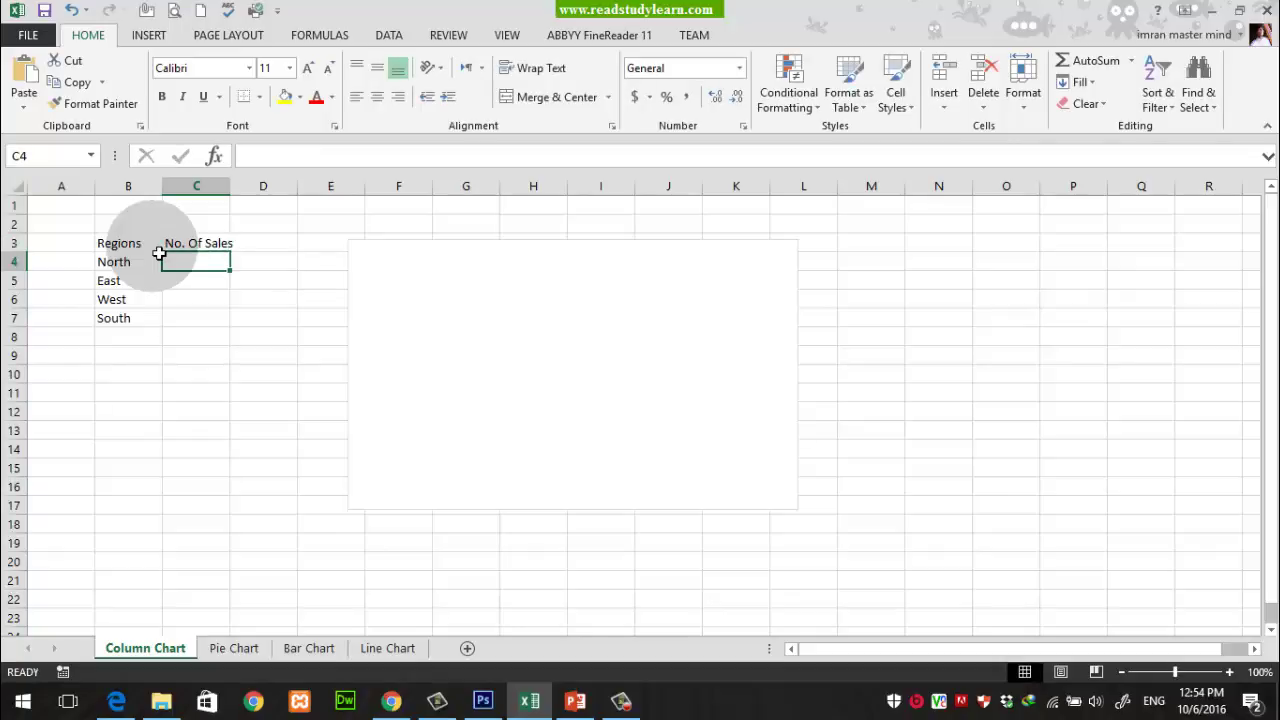
Enter the sales figures 200, 3000, 450 and 2000 in C4:C7 for North, East, West and South.
text(200)
key(Return)
text(3000)
key(Return)
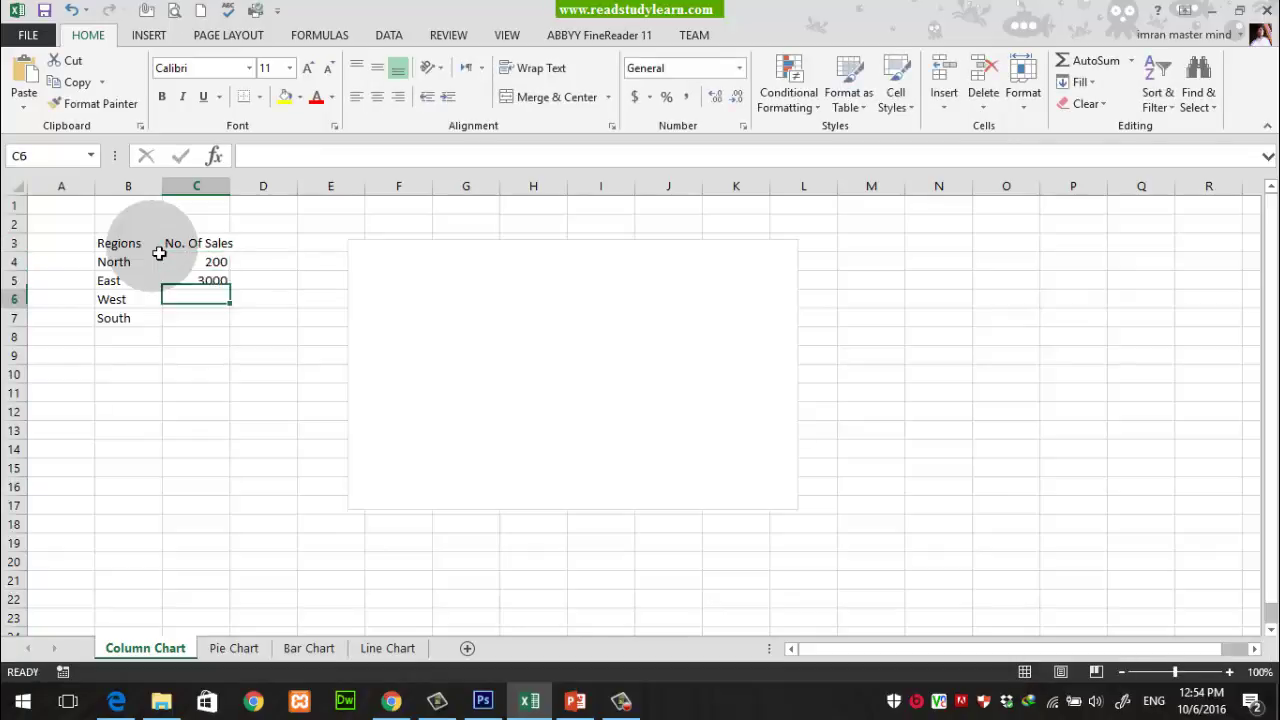
text(450)
key(Return)
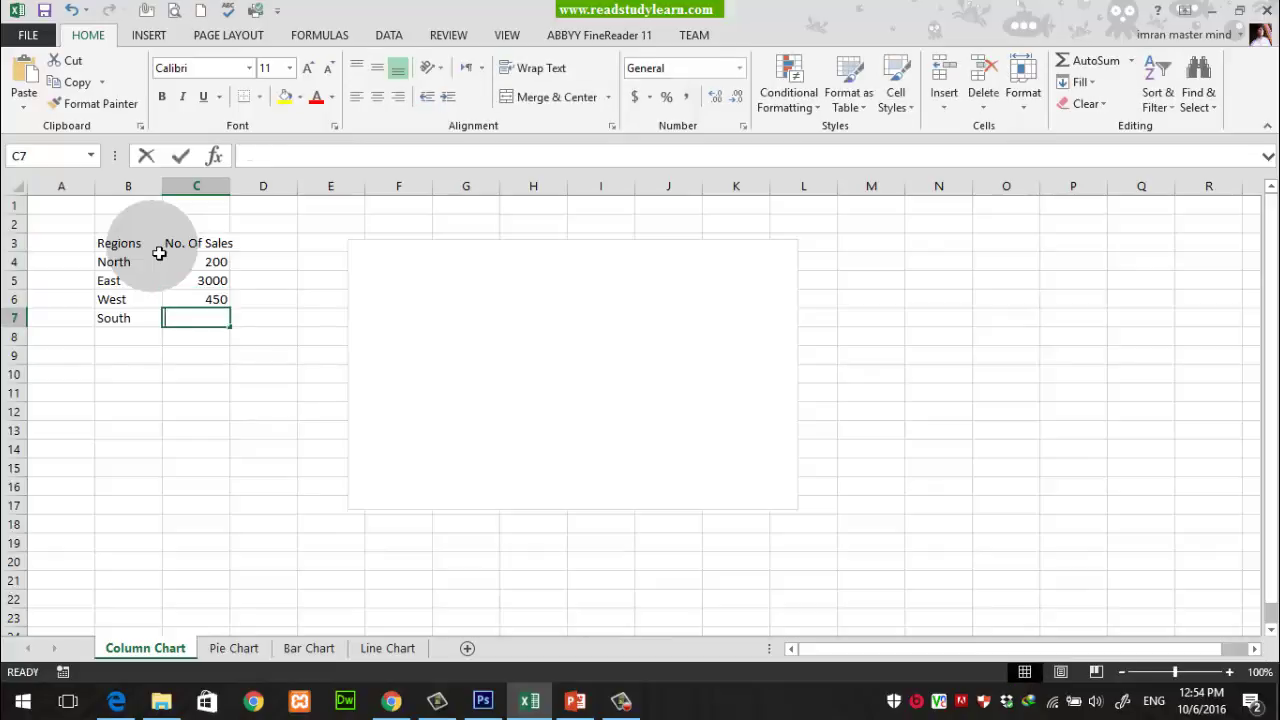
text(2000)
key(Return)
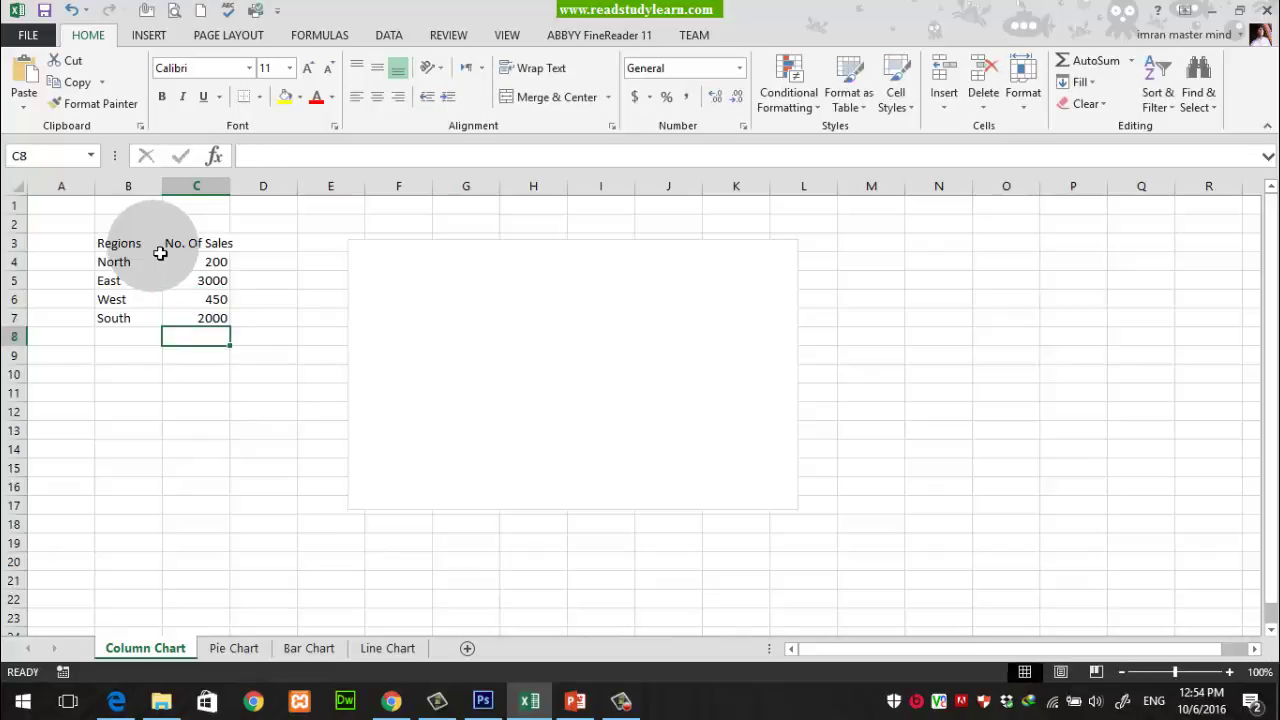
Set the empty column chart's data range to B3:C7 on the Column Chart sheet.
click(528, 311)
click(543, 314)
click(765, 37)
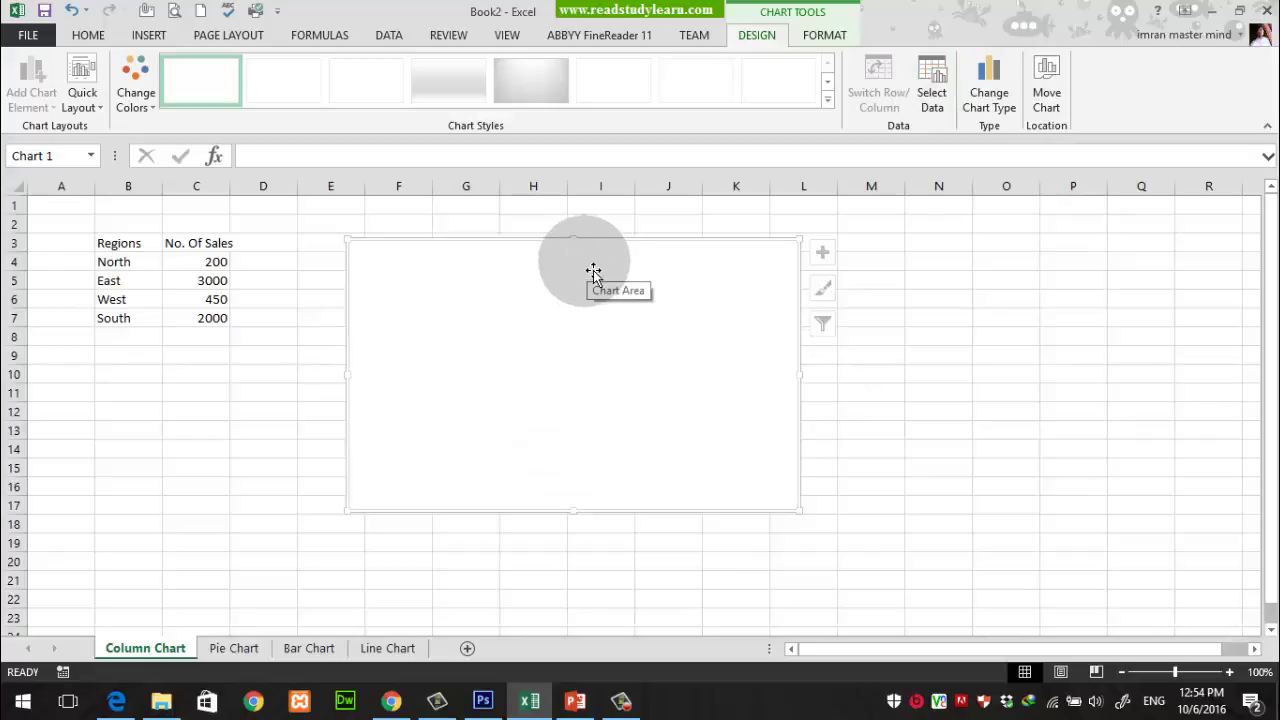
click(931, 92)
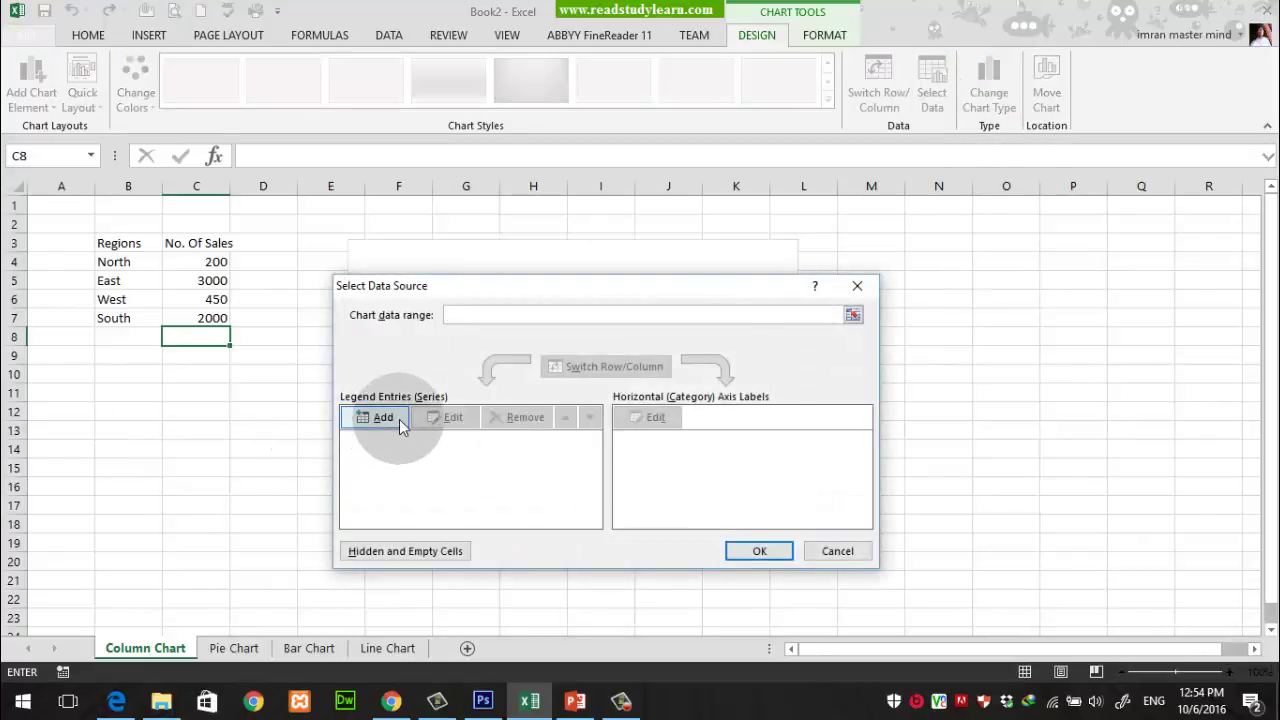
click(852, 316)
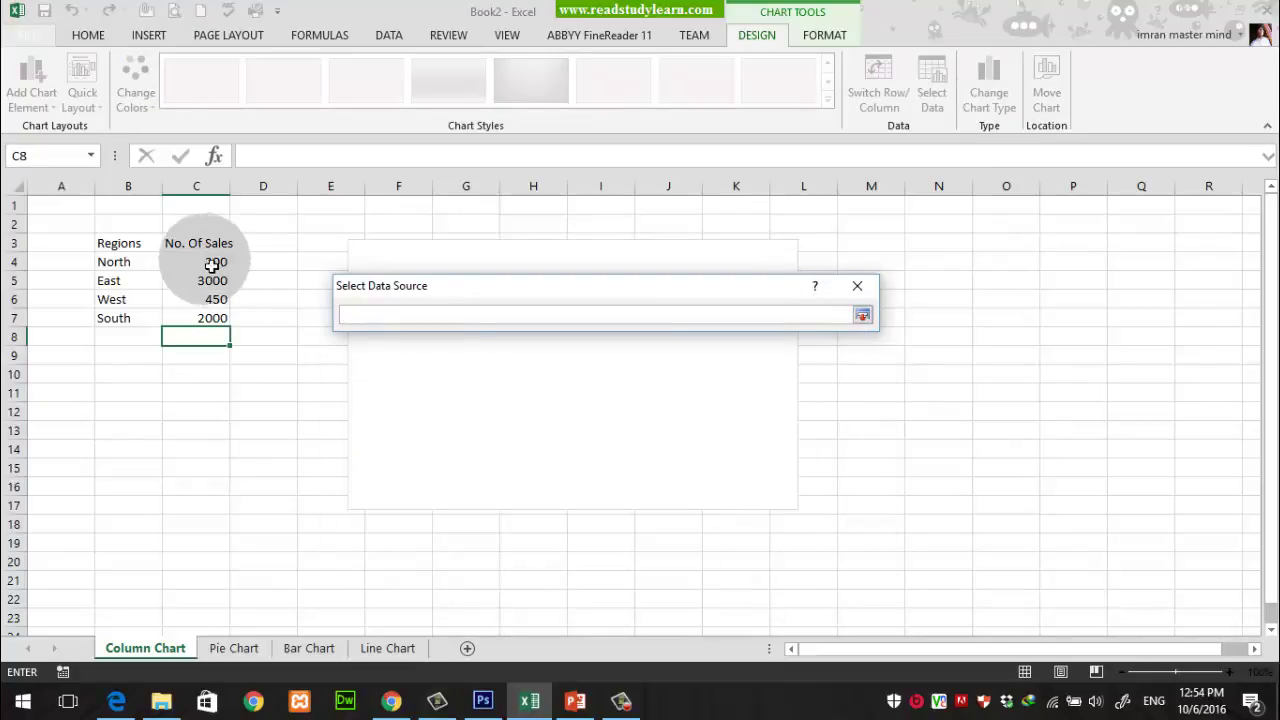
drag(117, 243, 214, 318)
click(852, 316)
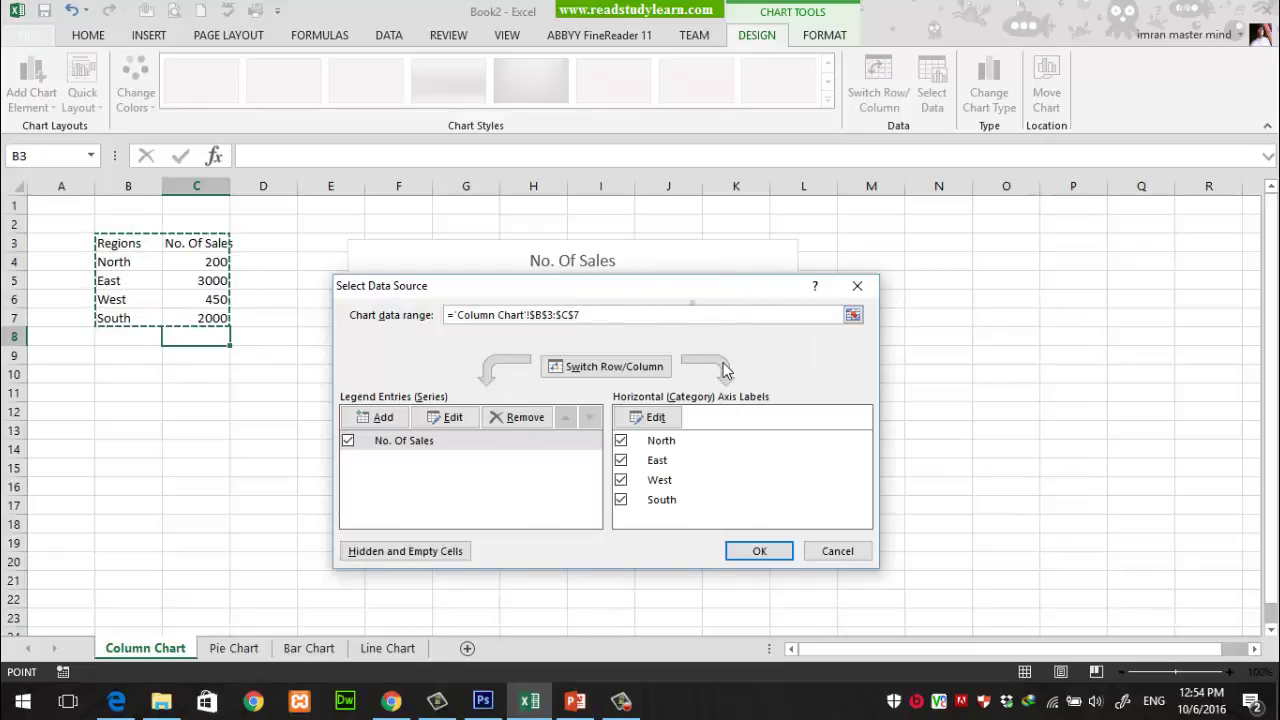
drag(684, 287, 950, 303)
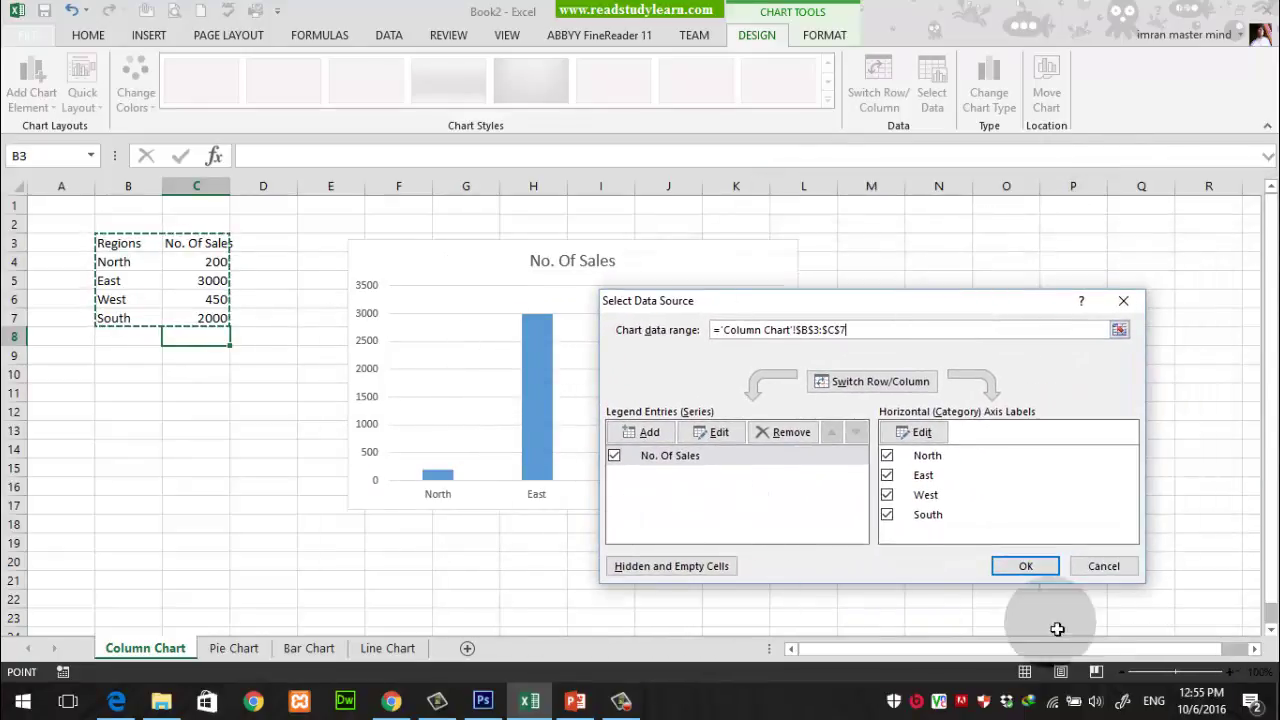
click(1028, 567)
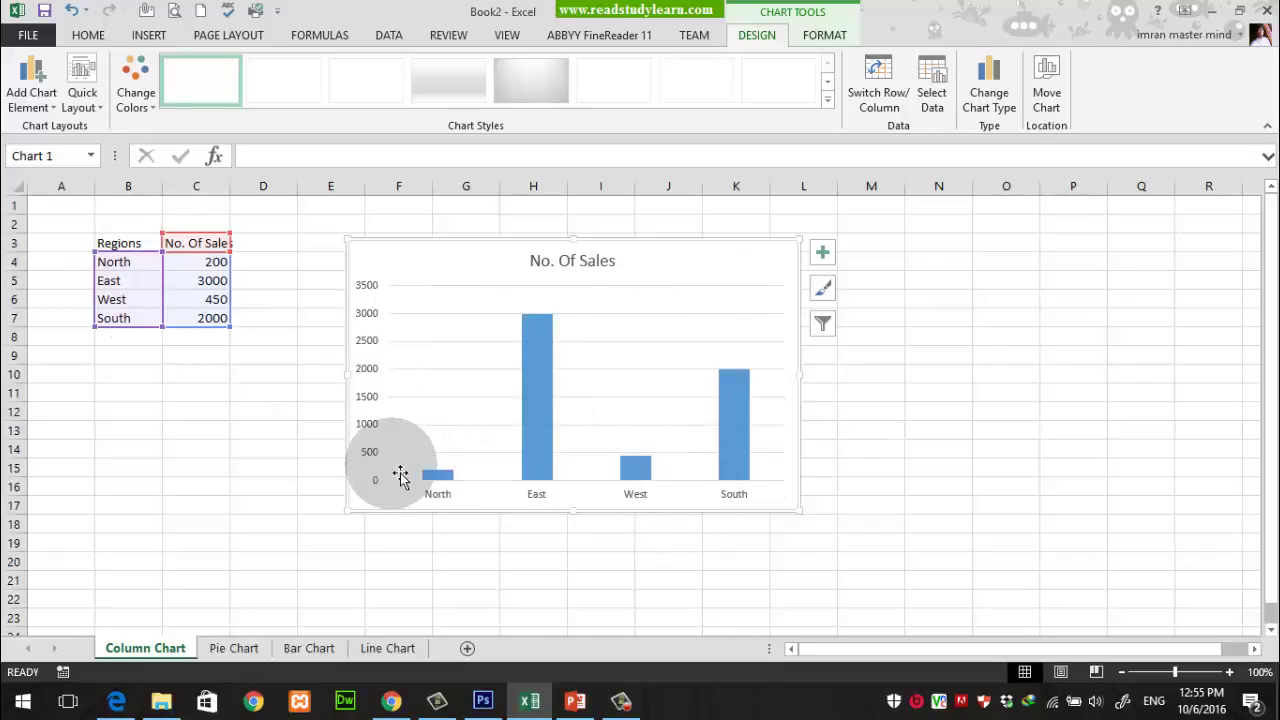
Compare the region names in B4:B7 and the sales figures in C4:C7 with the chart's axes and columns.
drag(200, 245, 206, 318)
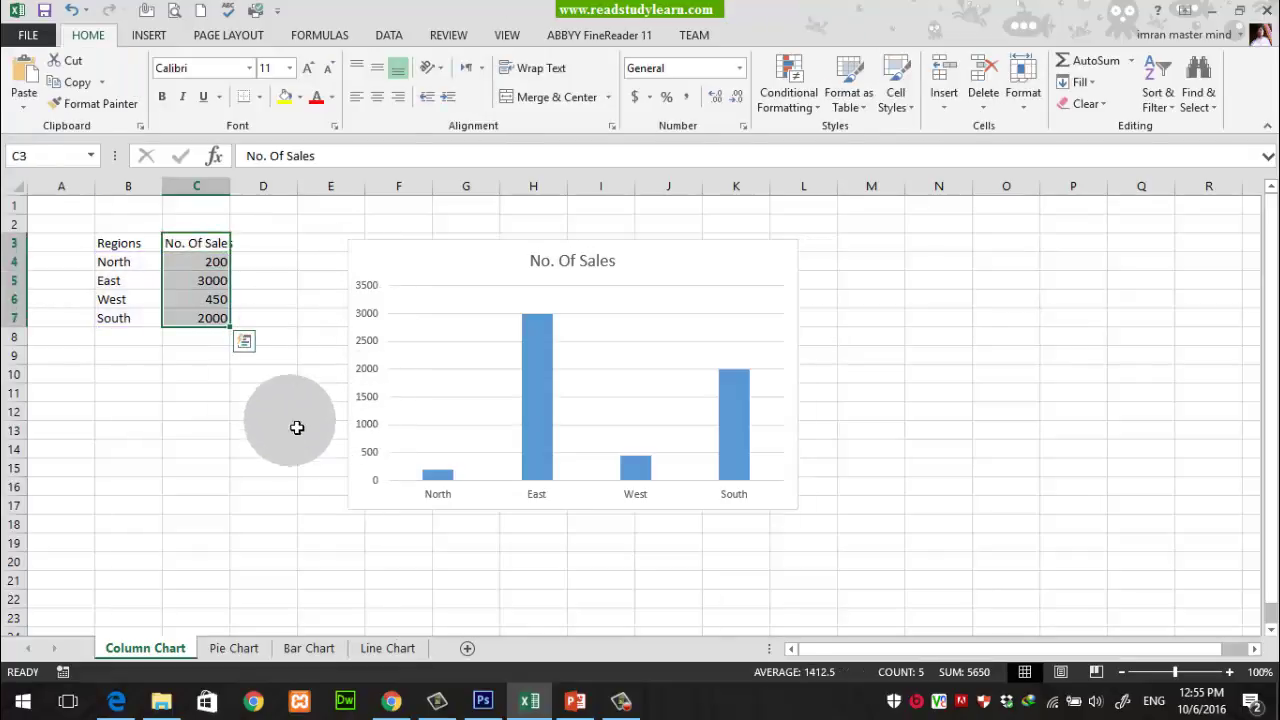
drag(140, 264, 129, 320)
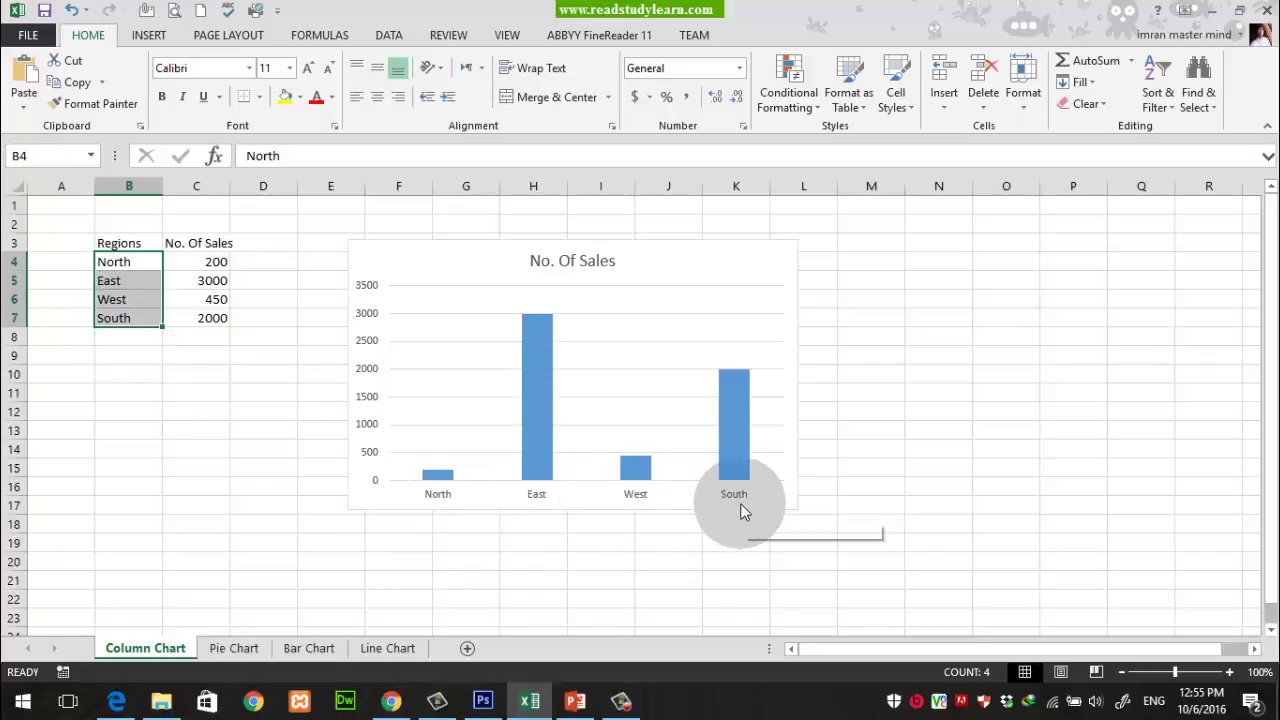
click(218, 262)
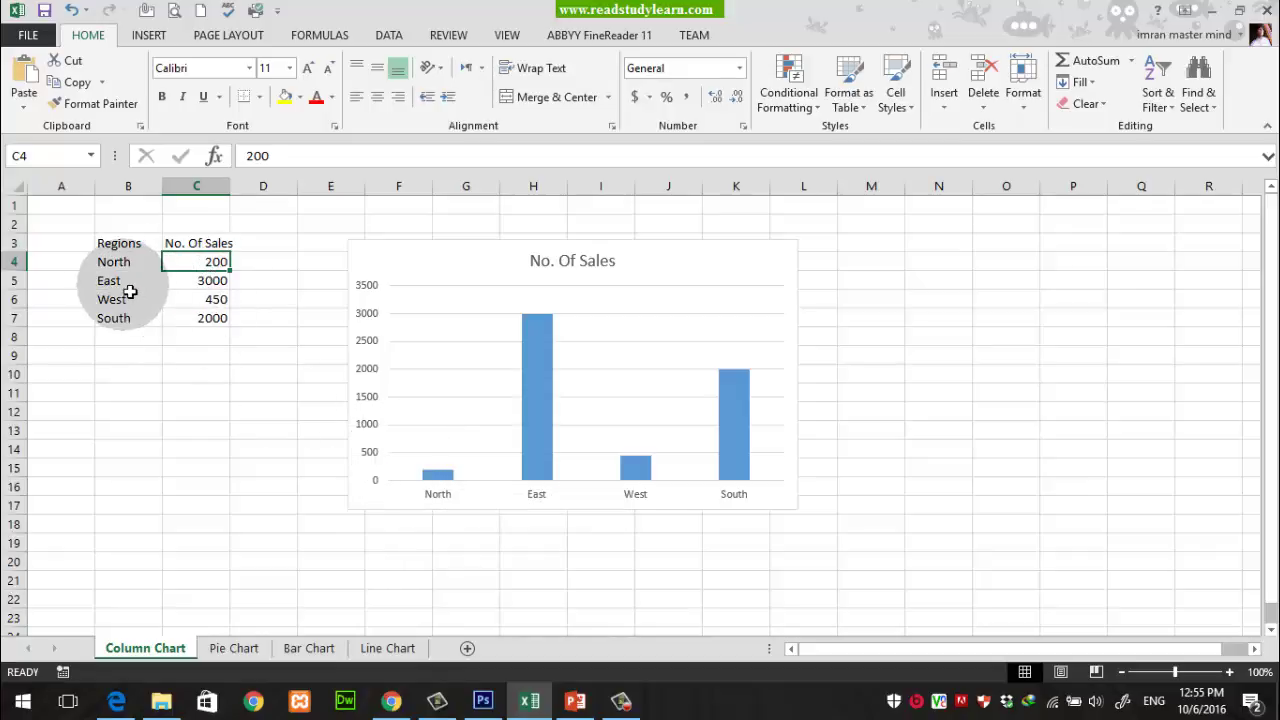
click(200, 286)
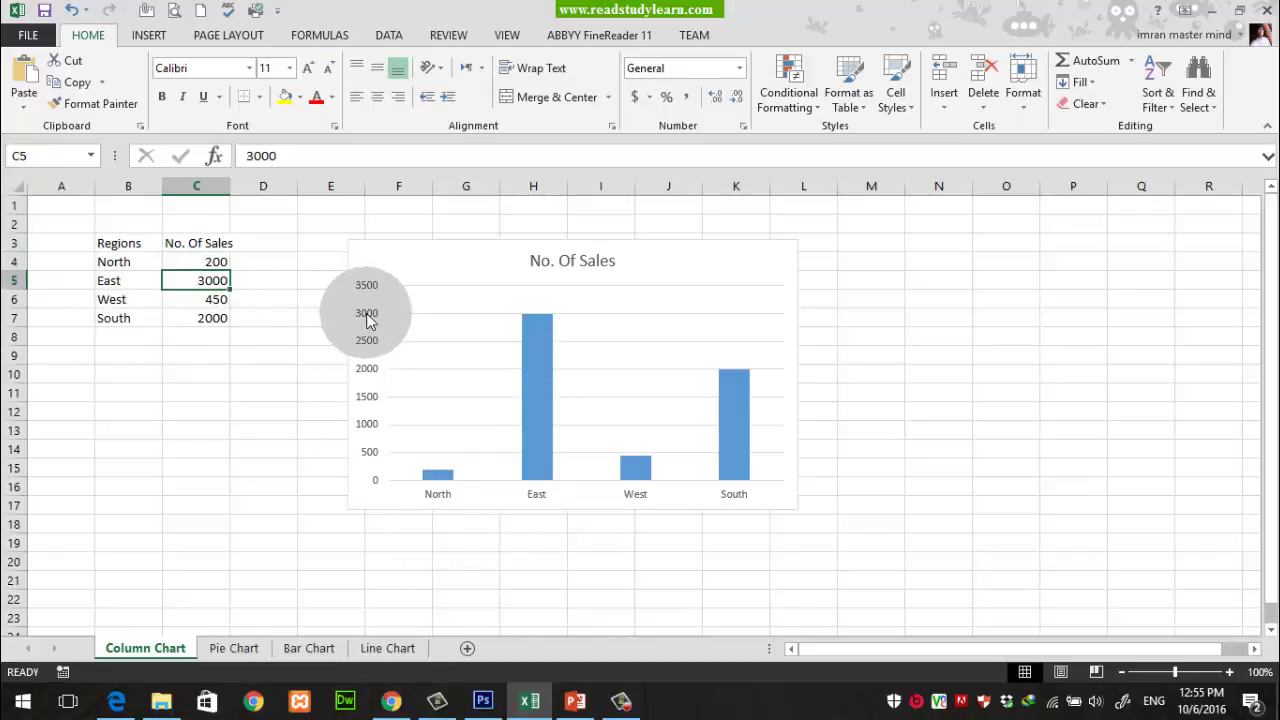
click(186, 300)
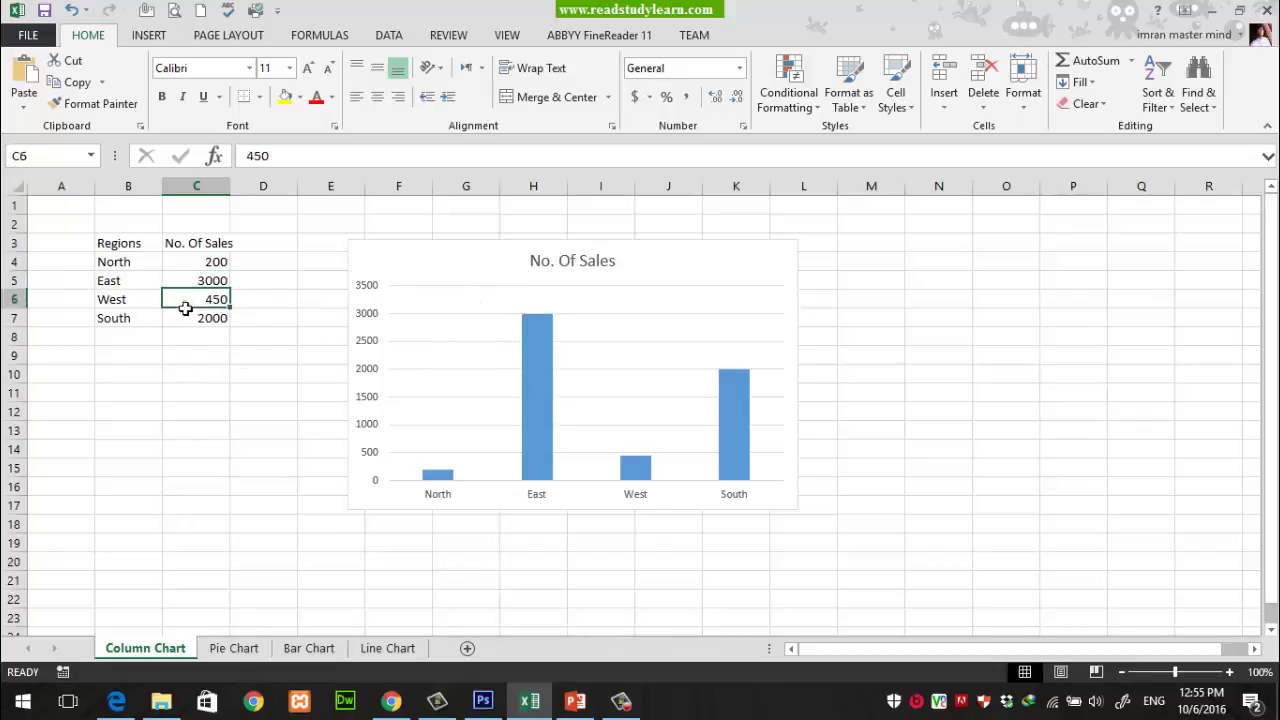
mouse_move(635, 462)
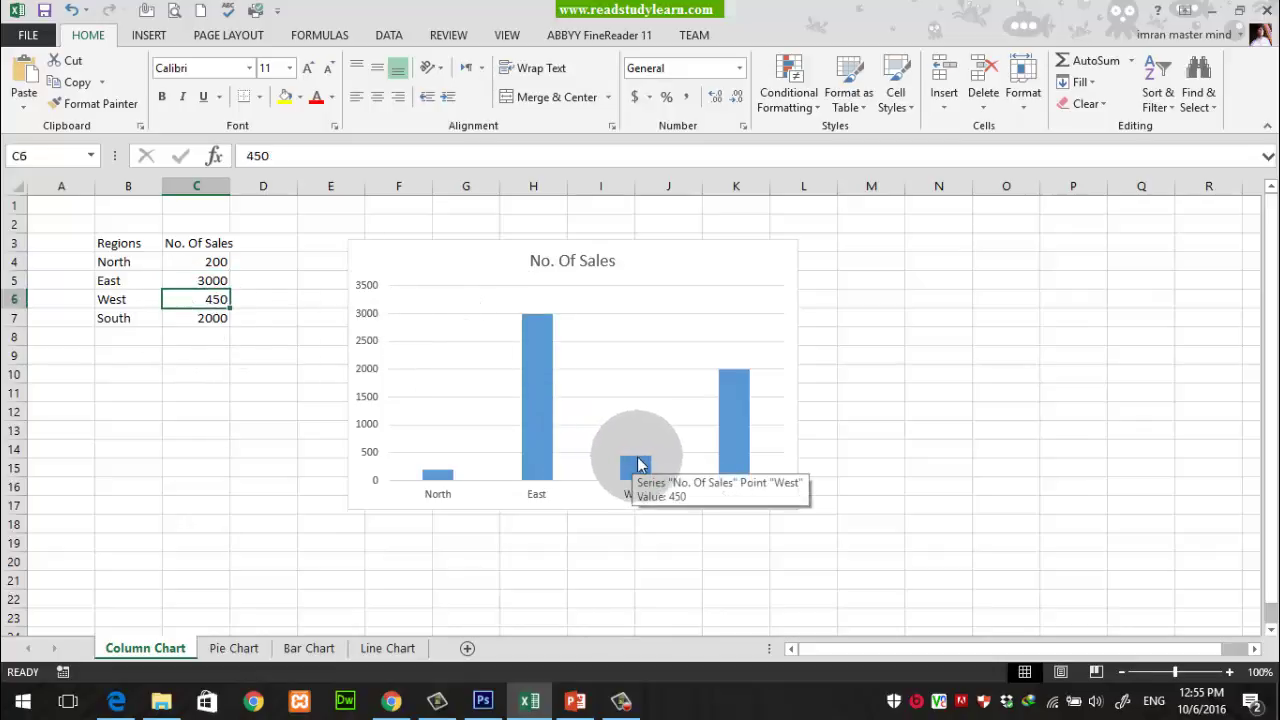
click(198, 322)
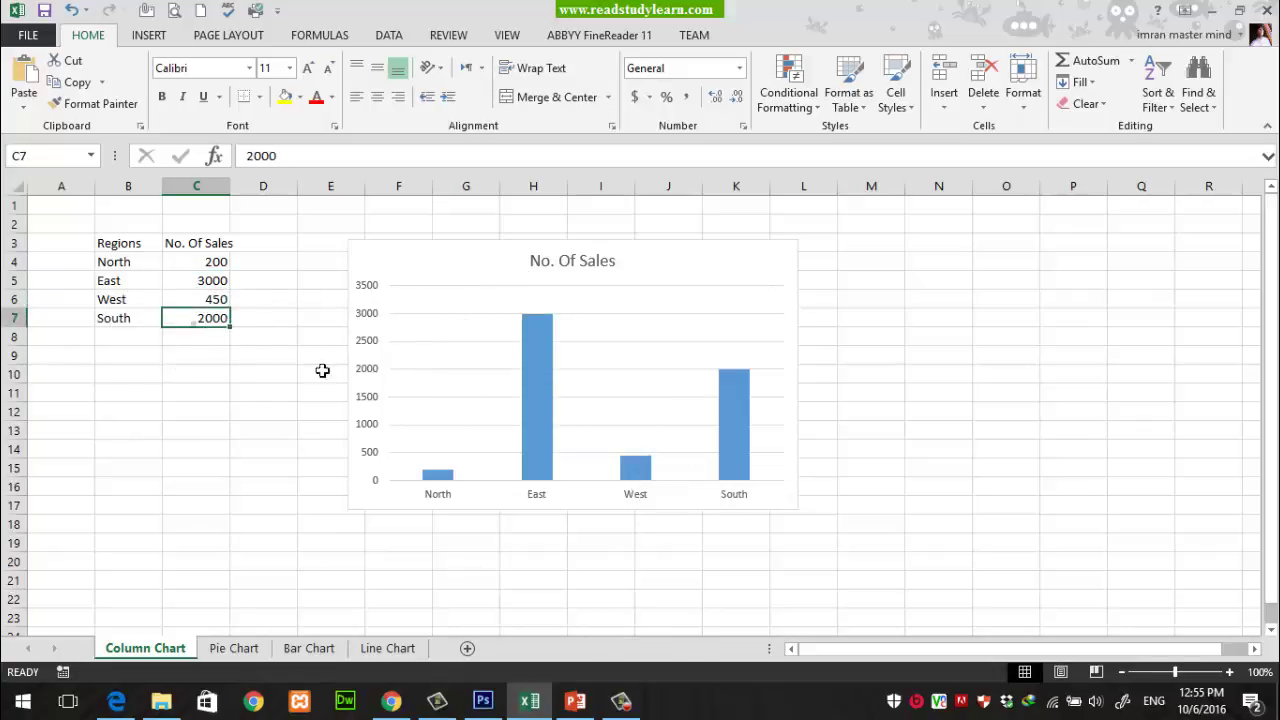
Move the column chart to span about D2 to J16 and change it to the first 3-D Column type.
drag(645, 289, 555, 264)
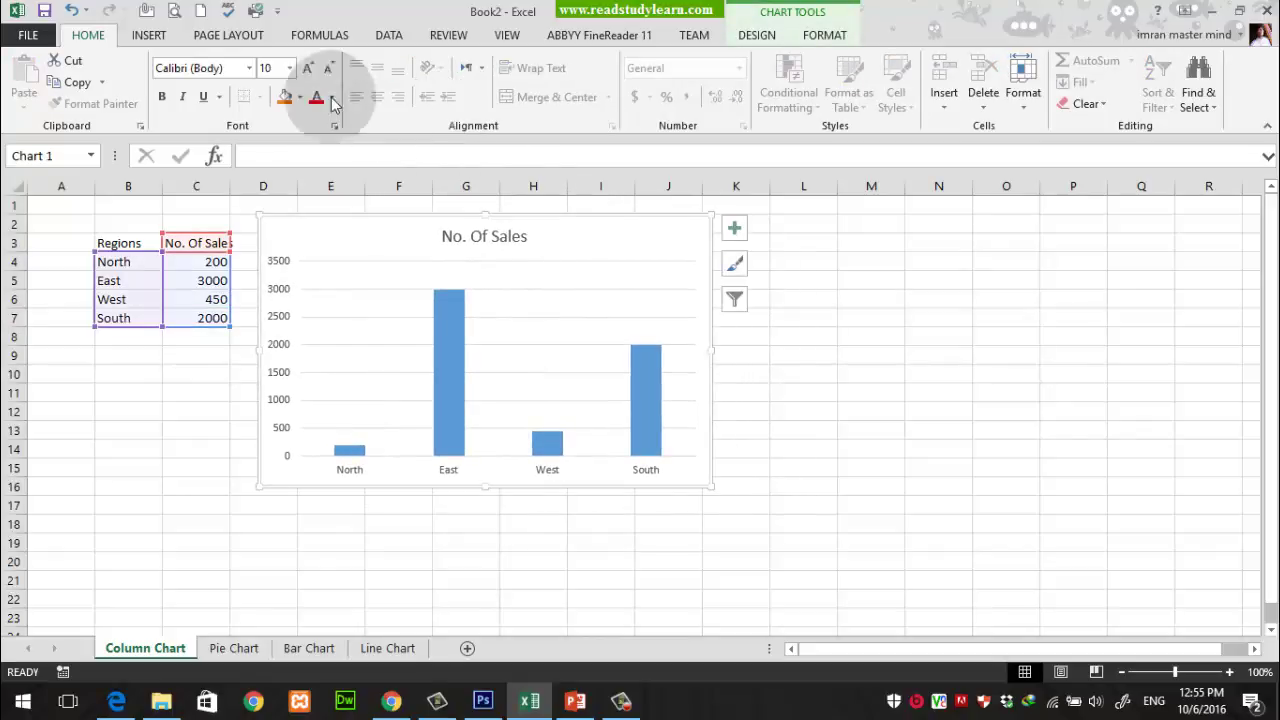
click(150, 35)
click(521, 61)
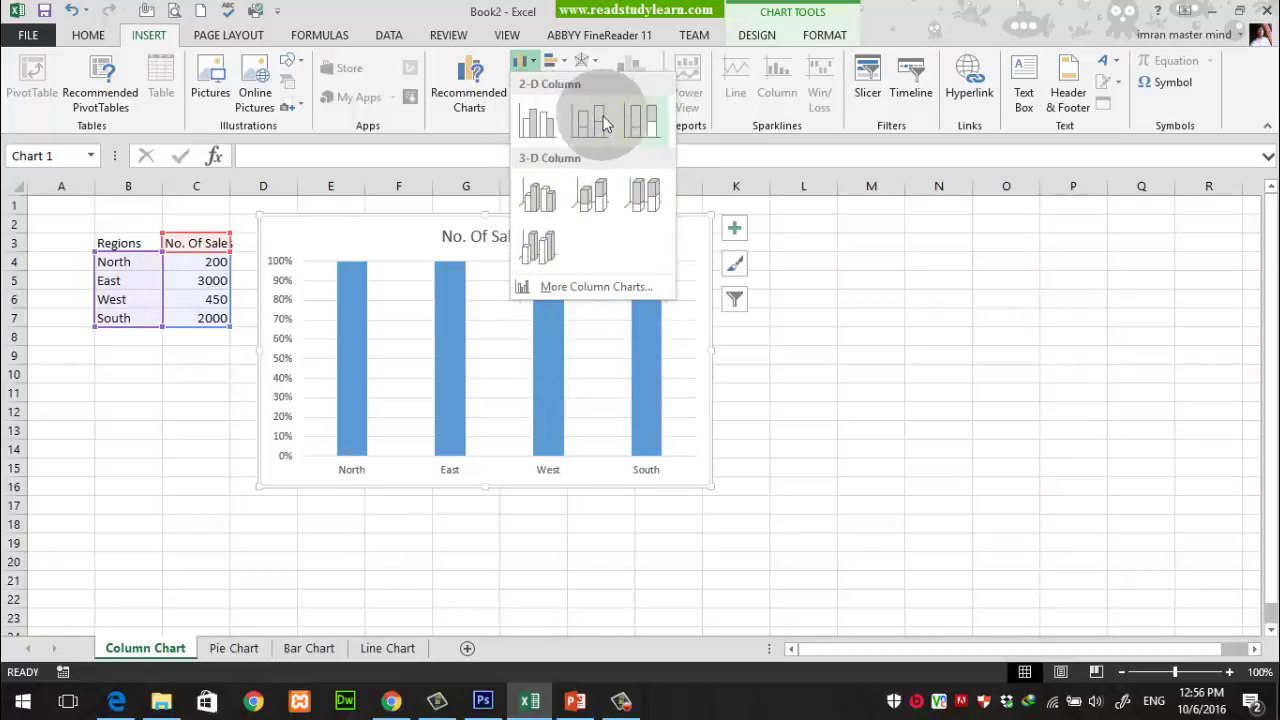
click(538, 199)
click(877, 372)
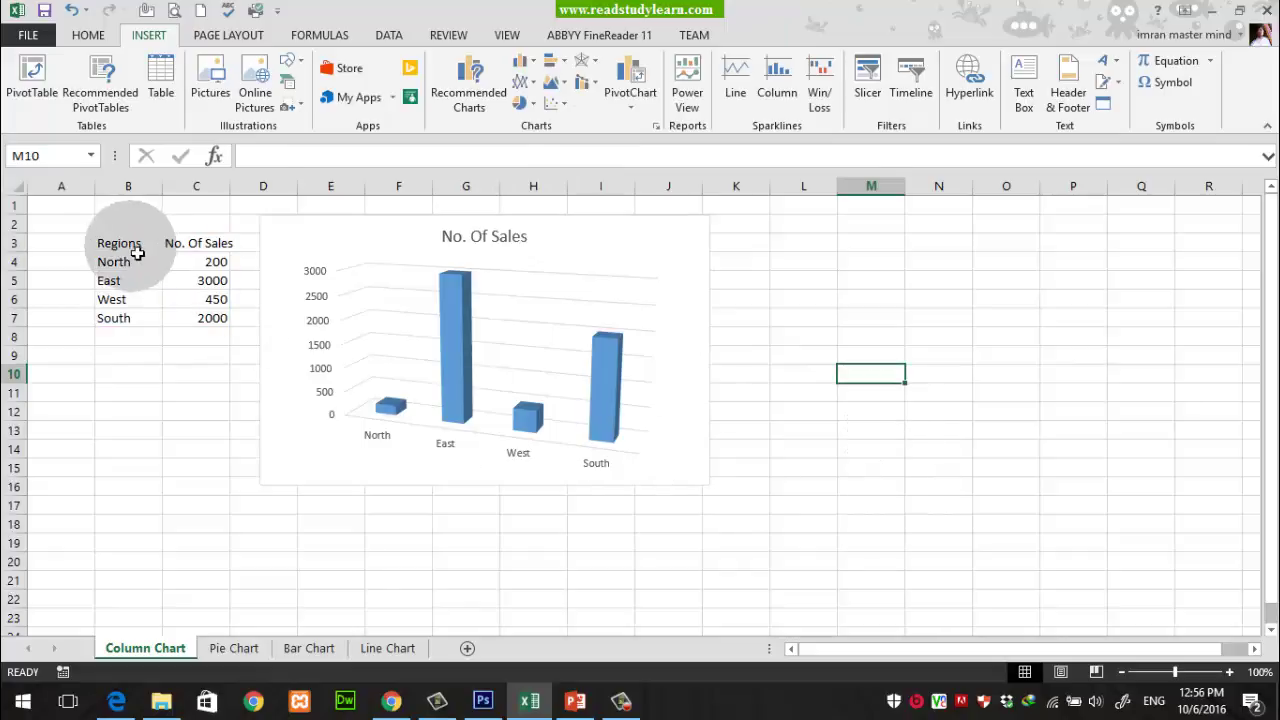
Copy the table B3:C7 to B3 on the Pie Chart sheet and widen column C to fit the No. Of Sales heading.
drag(122, 242, 203, 318)
right_click(200, 300)
click(232, 292)
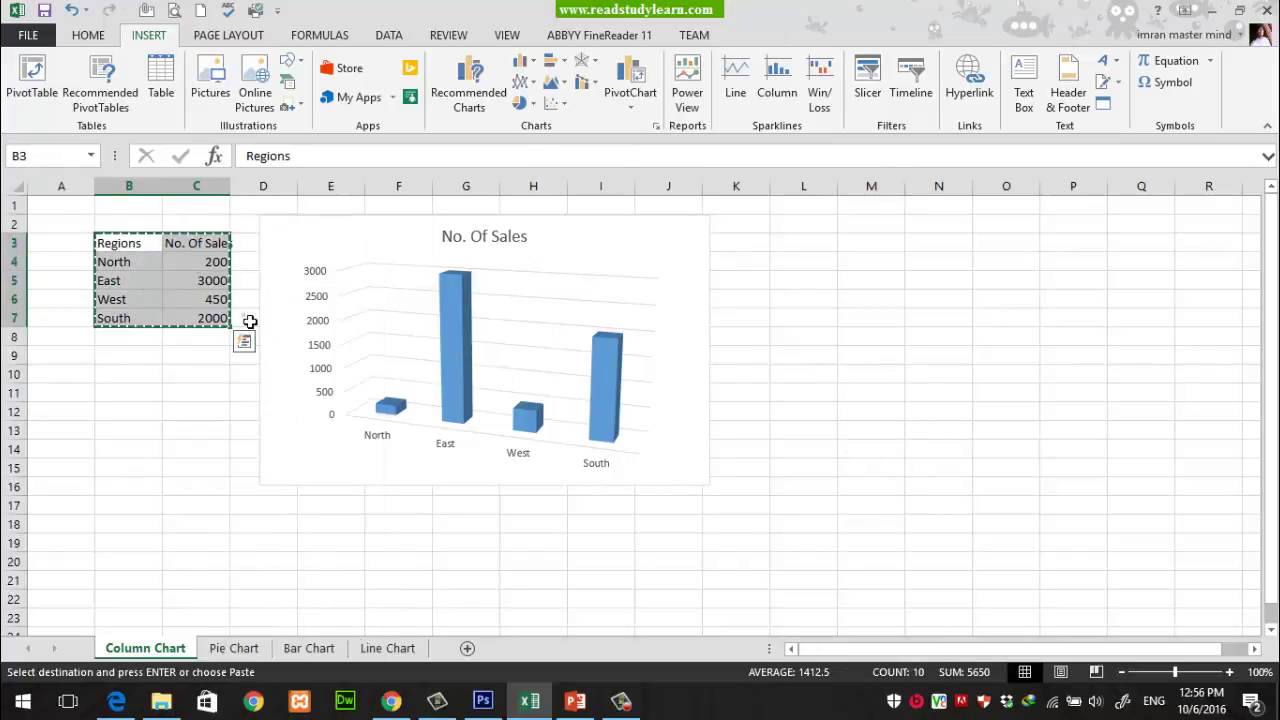
click(232, 648)
right_click(140, 250)
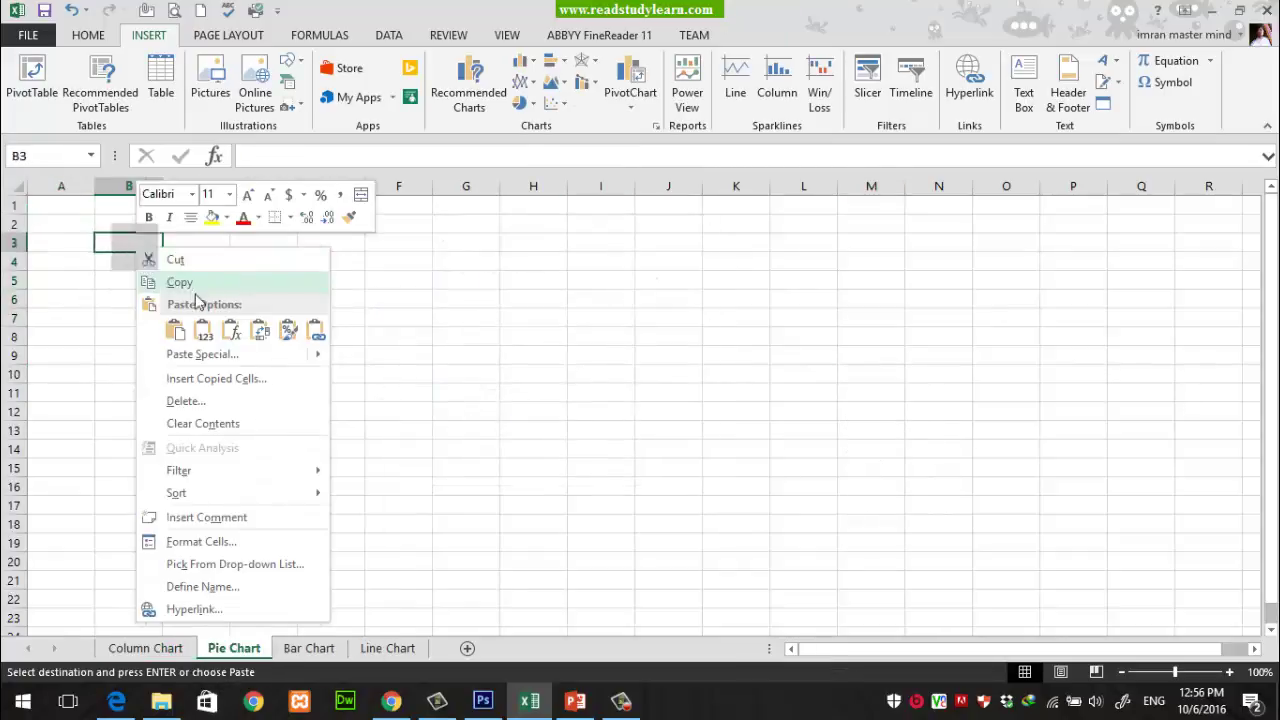
click(175, 330)
click(380, 411)
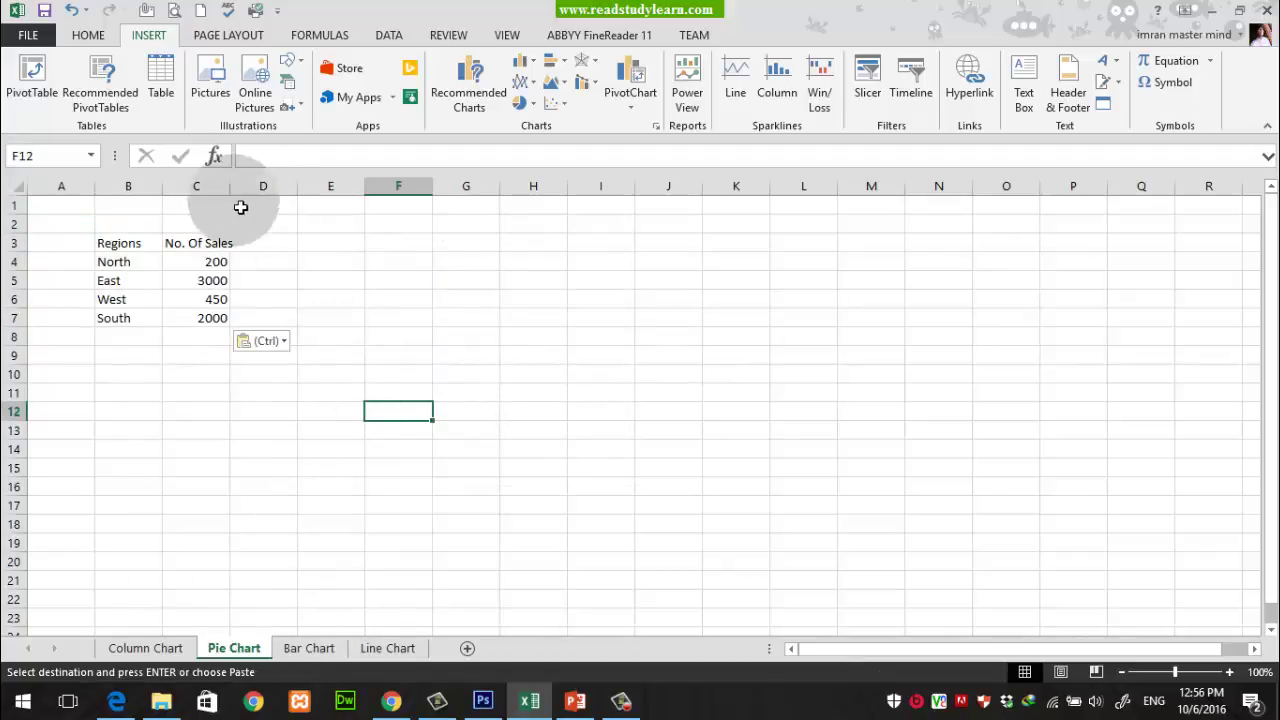
drag(237, 188, 244, 193)
click(297, 276)
Insert the first 2-D Pie chart from the regions table and move it to span about E3 to K16.
click(135, 243)
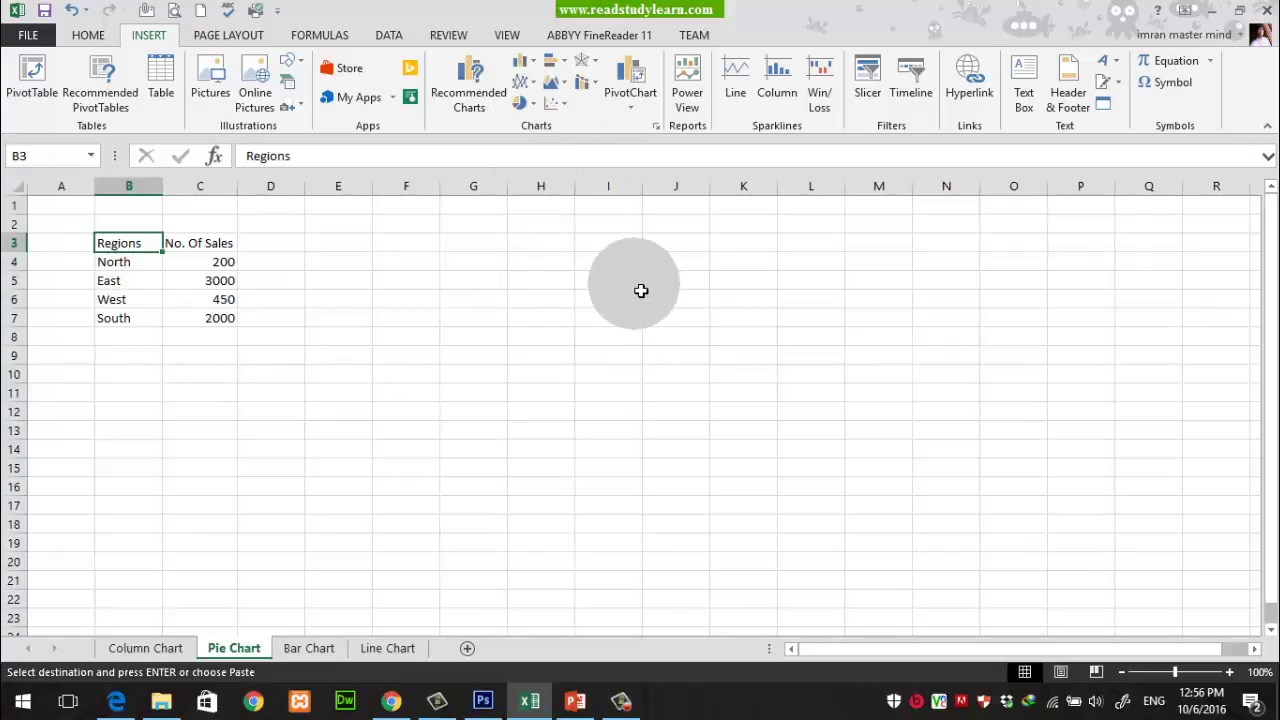
click(528, 105)
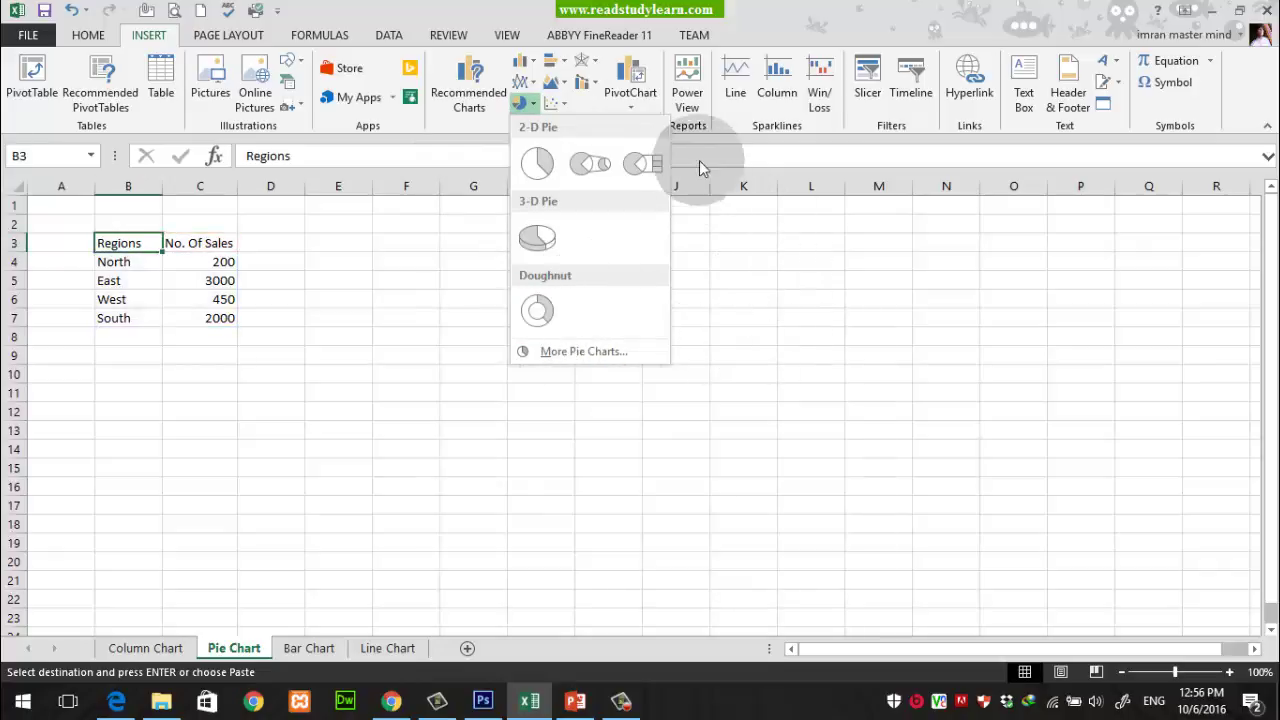
click(533, 175)
drag(580, 310, 463, 257)
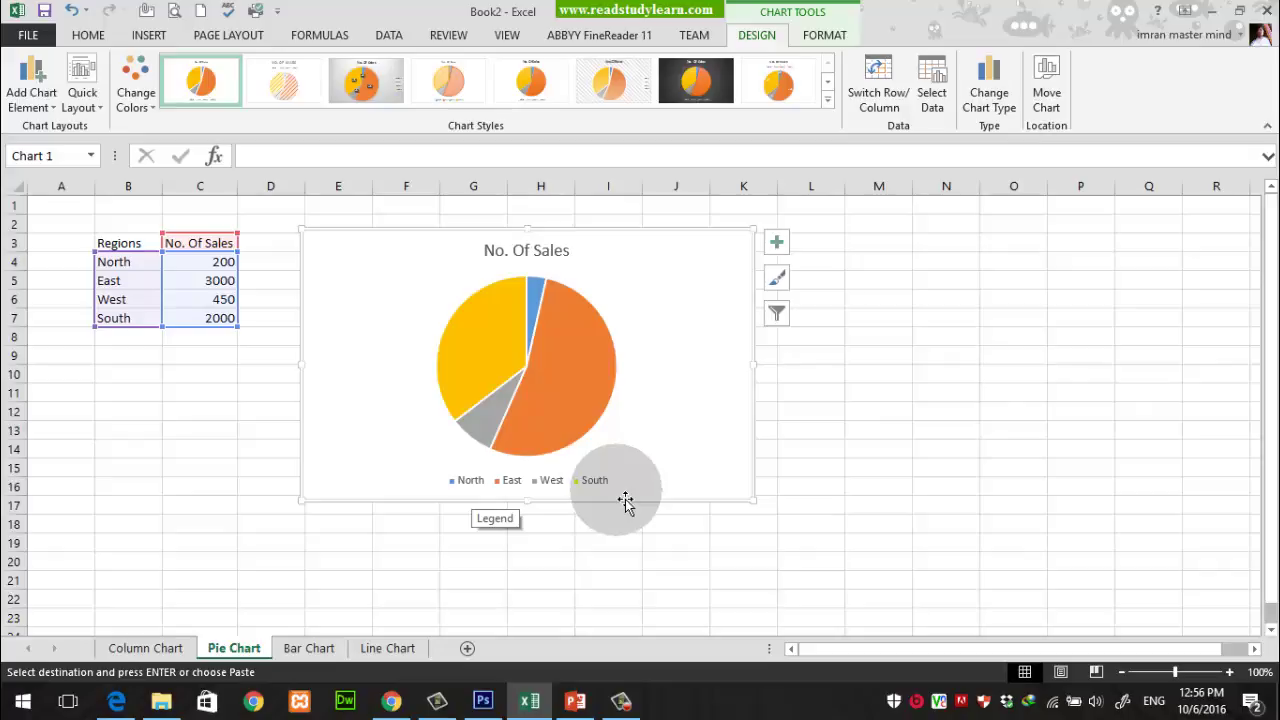
Examine the pie chart's legend and the slices that match the regions.
click(463, 484)
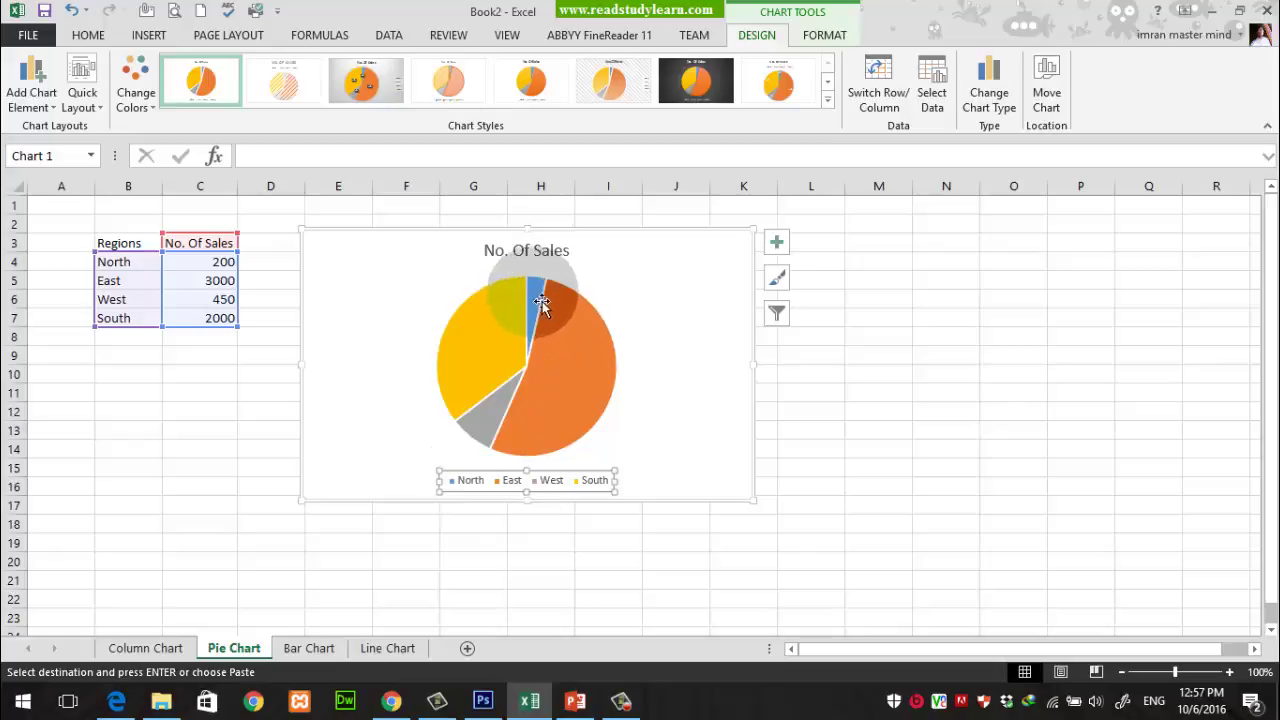
mouse_move(539, 300)
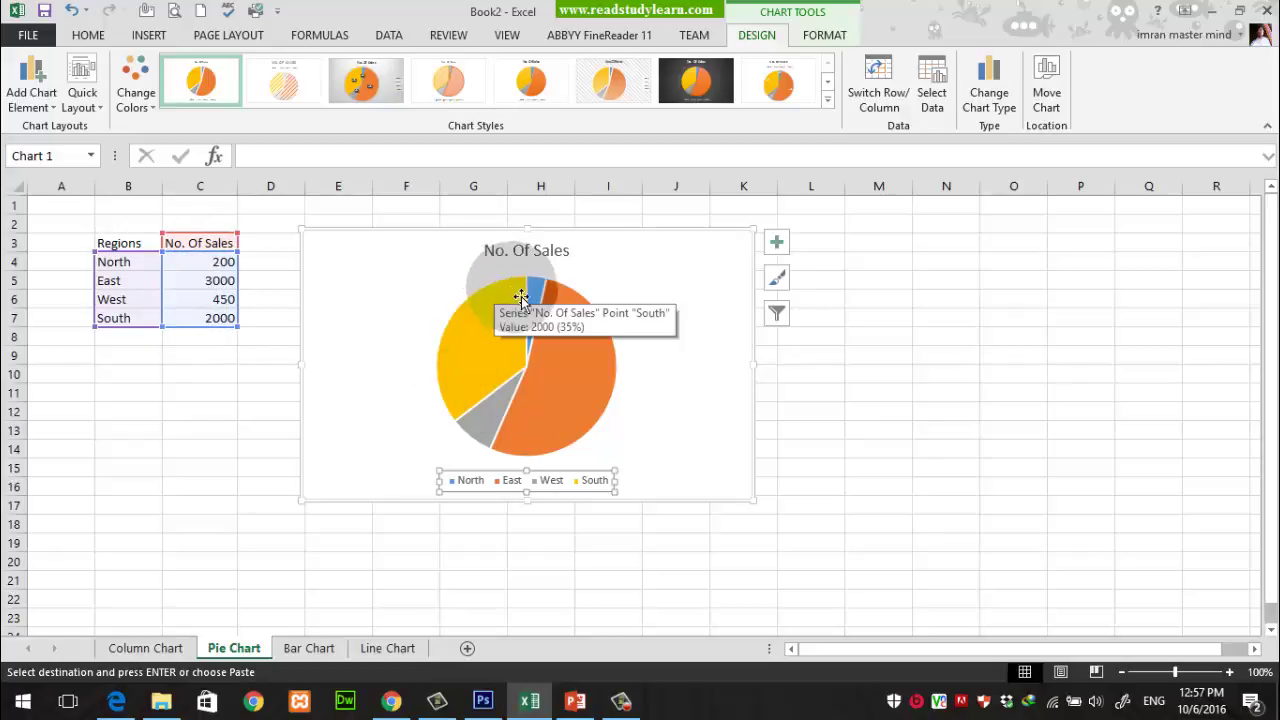
click(706, 287)
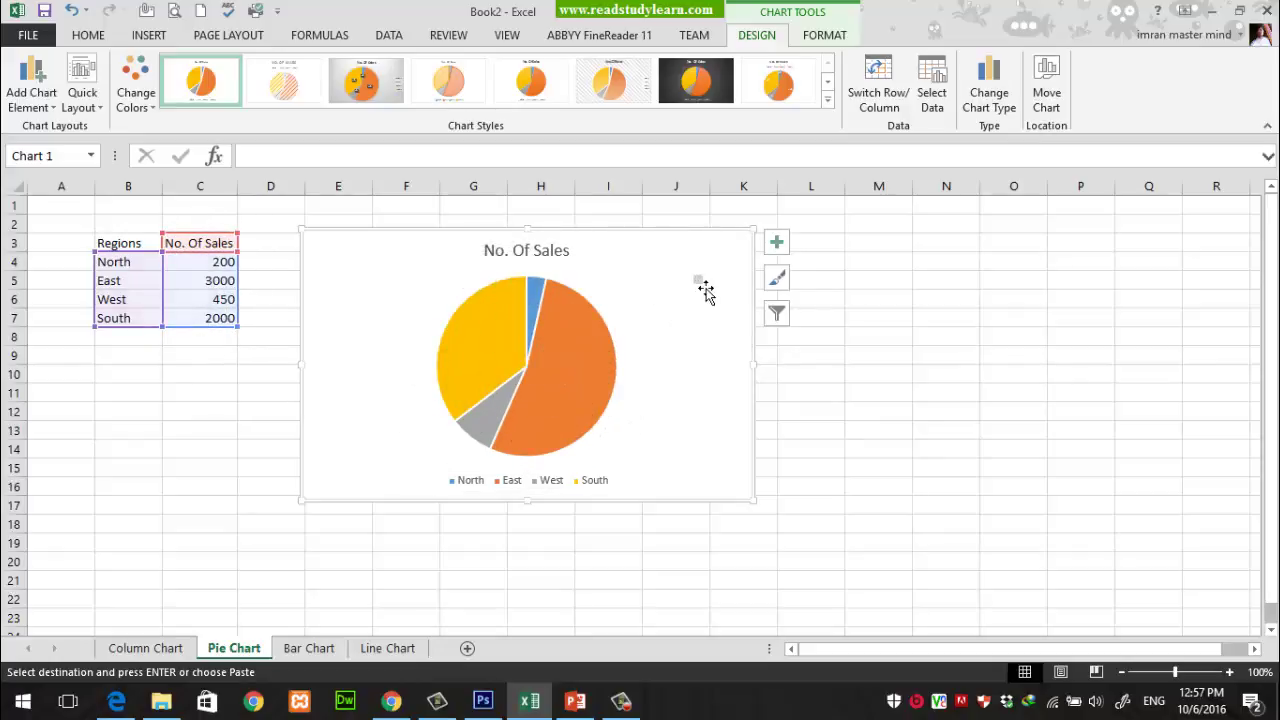
Change the pie chart to the Doughnut type and move it up slightly to start at about row 2.
click(160, 36)
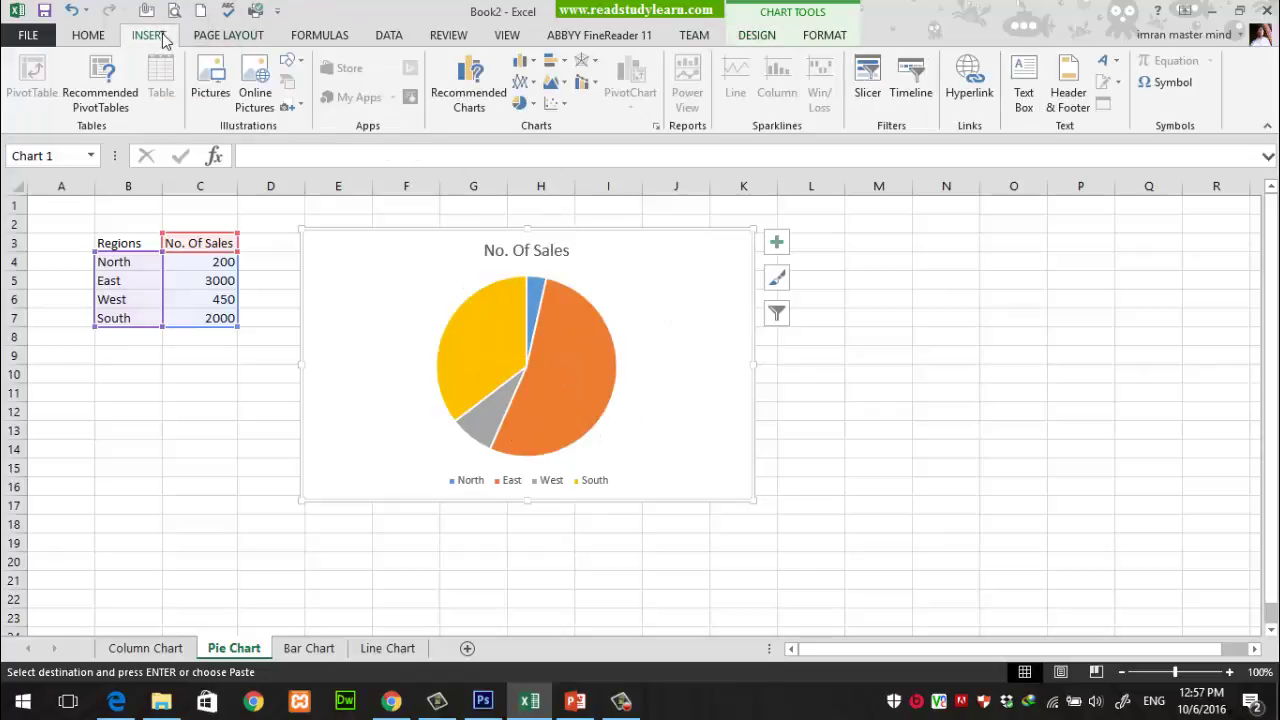
click(524, 104)
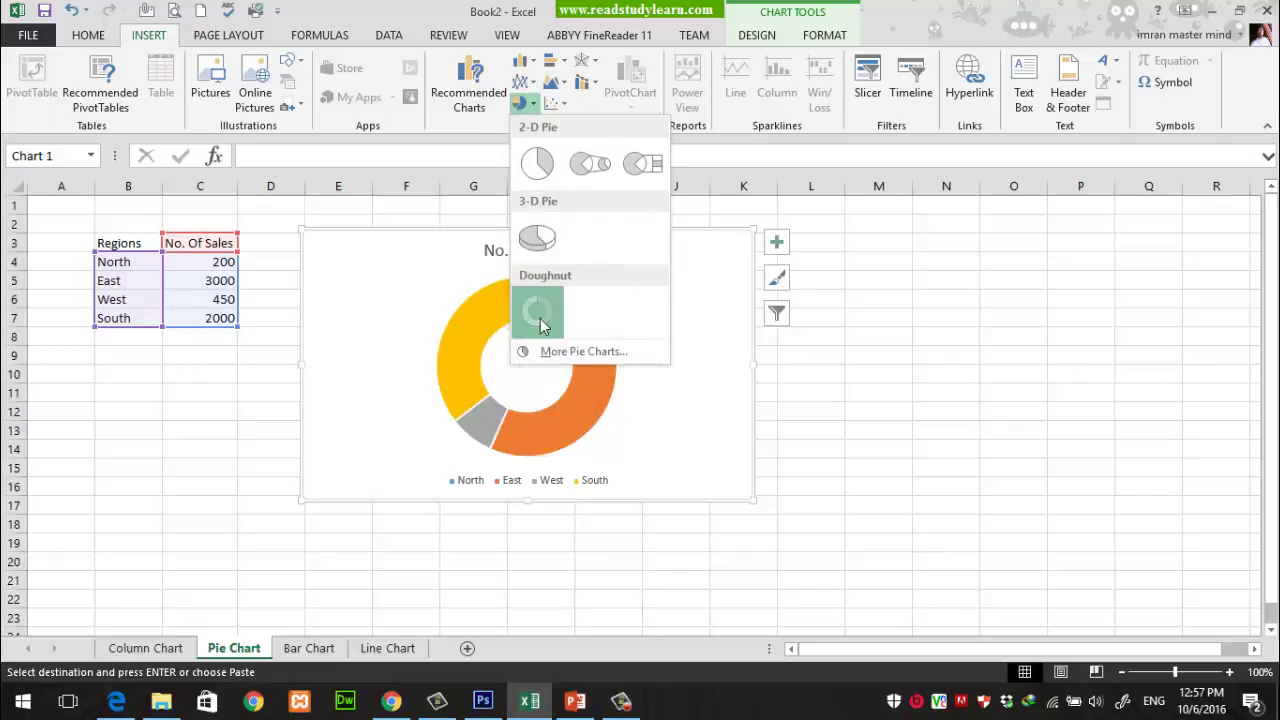
click(540, 318)
mouse_move(631, 251)
mouse_down()
mouse_move(699, 309)
mouse_move(631, 237)
mouse_up()
click(762, 430)
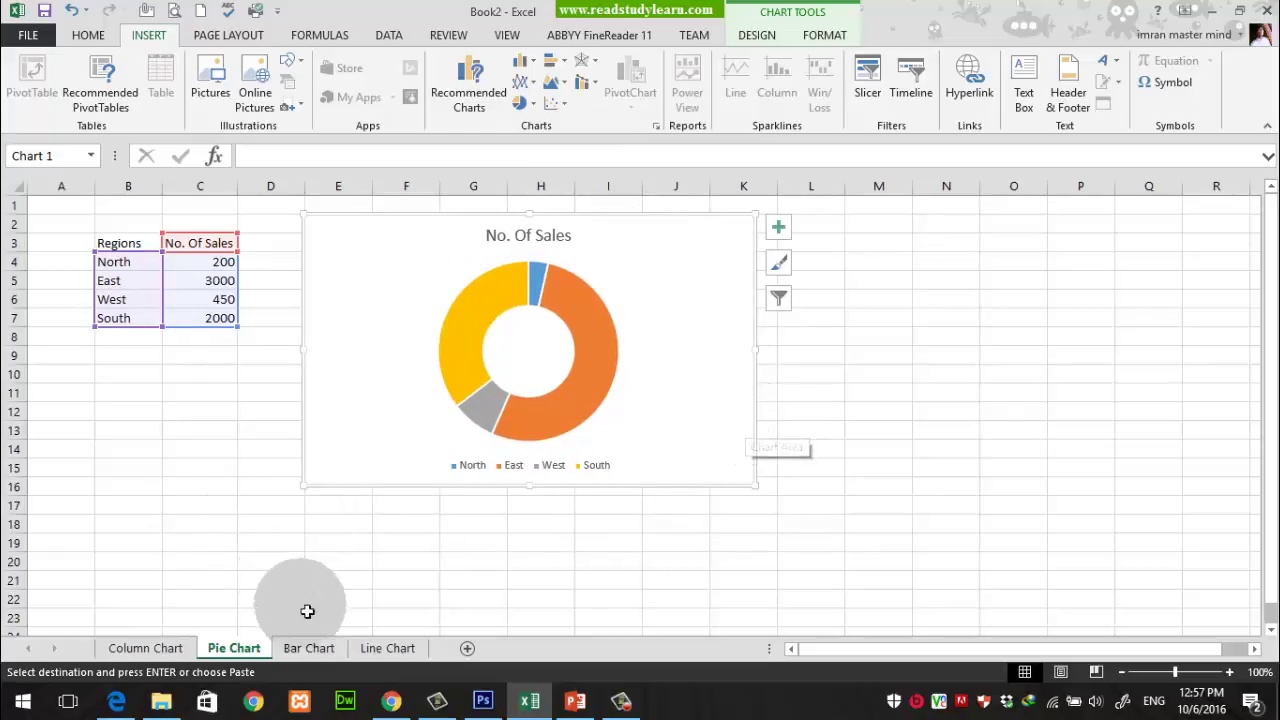
Copy the table B3:C7 from the Pie Chart sheet to B3 on the Bar Chart sheet.
click(286, 650)
click(233, 648)
click(177, 562)
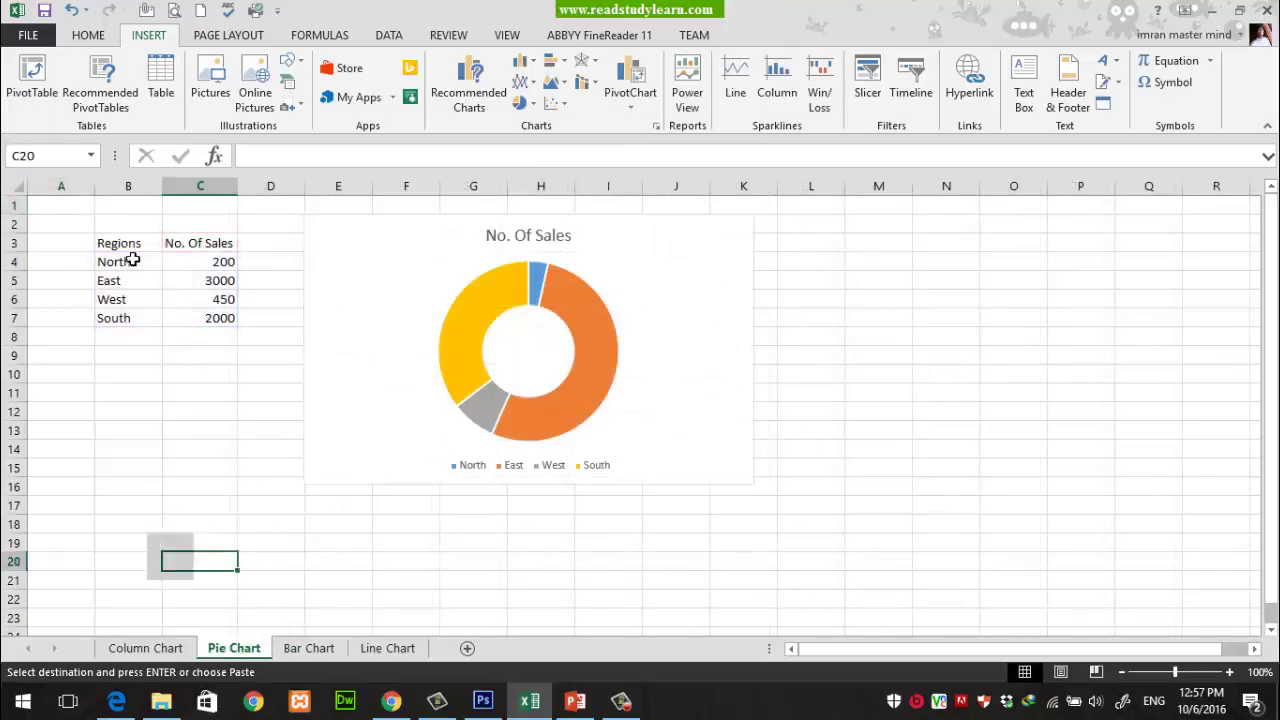
drag(118, 243, 233, 315)
right_click(208, 262)
click(253, 296)
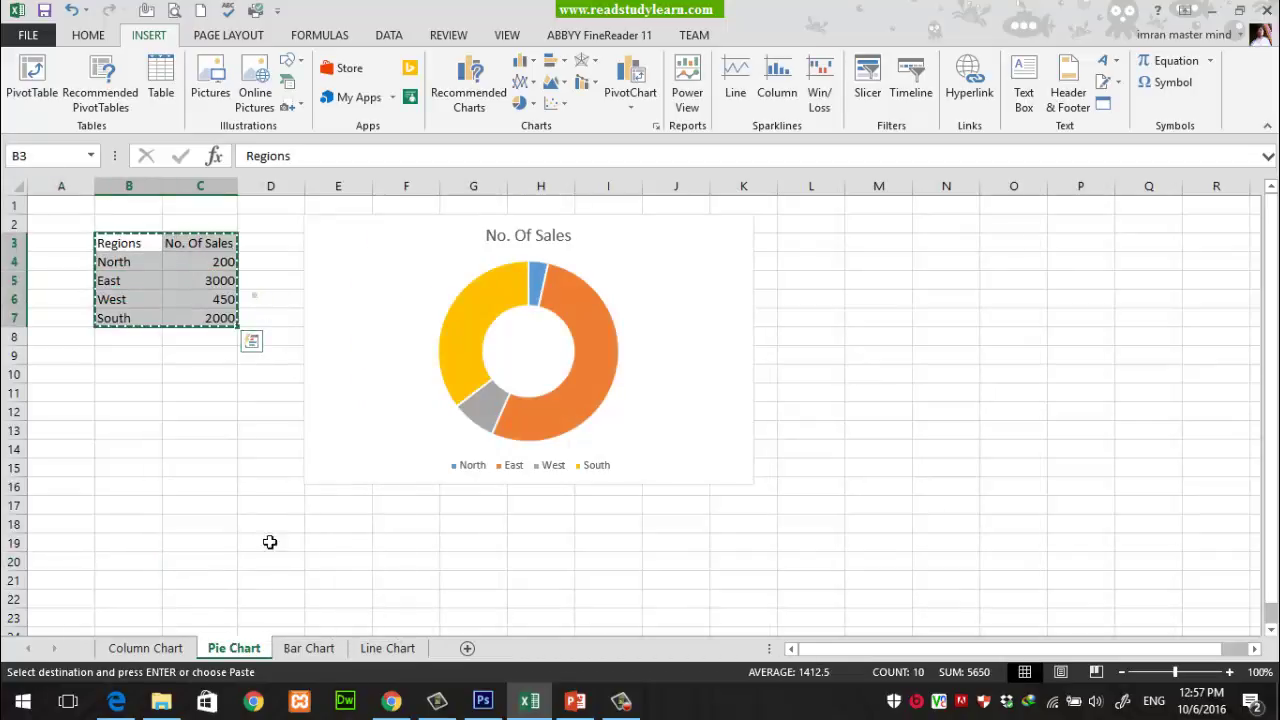
click(309, 648)
right_click(105, 242)
click(169, 277)
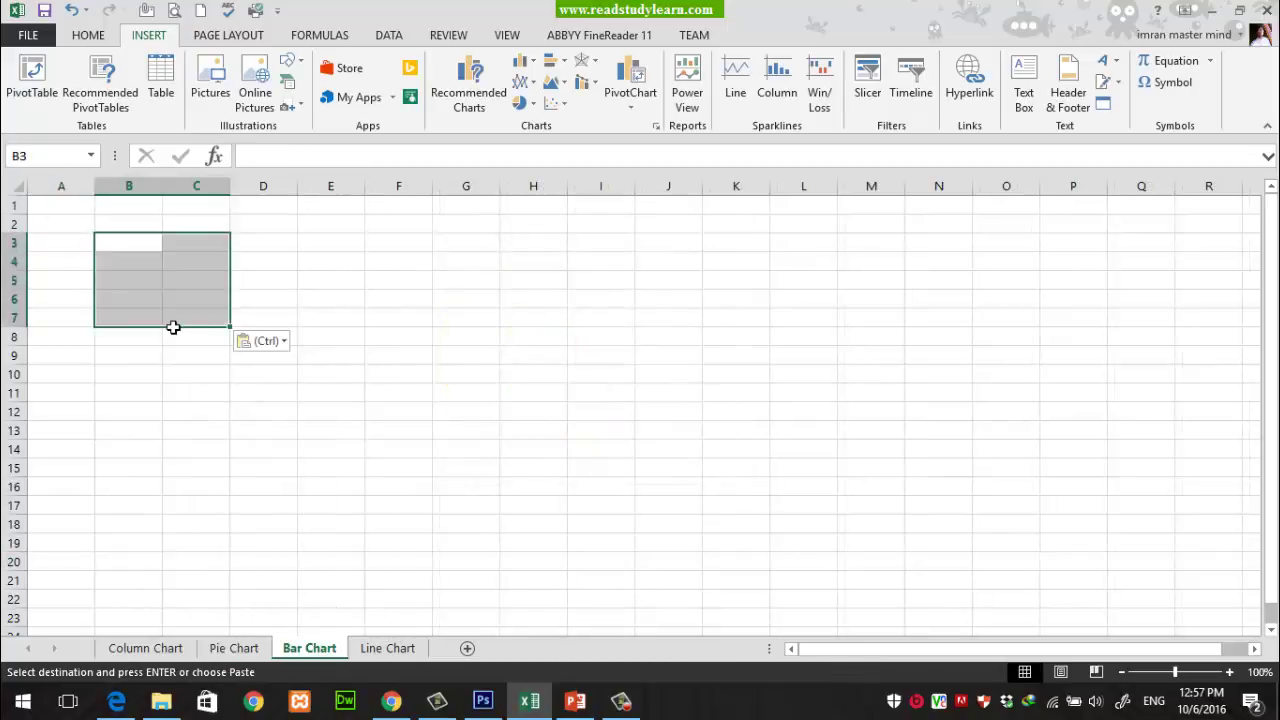
click(336, 315)
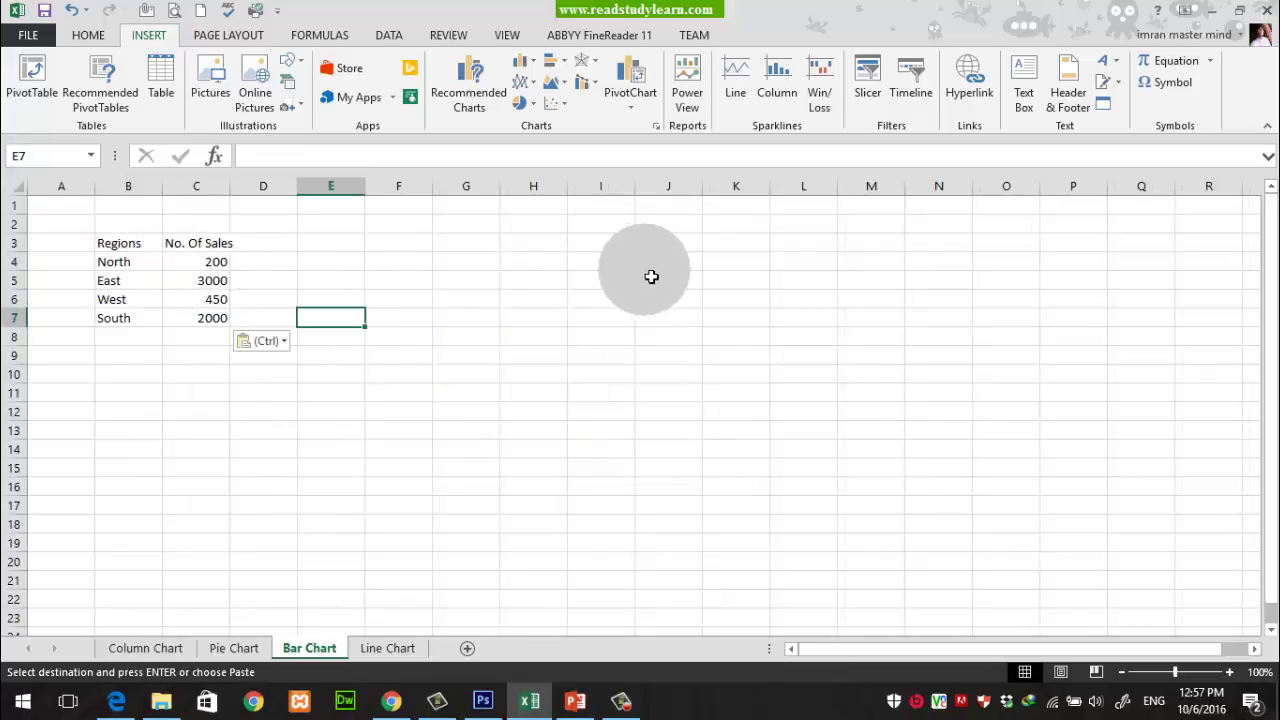
Insert an empty 2-D Clustered Bar chart on the Bar Chart sheet and move it to span about E5 to L18.
click(410, 250)
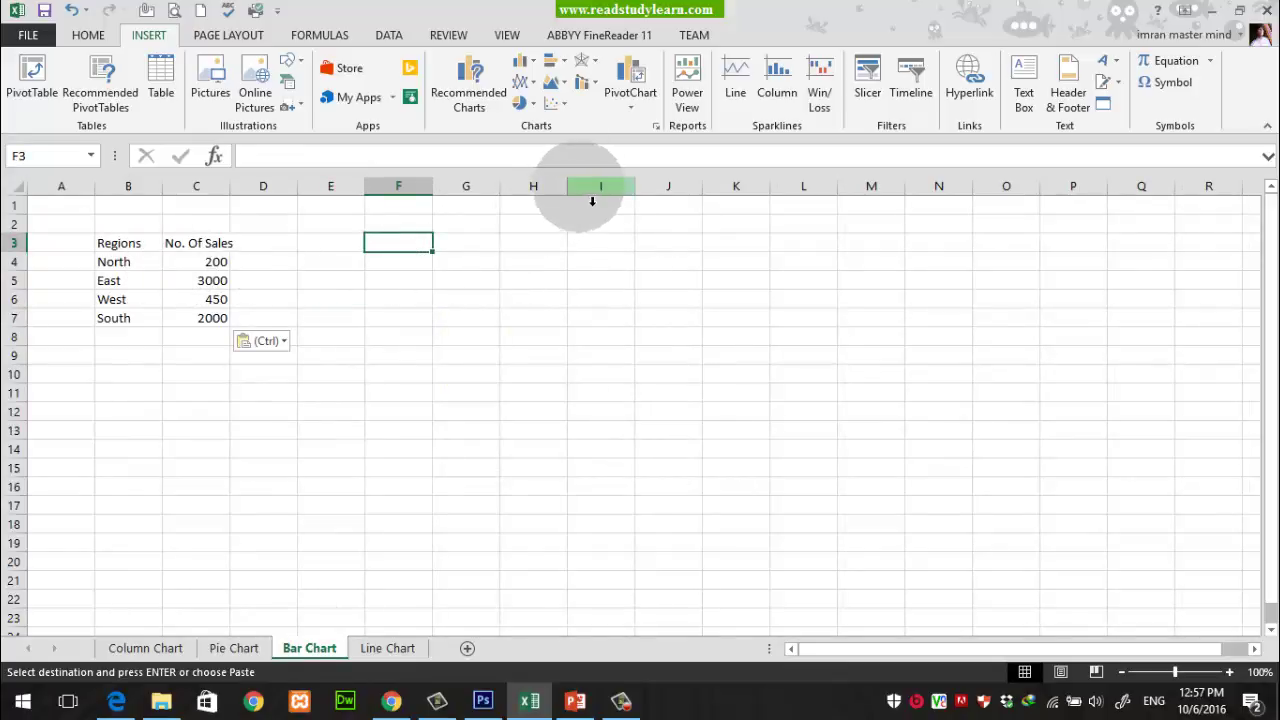
click(566, 64)
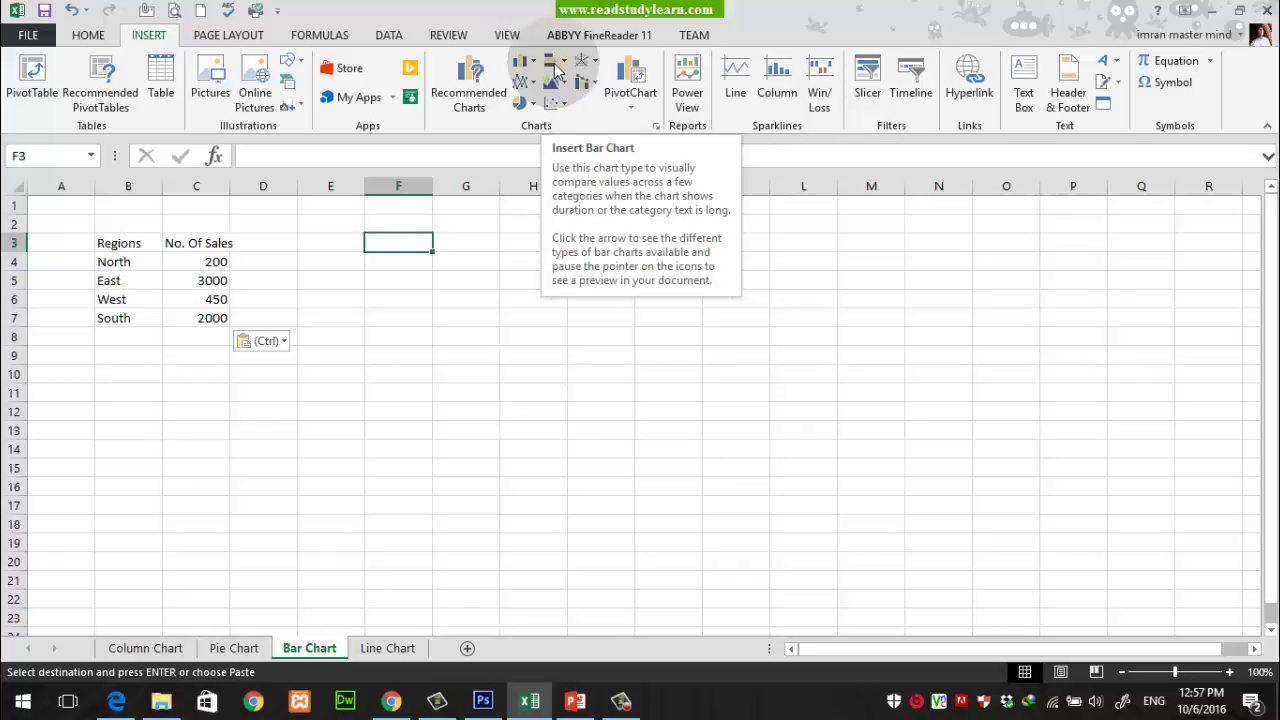
click(560, 68)
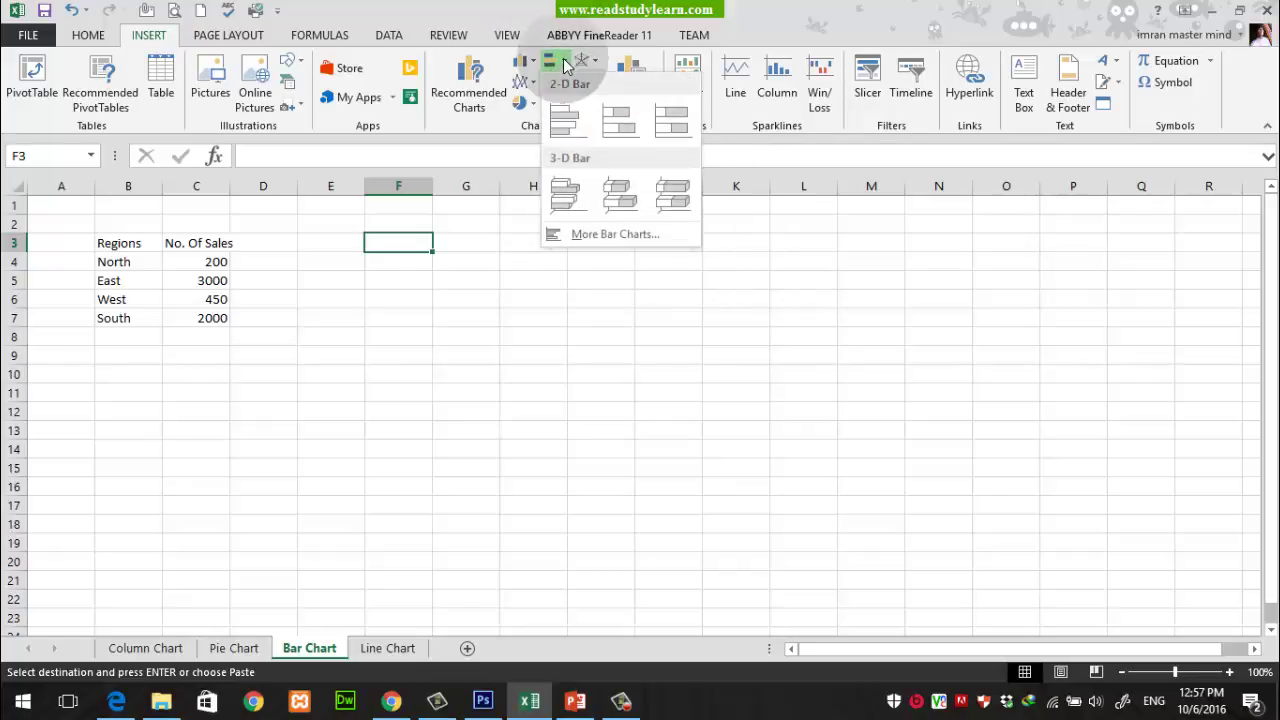
click(564, 118)
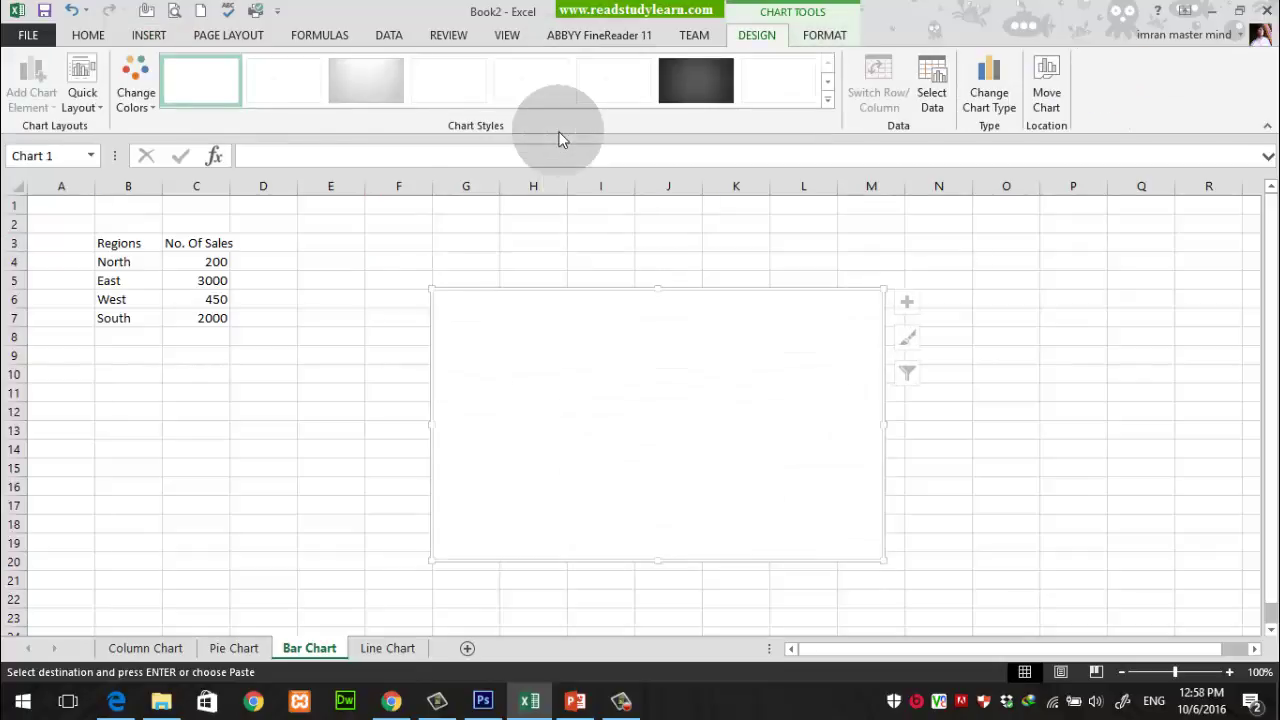
drag(651, 349, 539, 285)
click(536, 290)
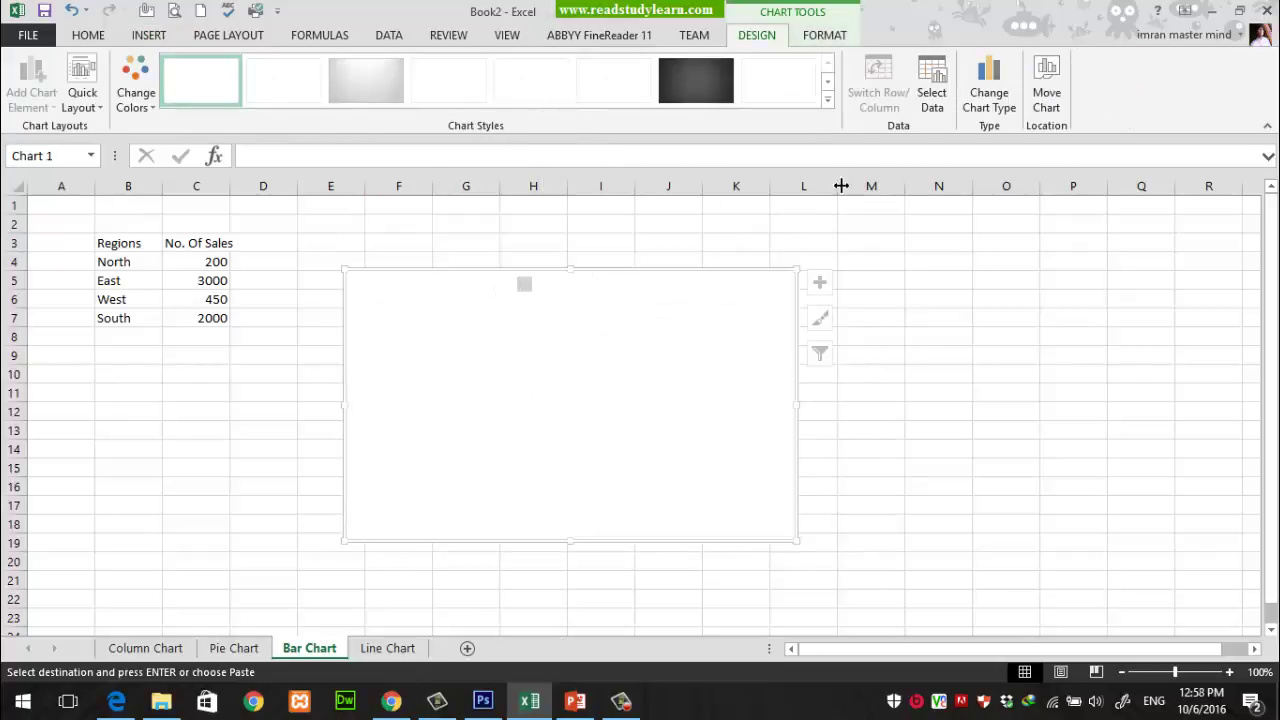
Set the bar chart's data range to the regions table B3:C7.
click(928, 85)
drag(728, 306, 585, 264)
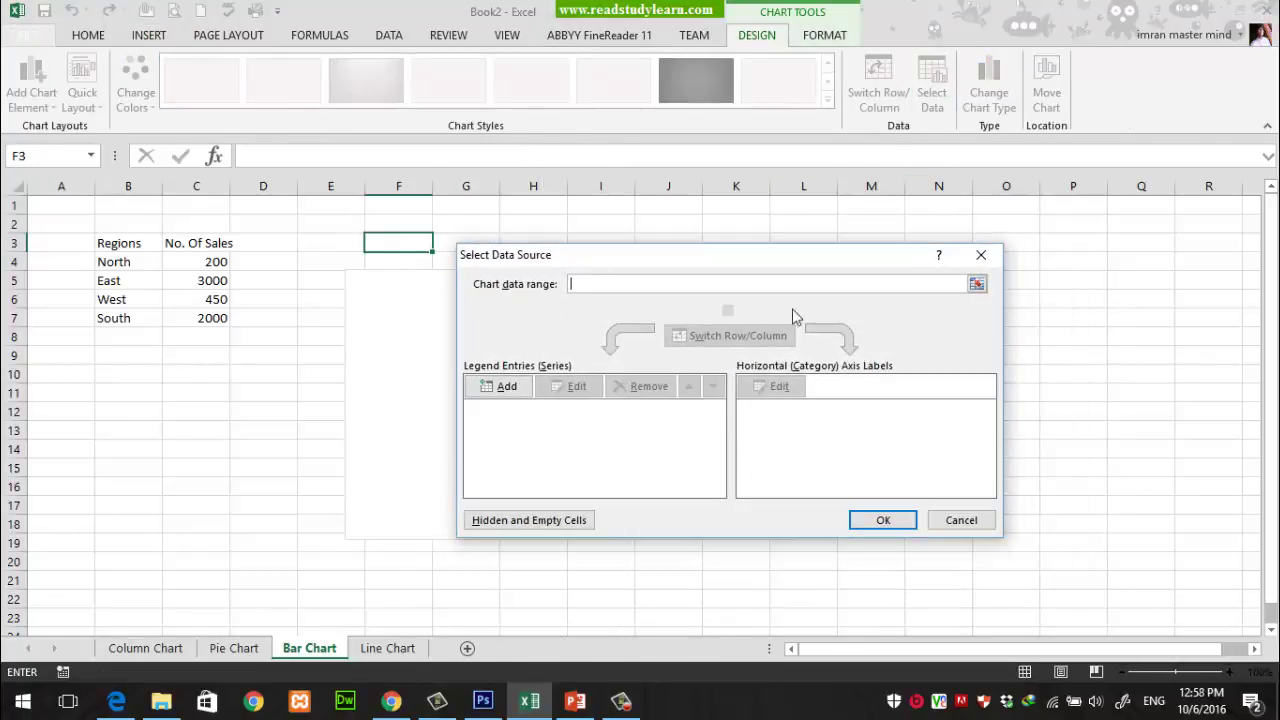
click(977, 284)
drag(121, 247, 205, 318)
click(986, 284)
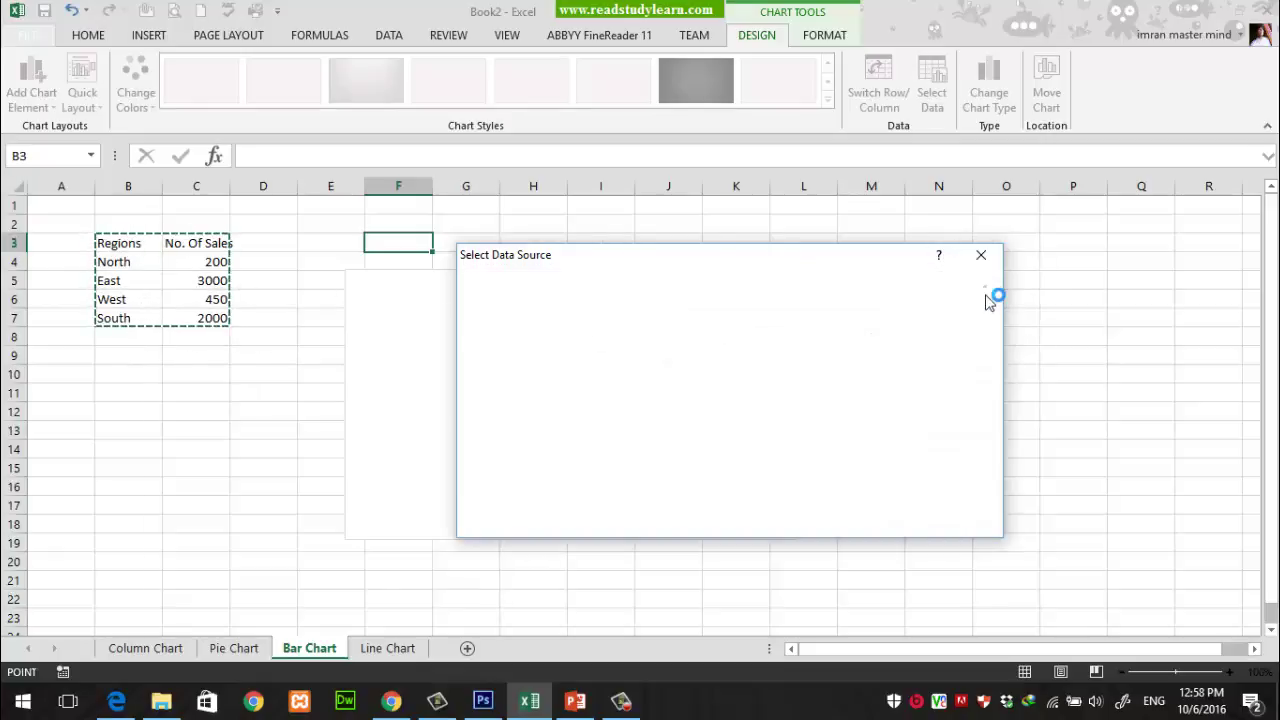
click(900, 524)
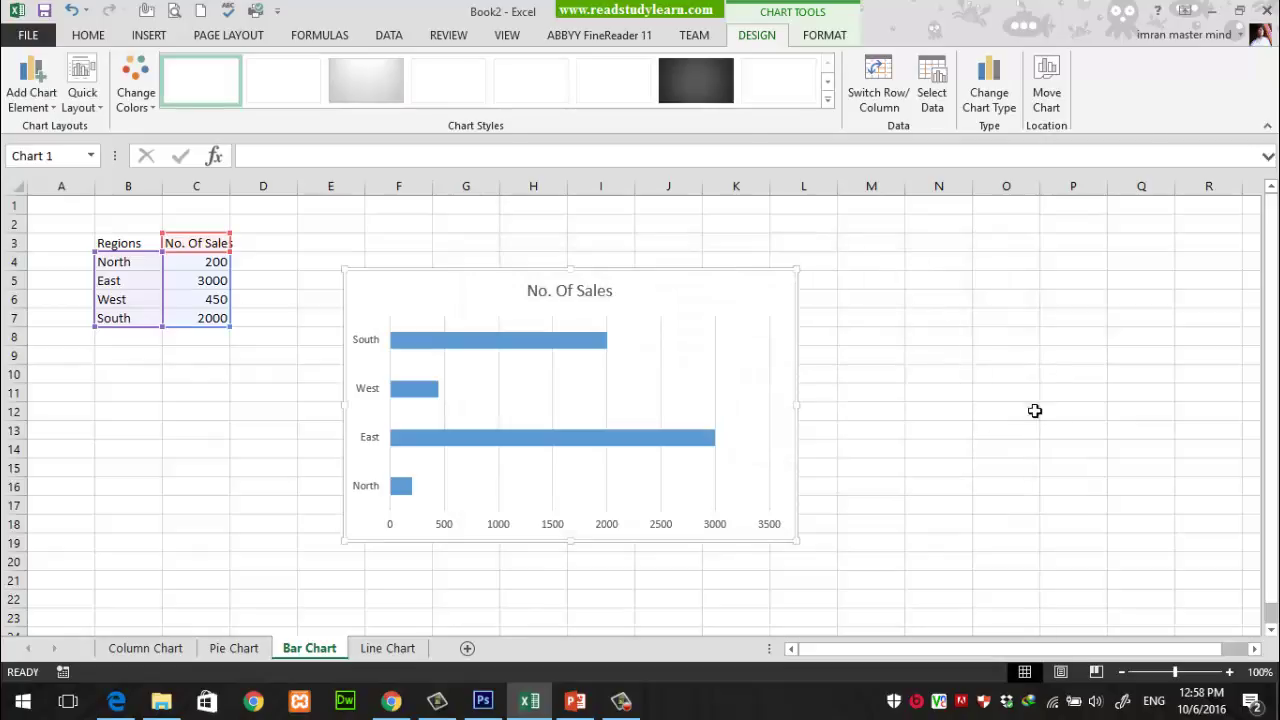
Examine the bar chart's region labels on the vertical axis and the sales scale on the horizontal axis.
click(1012, 412)
click(432, 377)
click(367, 344)
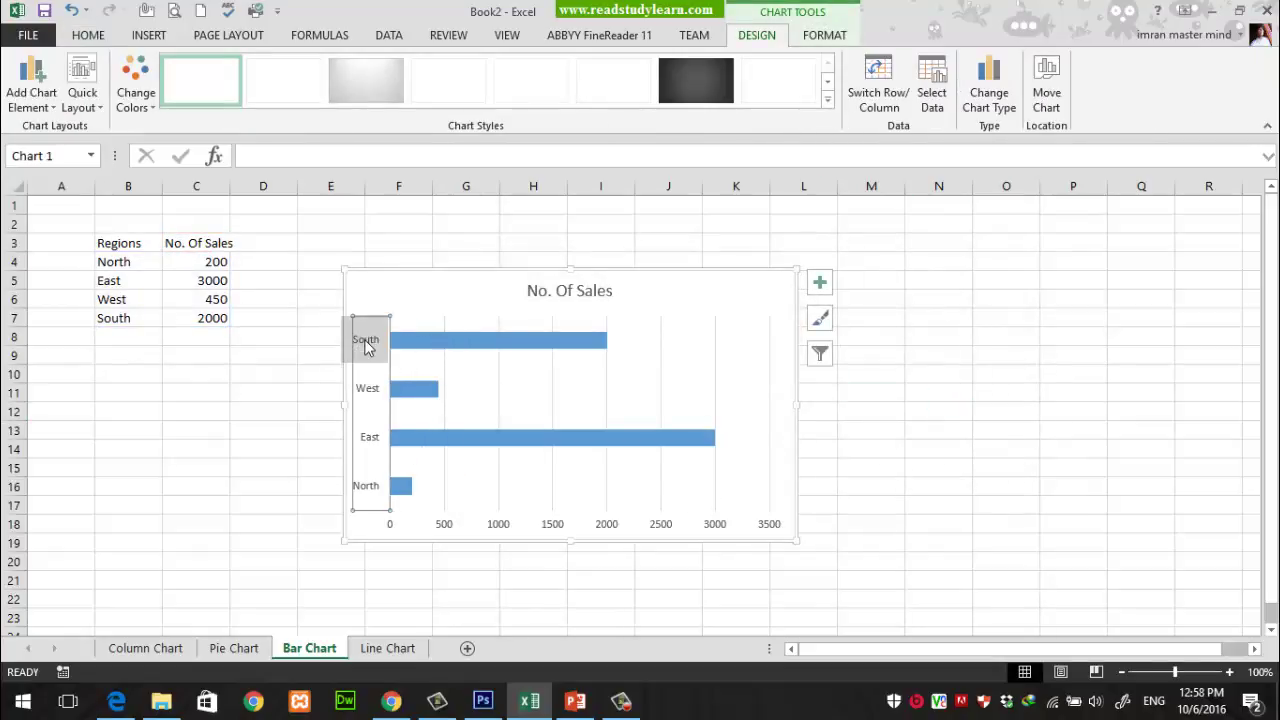
click(366, 344)
click(374, 480)
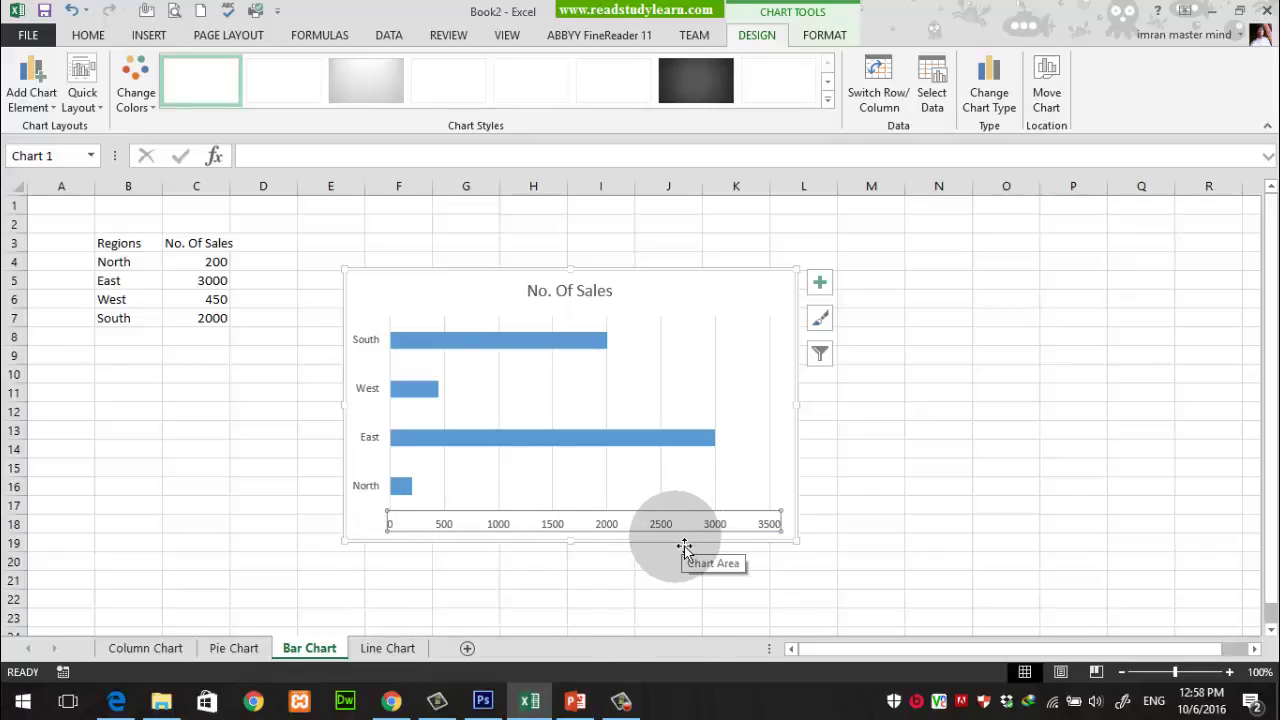
click(664, 311)
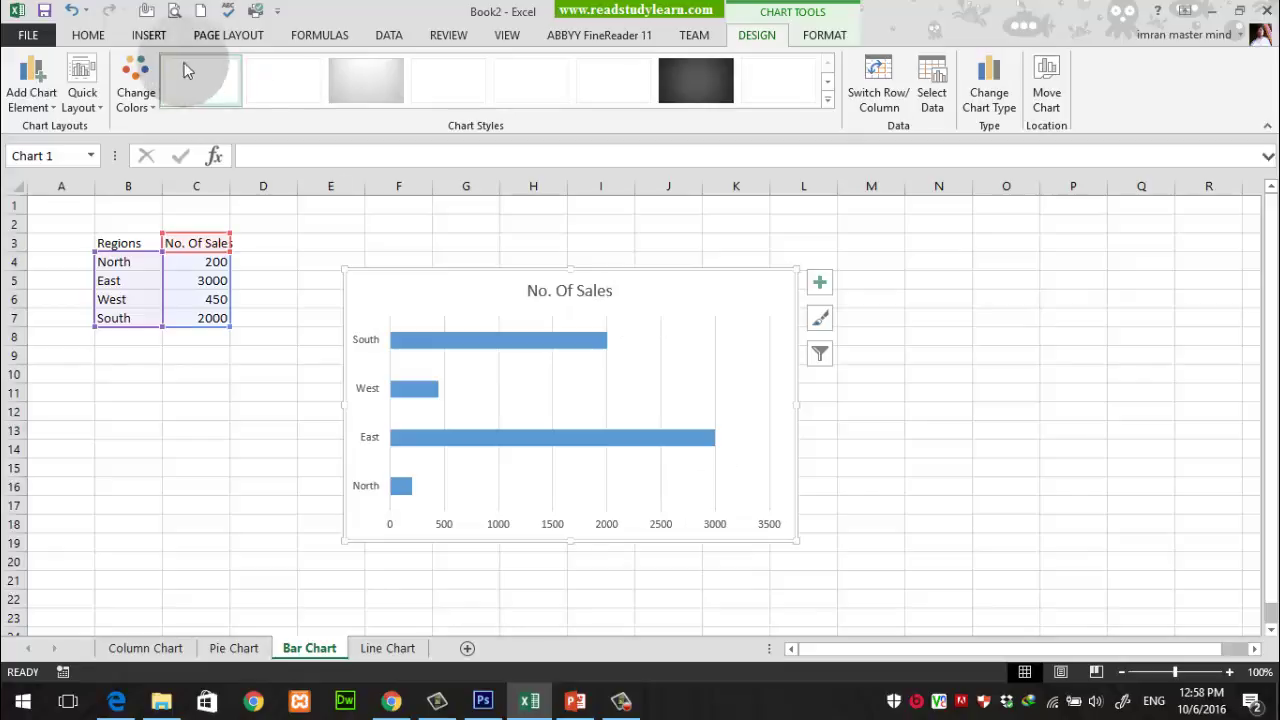
Change the bar chart to the 3-D Clustered Bar type and move it to span about E3 to K17.
click(160, 36)
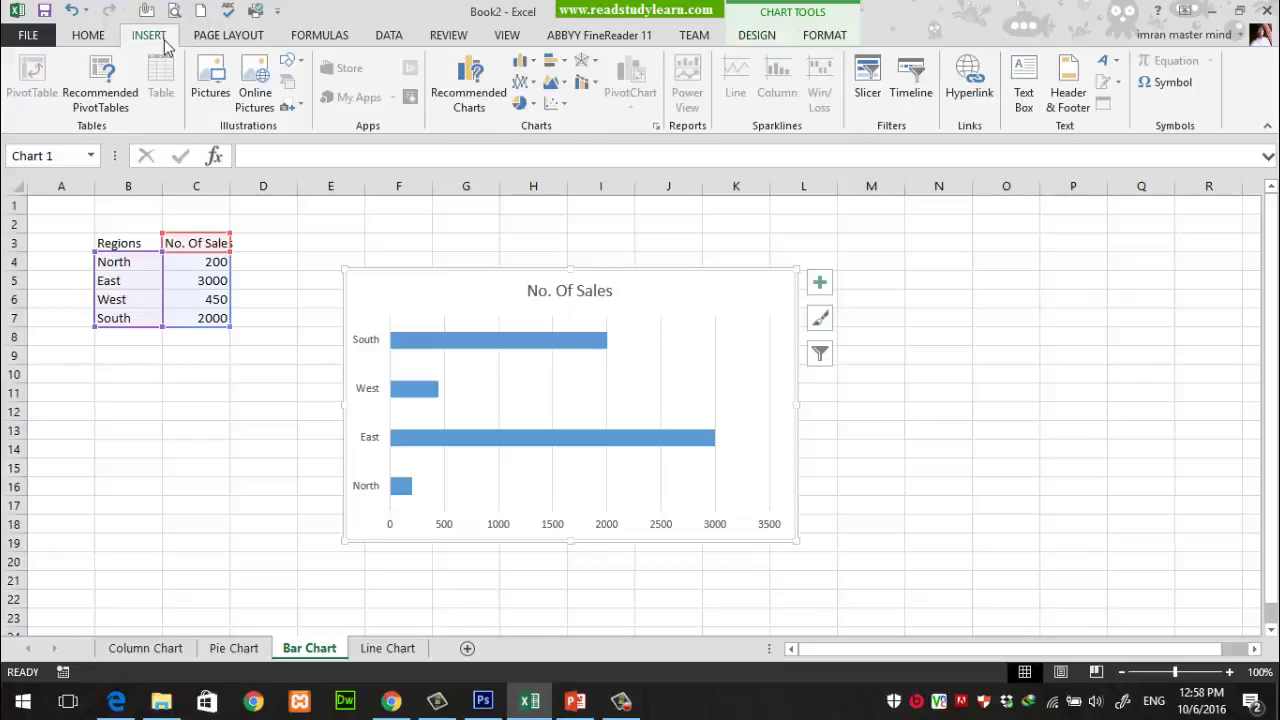
click(562, 63)
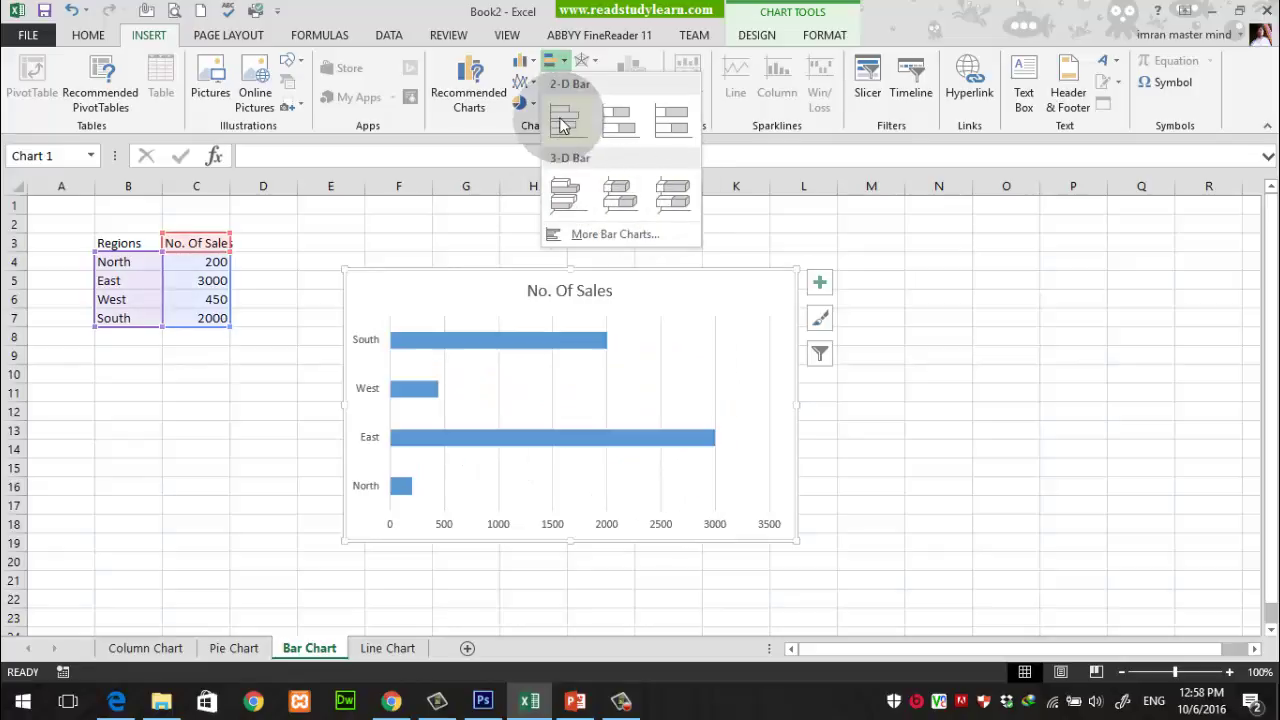
click(565, 204)
click(1015, 459)
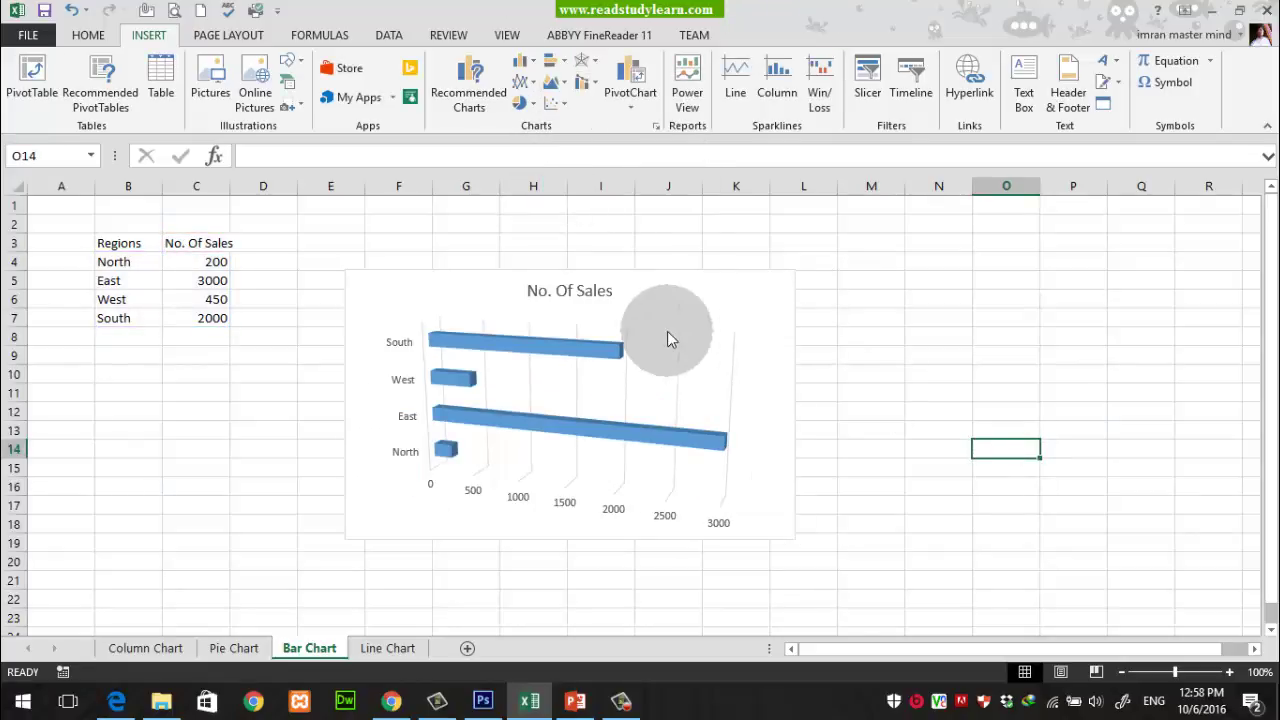
drag(667, 331, 597, 267)
key(ctrl+z)
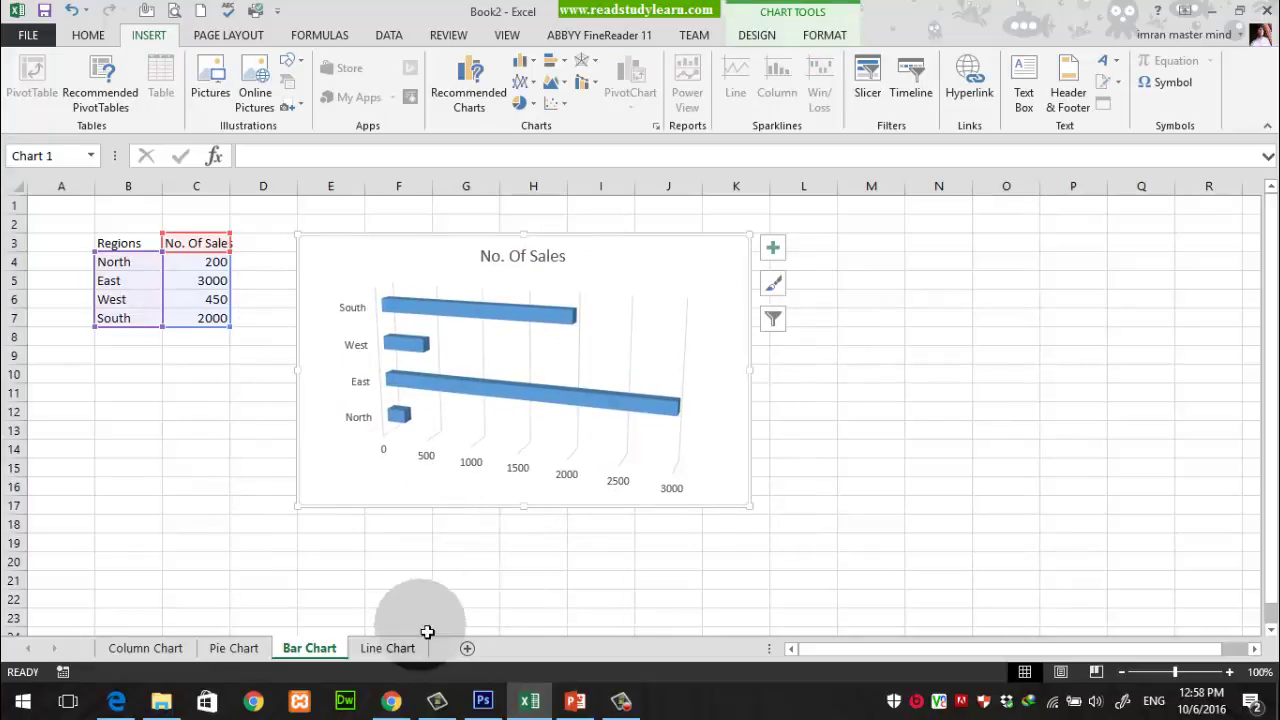
Copy the table B3:C7 from the Bar Chart sheet to B3 on the Line Chart sheet and autofit column C's width.
click(403, 652)
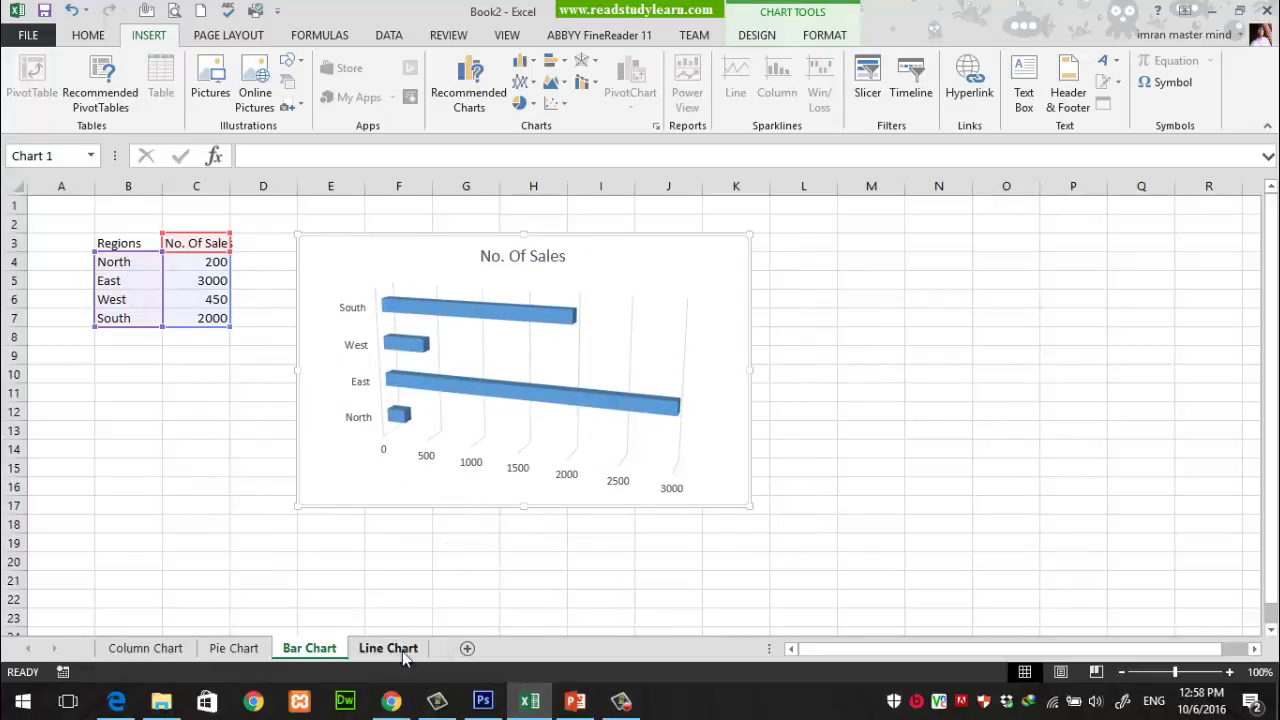
click(309, 648)
drag(150, 243, 211, 317)
right_click(209, 294)
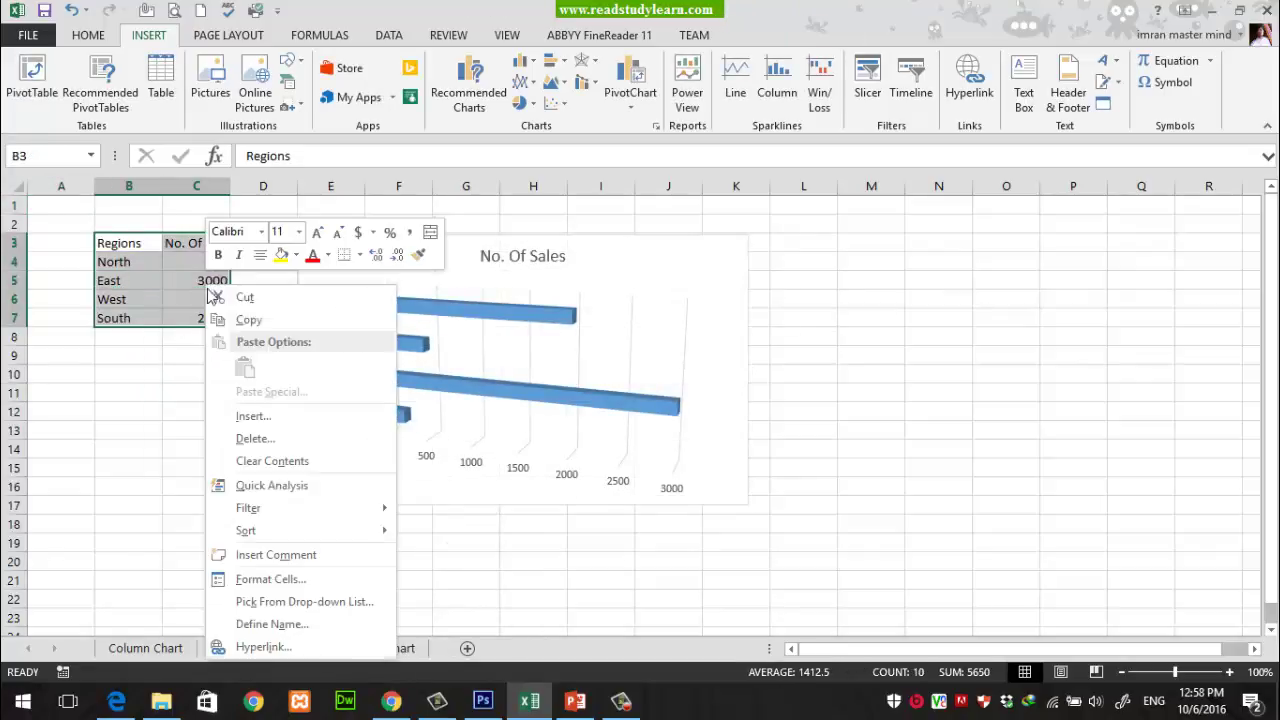
click(249, 319)
click(390, 648)
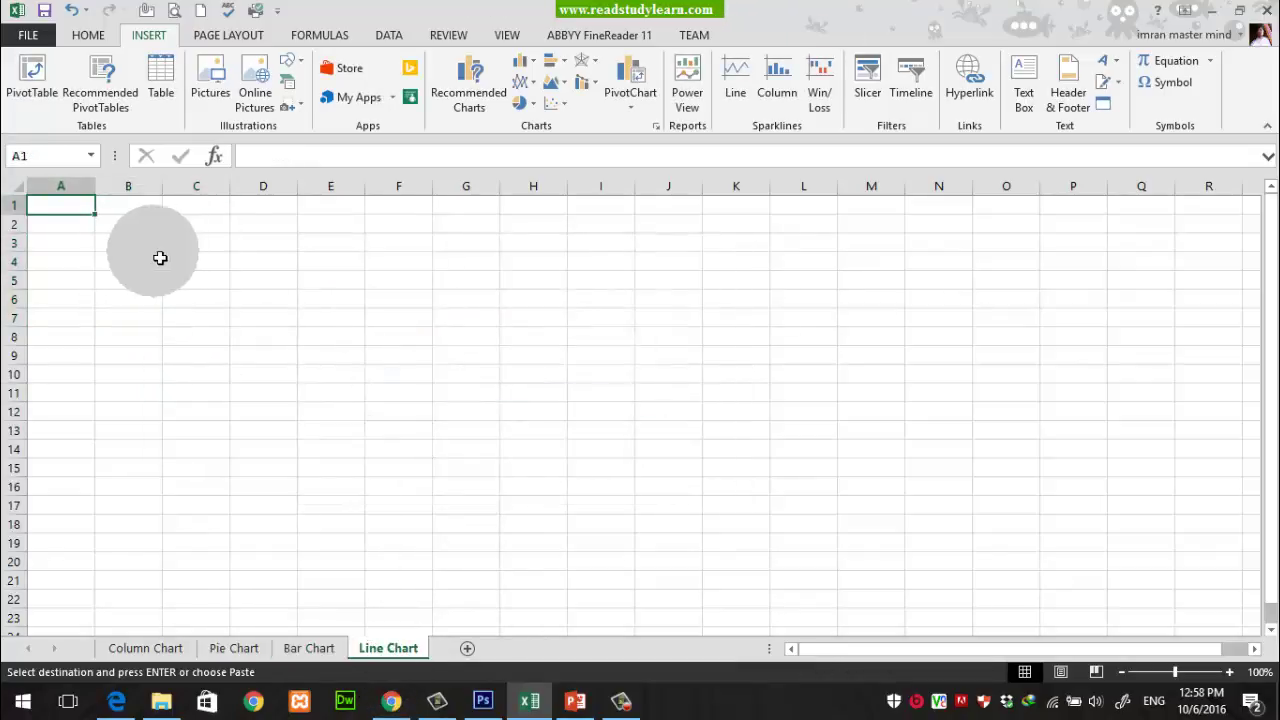
right_click(145, 243)
click(185, 333)
click(355, 450)
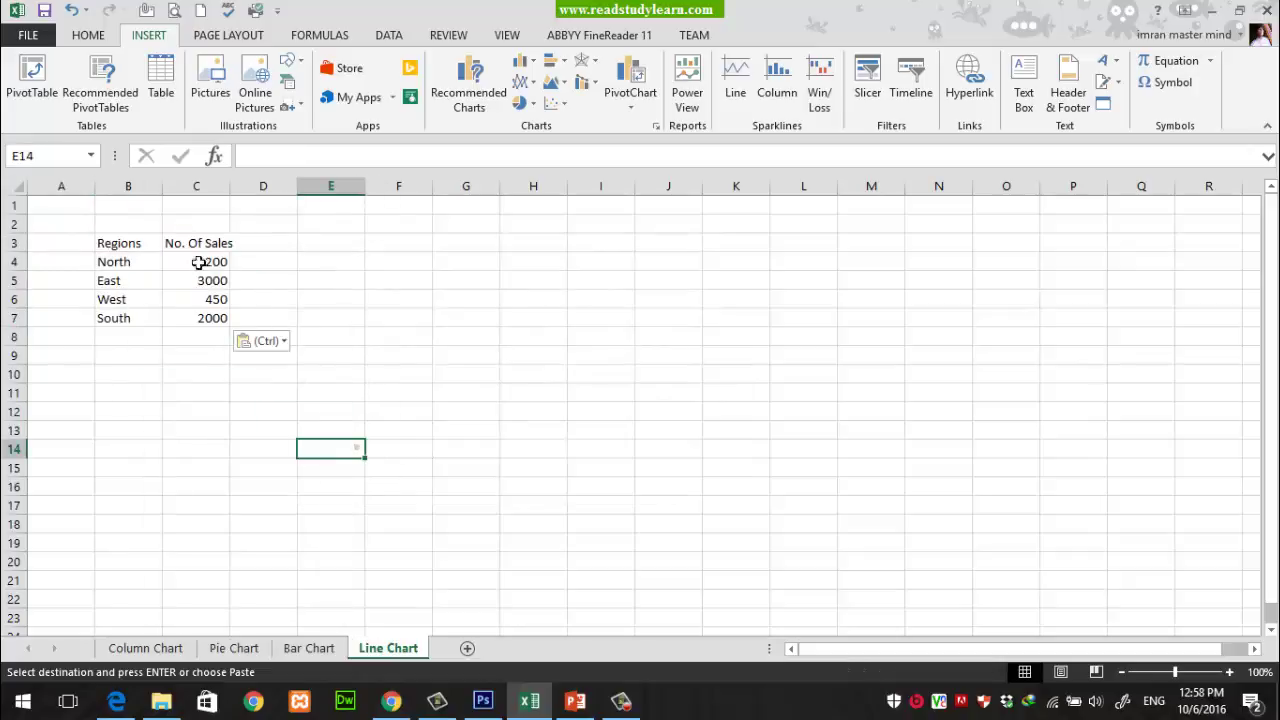
double_click(236, 189)
click(332, 306)
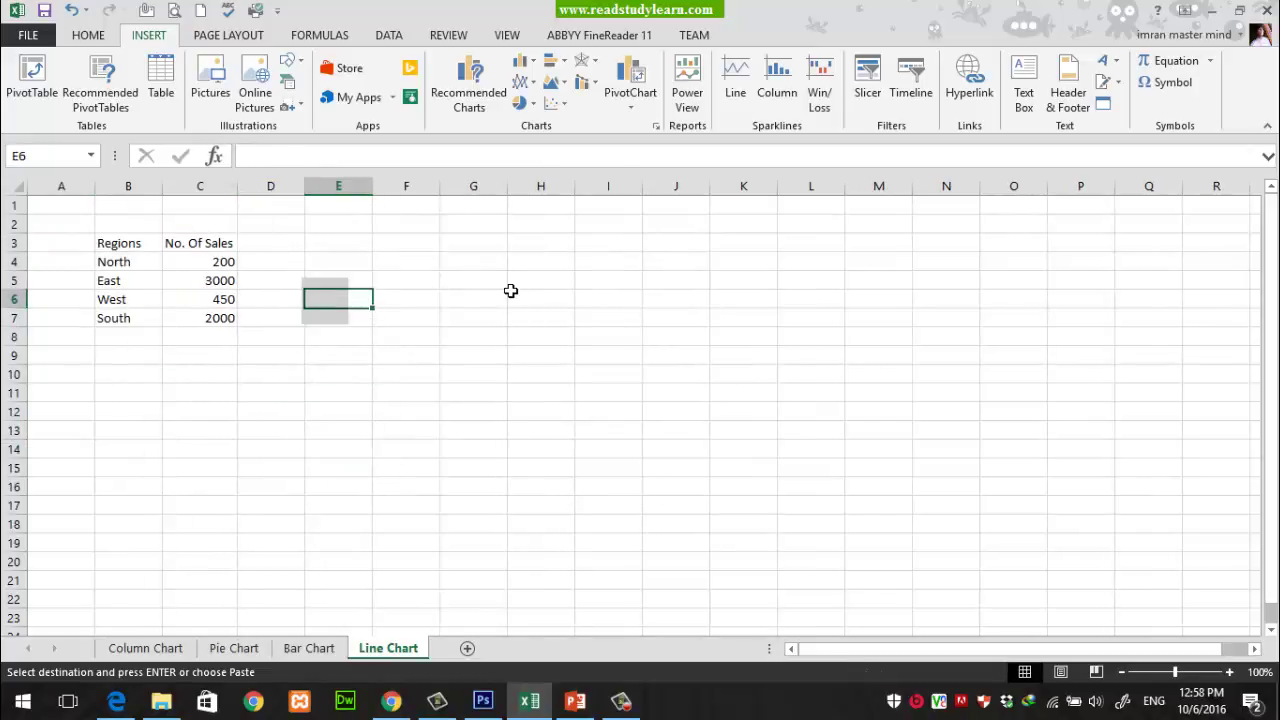
Insert the first 2-D Line chart on the Line Chart sheet and set its data range to B3:C7.
click(530, 88)
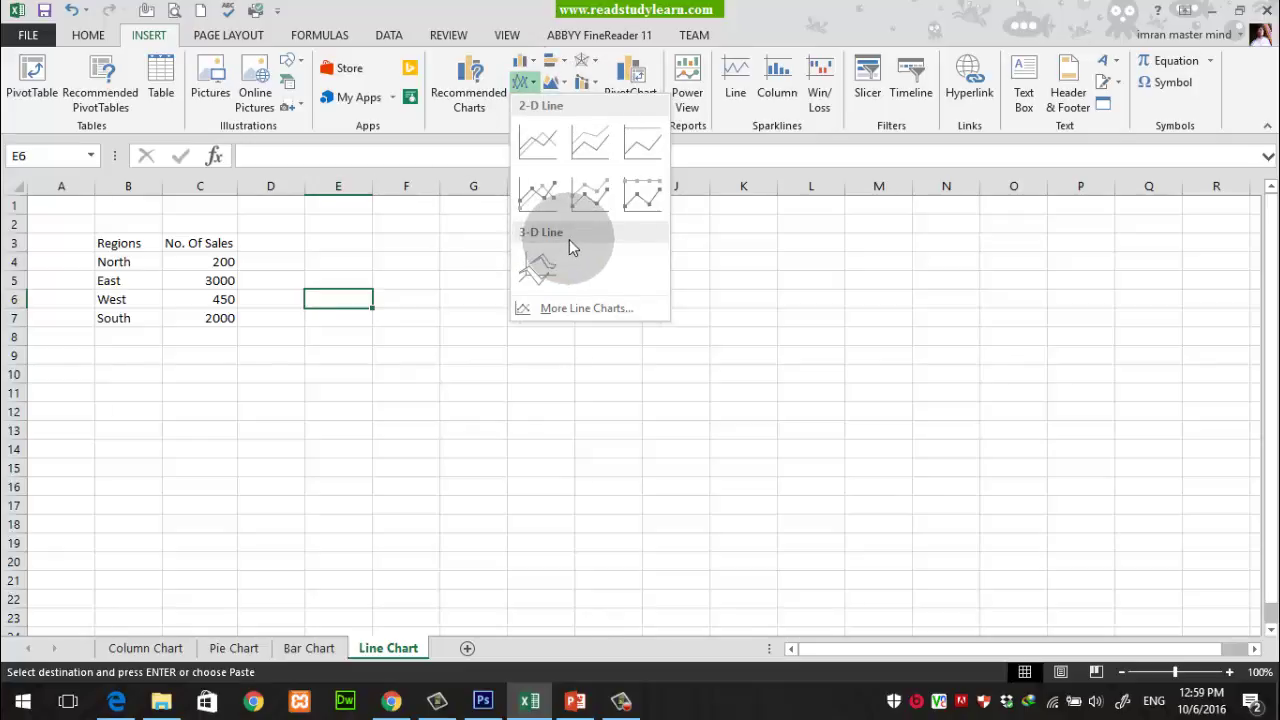
click(536, 141)
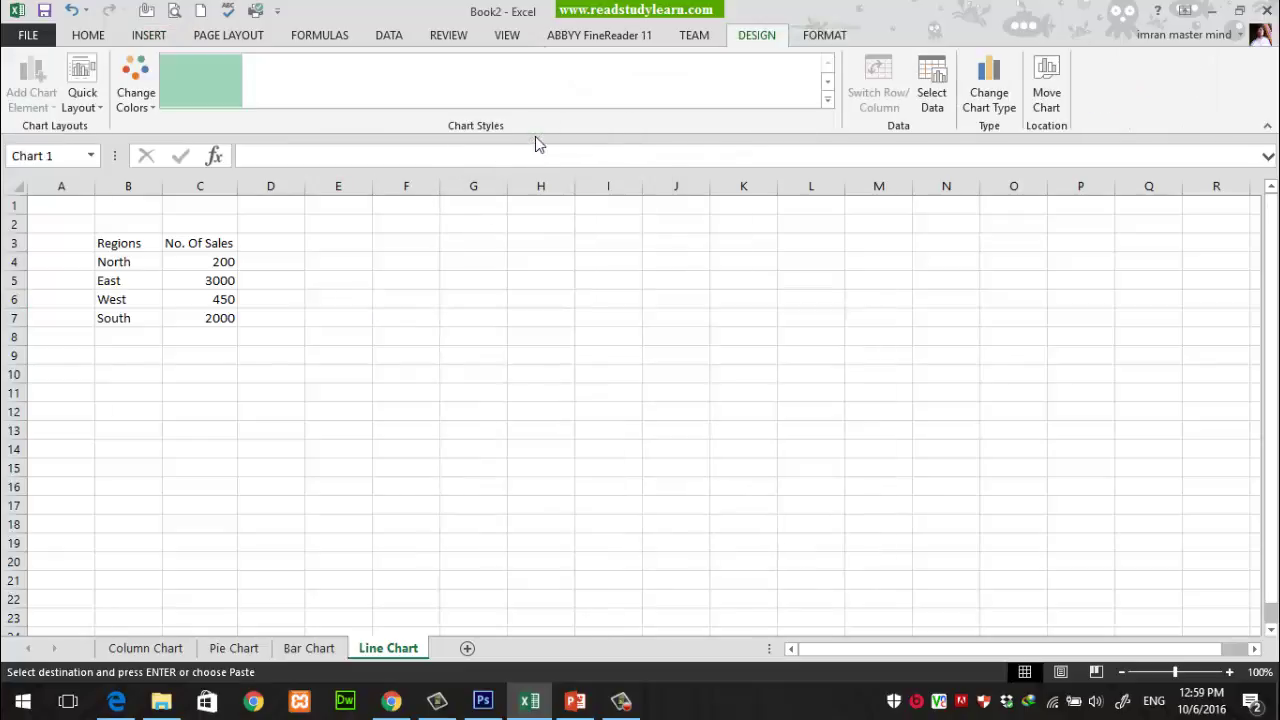
click(931, 100)
click(985, 285)
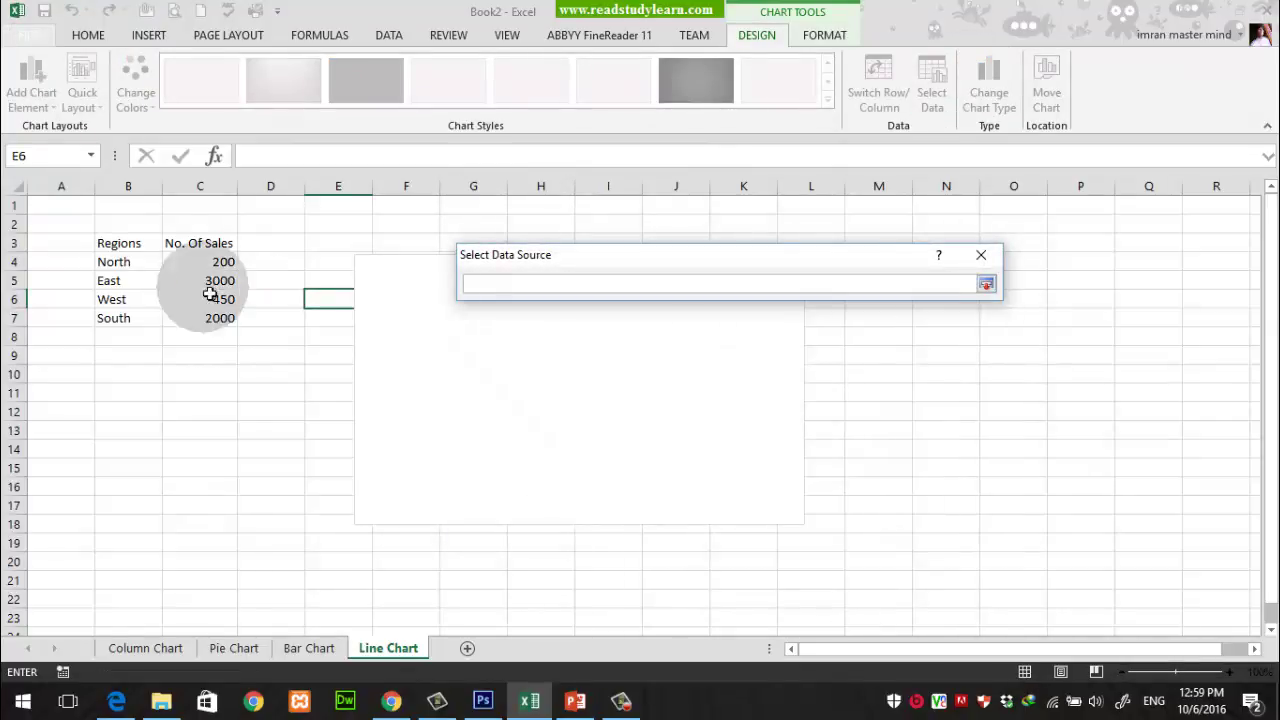
drag(120, 243, 214, 320)
click(986, 284)
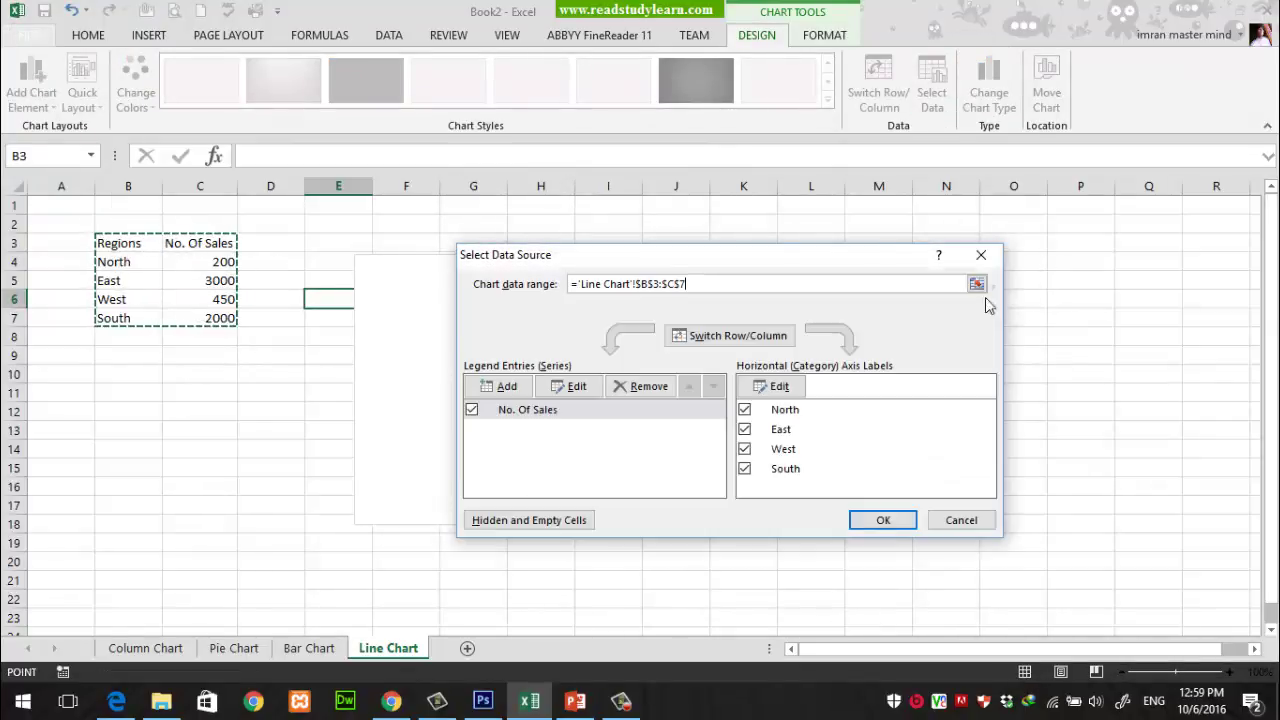
click(888, 520)
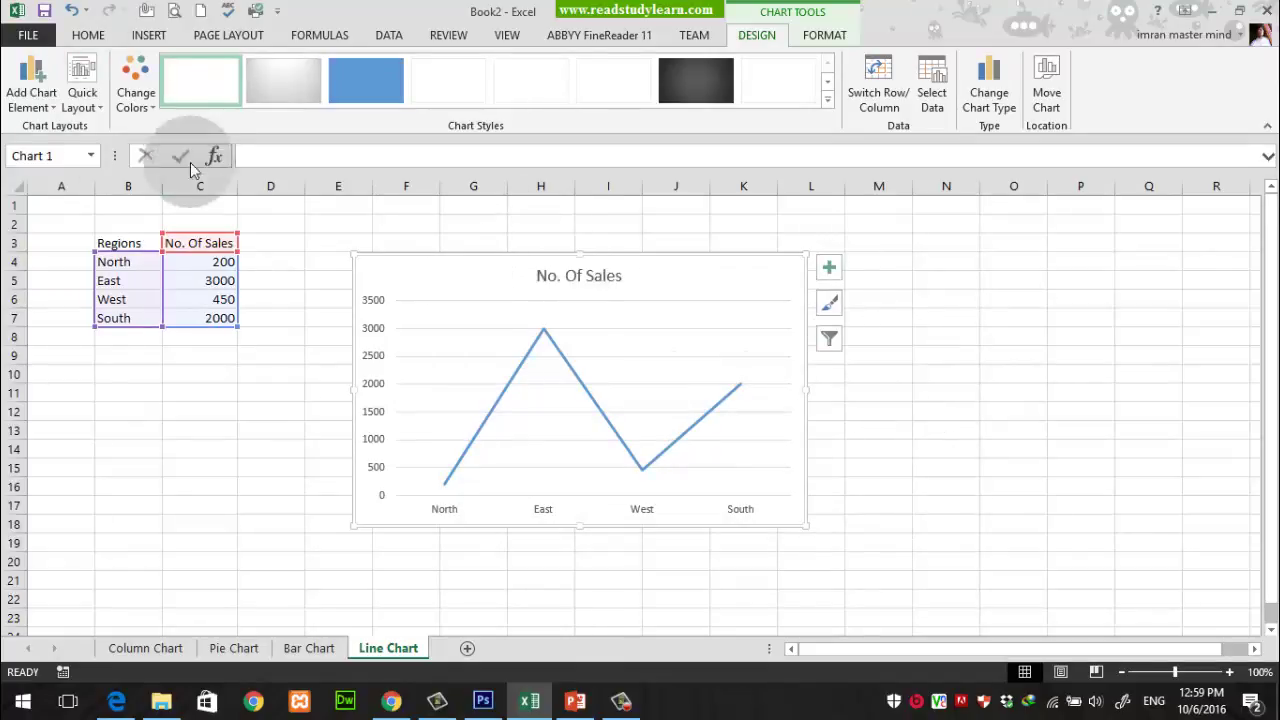
Set the East region's number of sales in C5 to 150 and compare the line chart's points with the table.
click(148, 35)
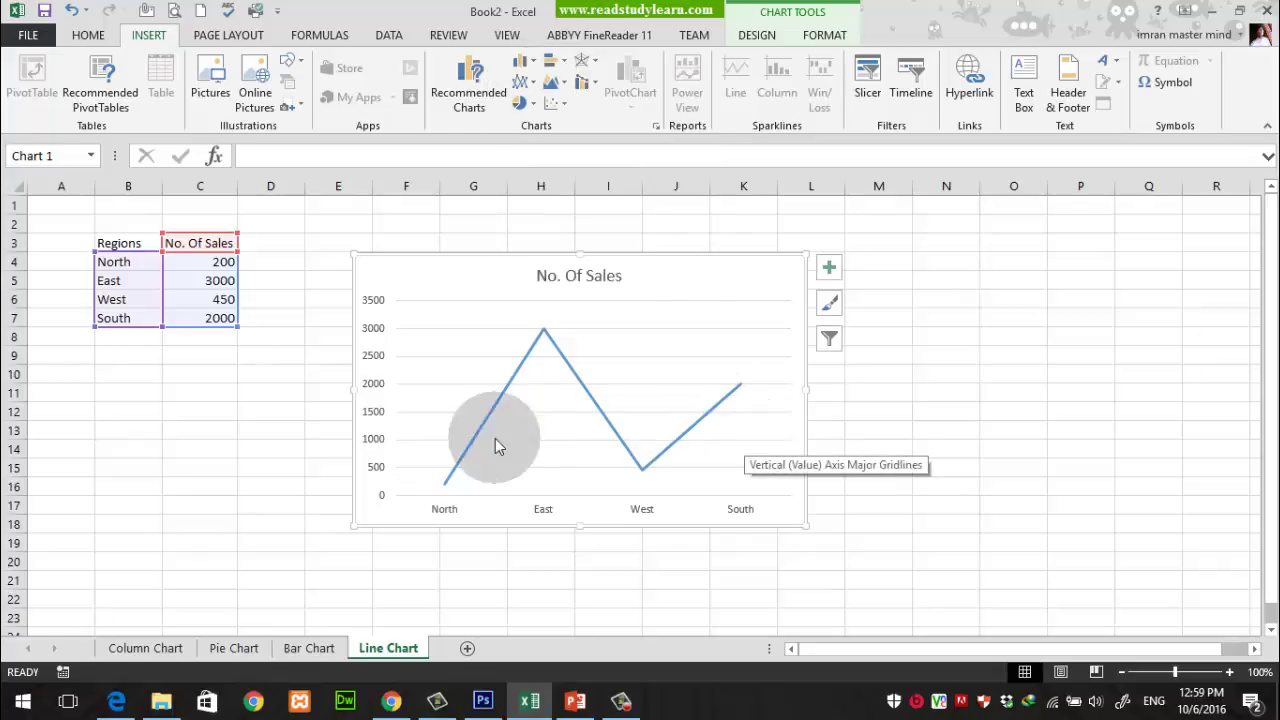
mouse_move(447, 490)
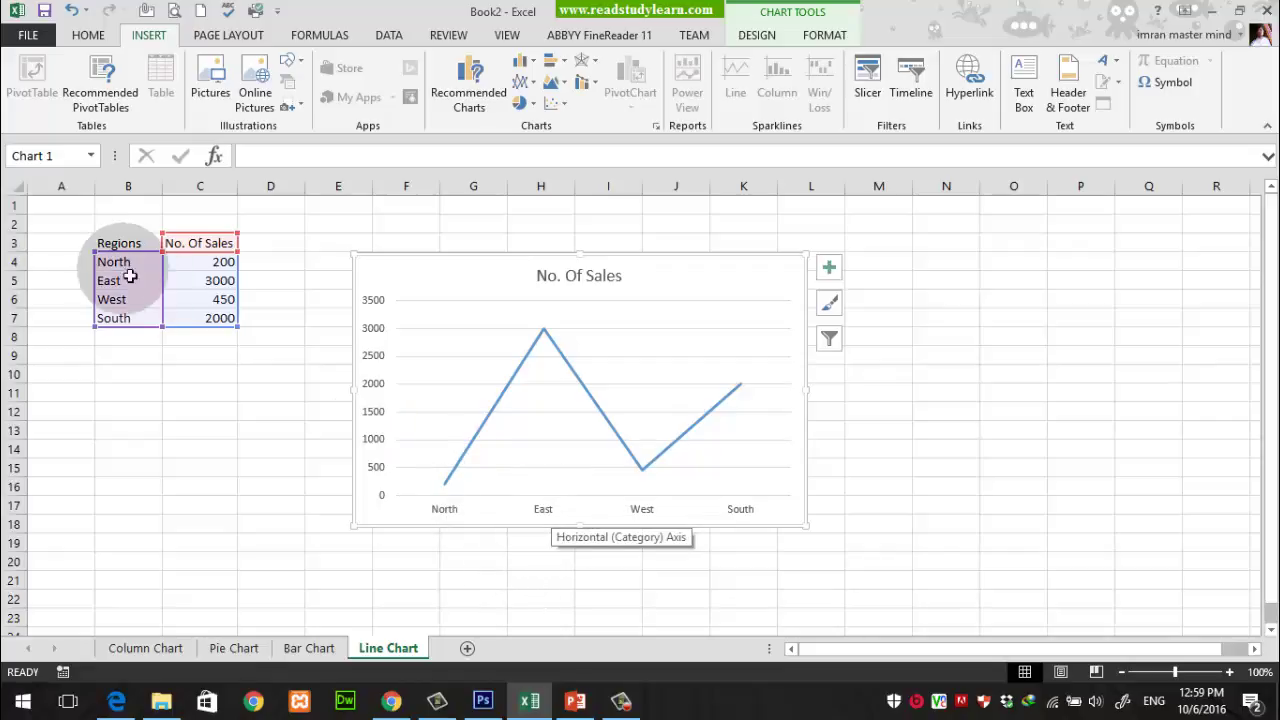
drag(114, 264, 120, 318)
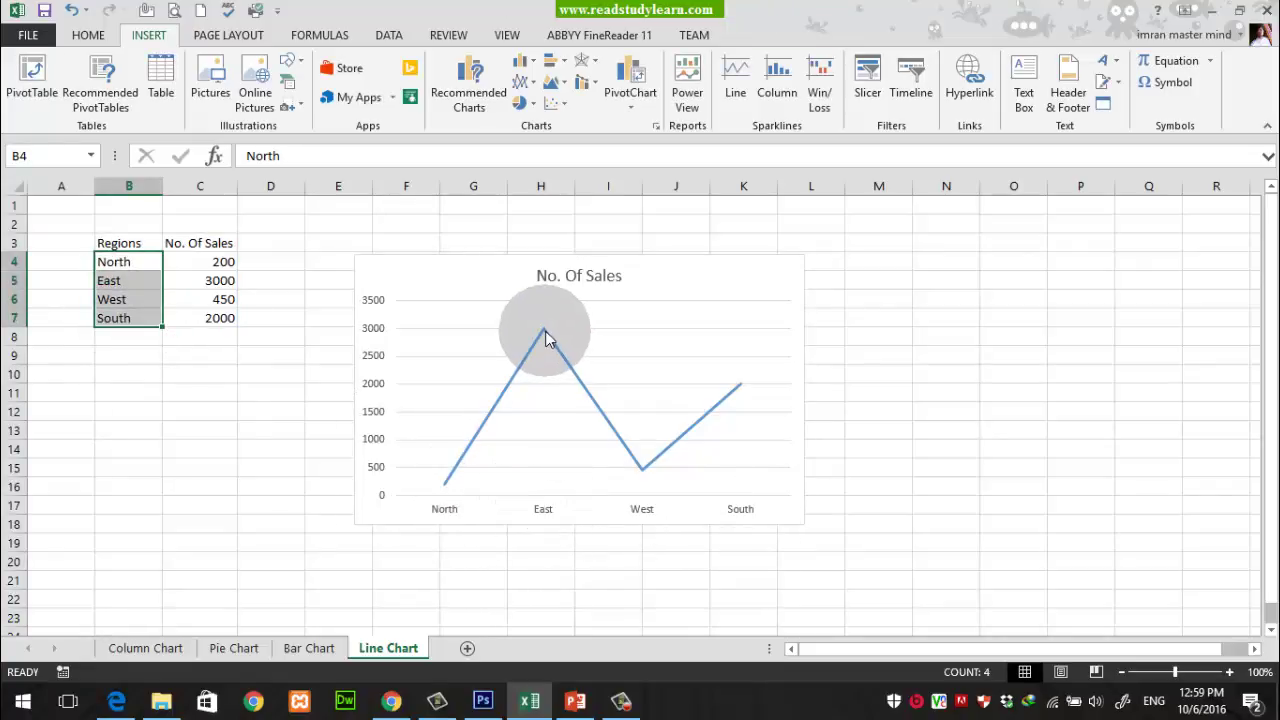
click(212, 284)
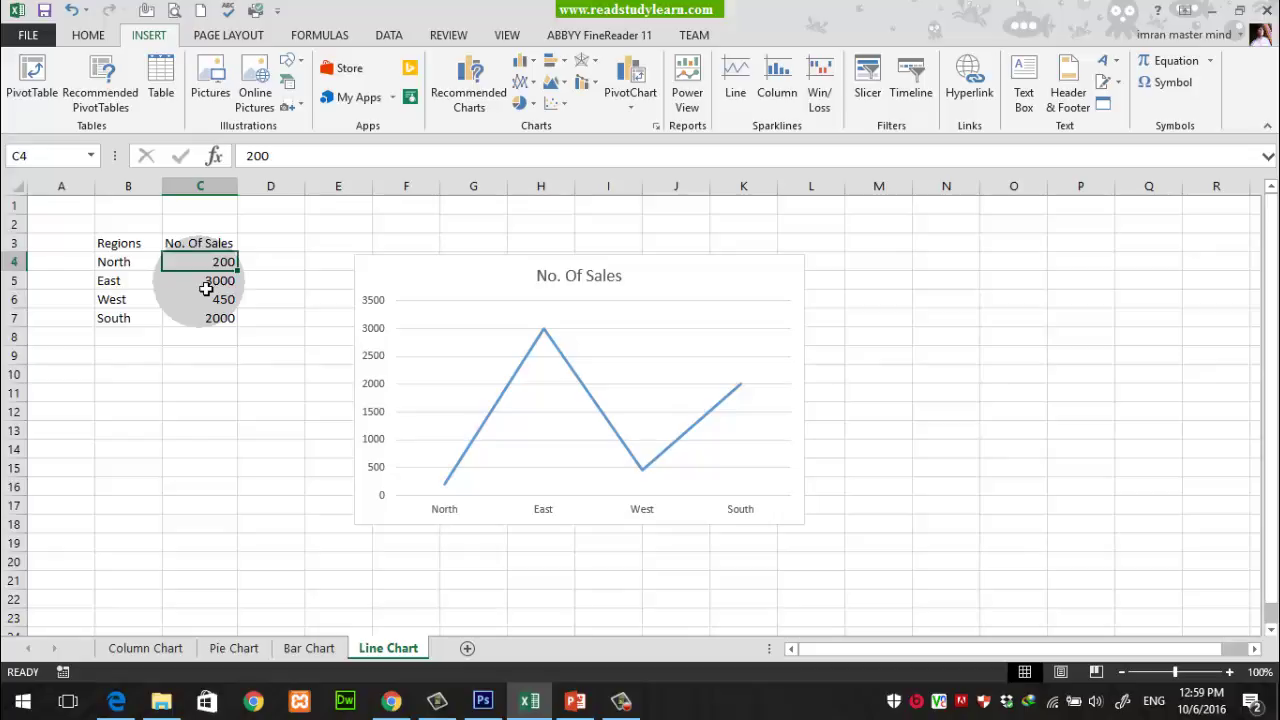
text(150)
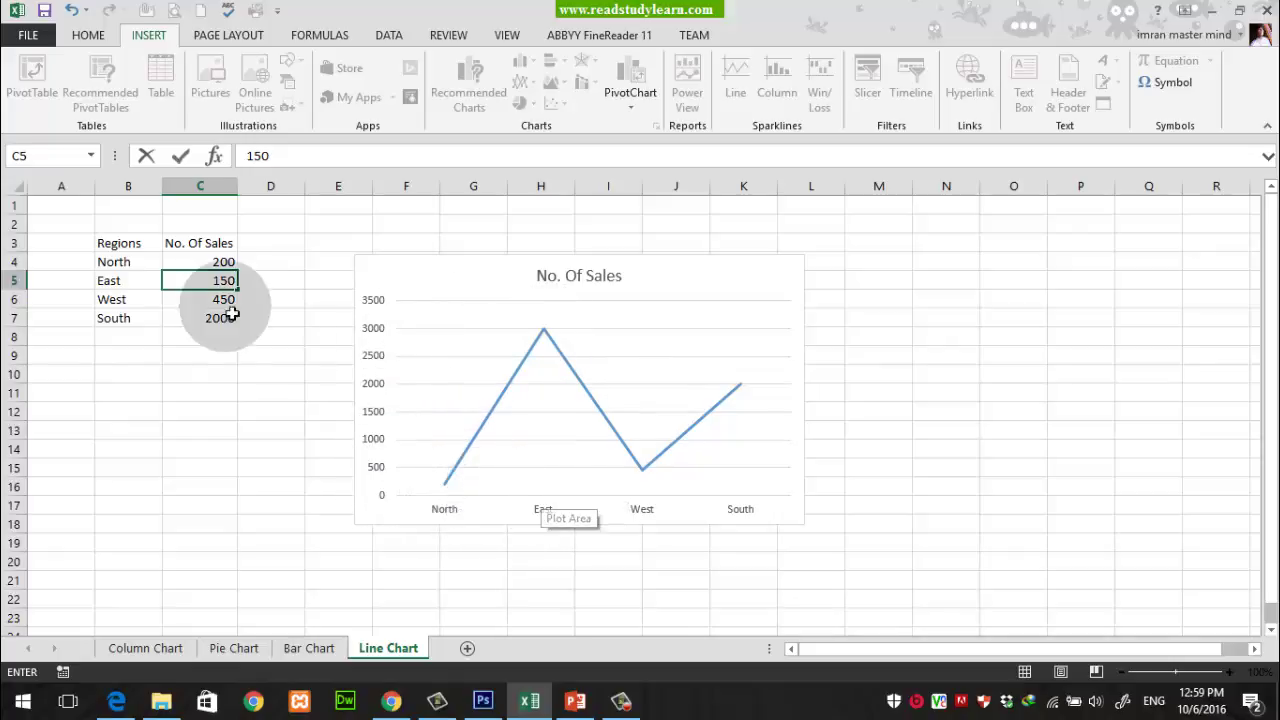
key(Return)
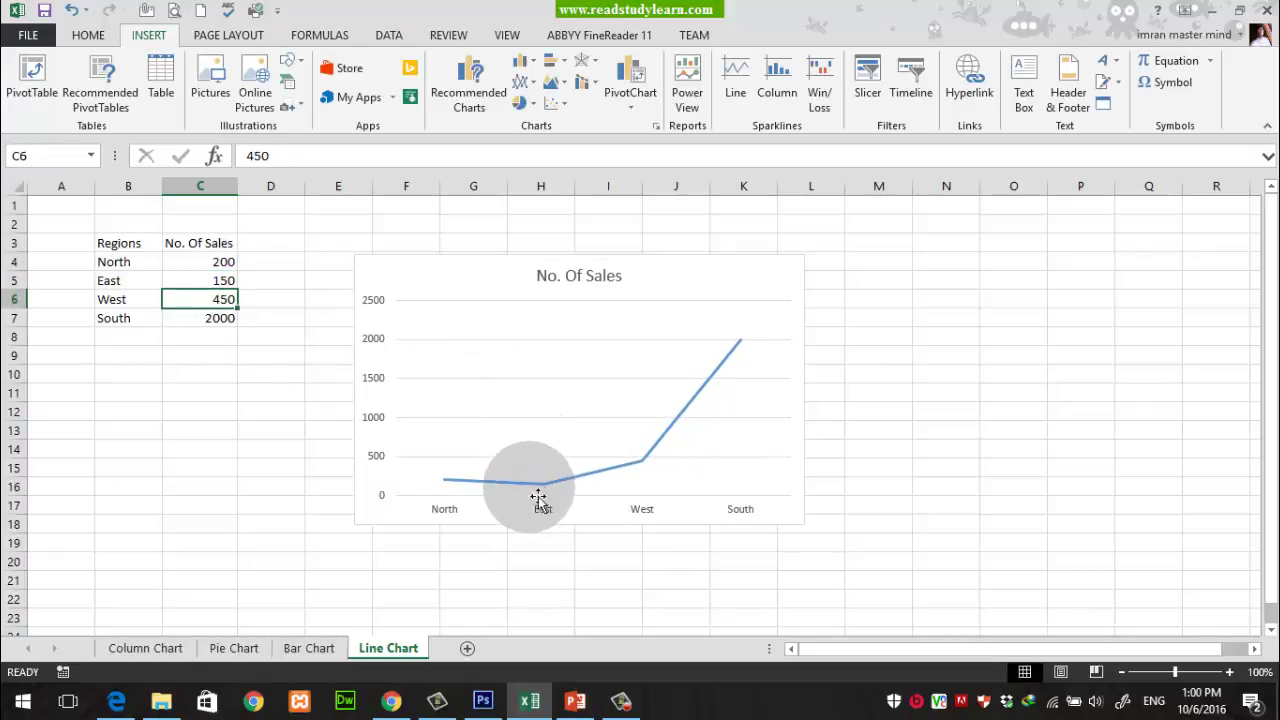
mouse_move(545, 487)
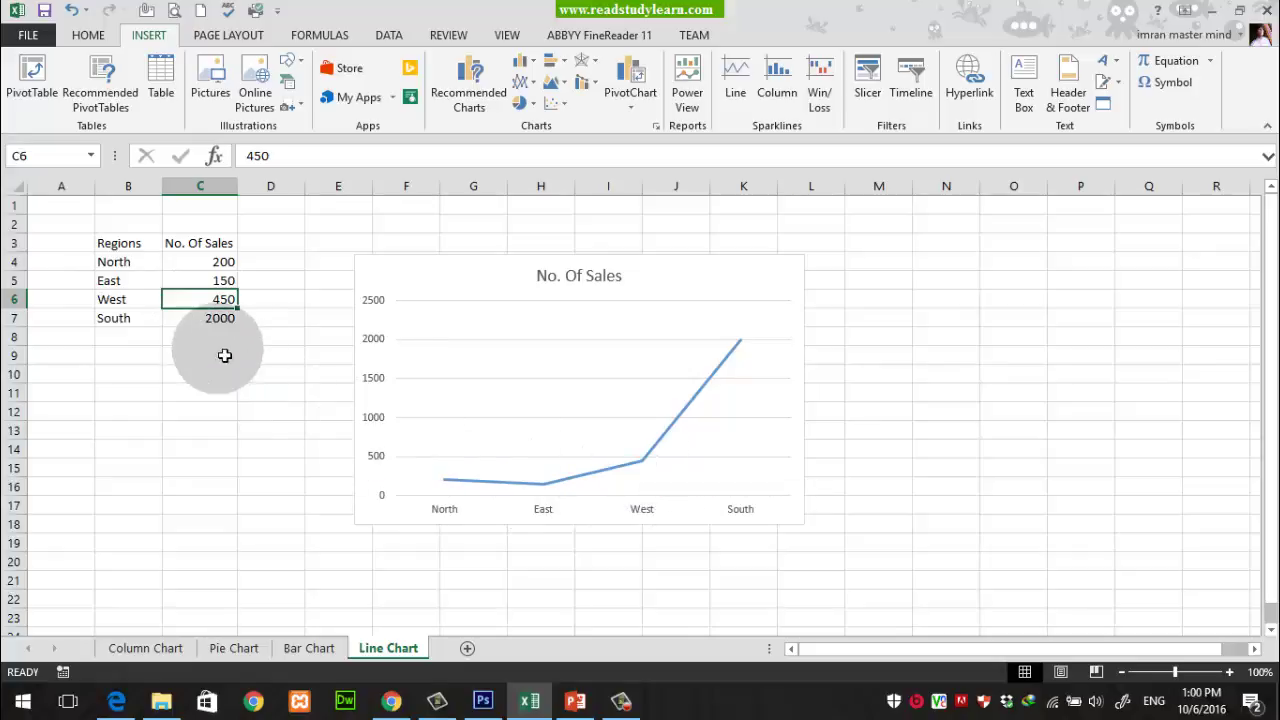
click(204, 322)
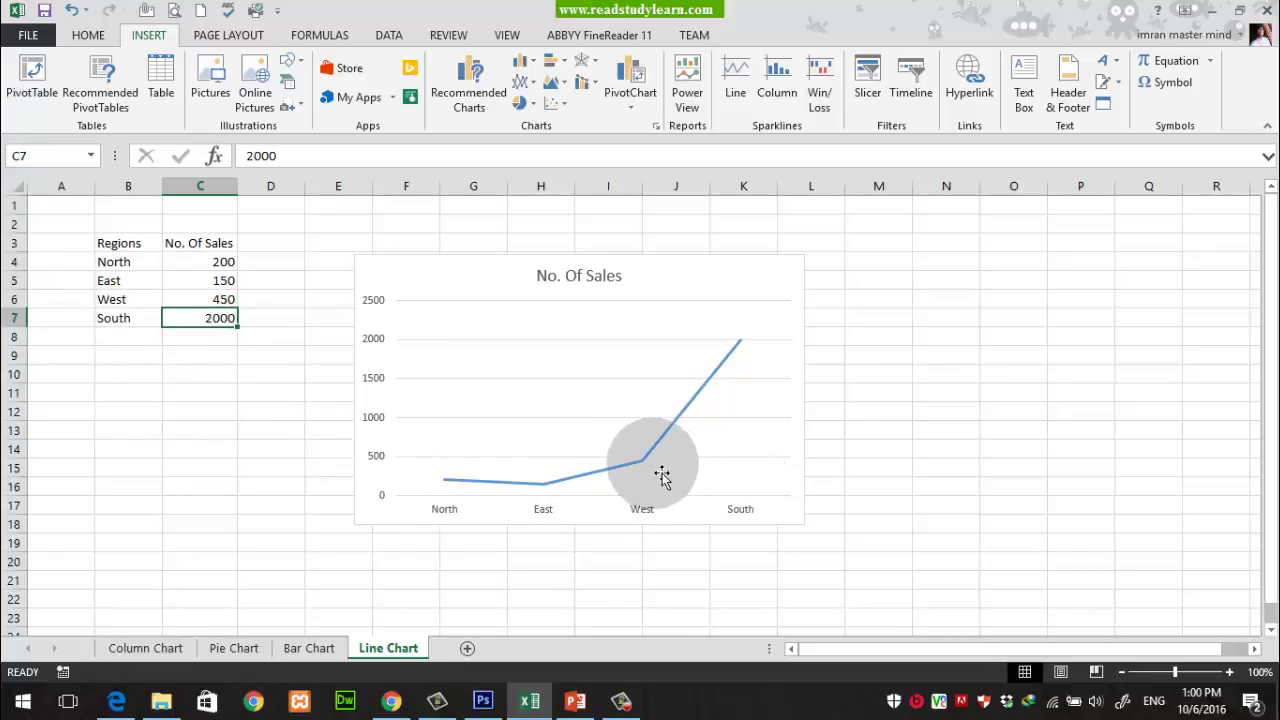
Change the line chart to the 3-D Line type.
click(656, 279)
click(525, 82)
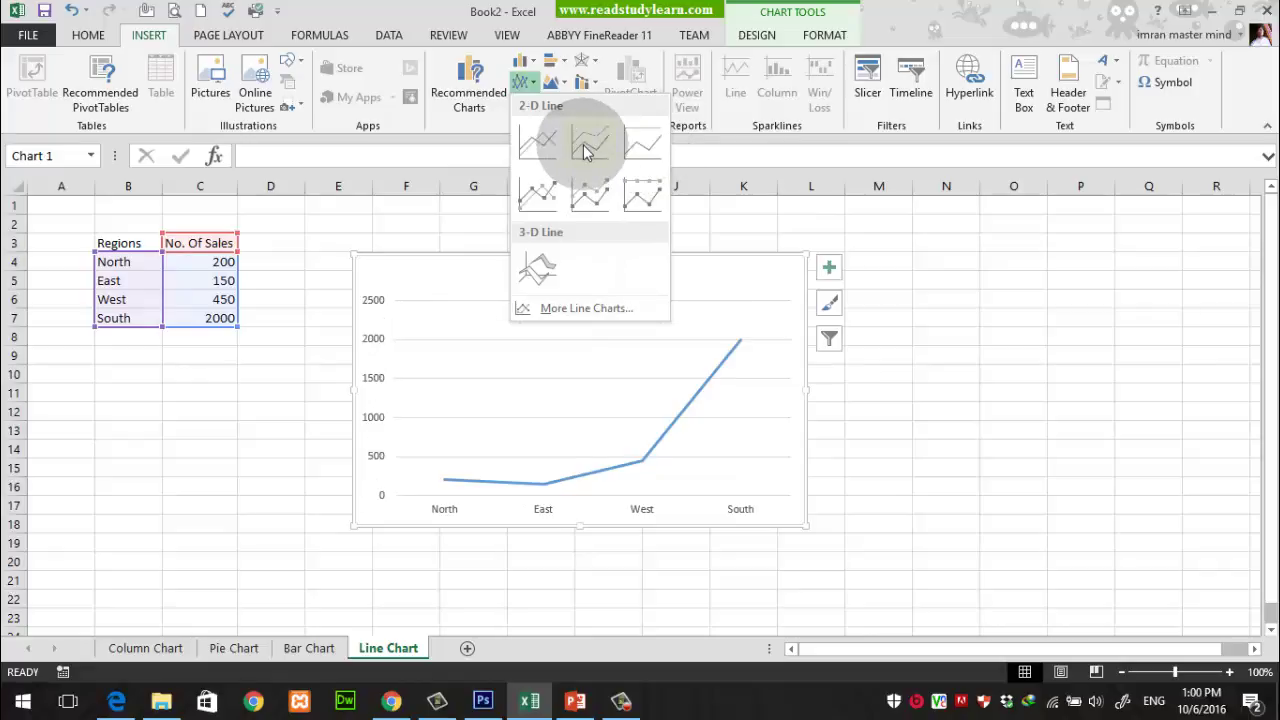
click(547, 278)
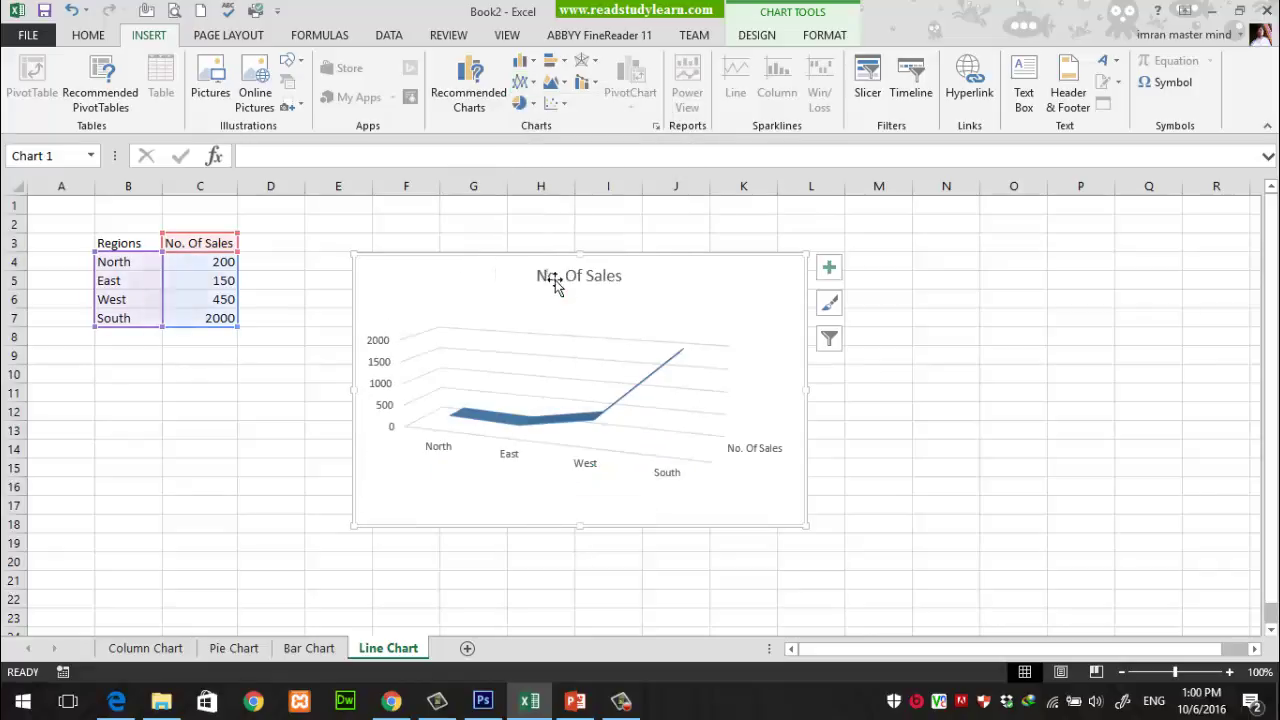
Set the East region's number of sales in C5 to 250.
click(222, 280)
text(250)
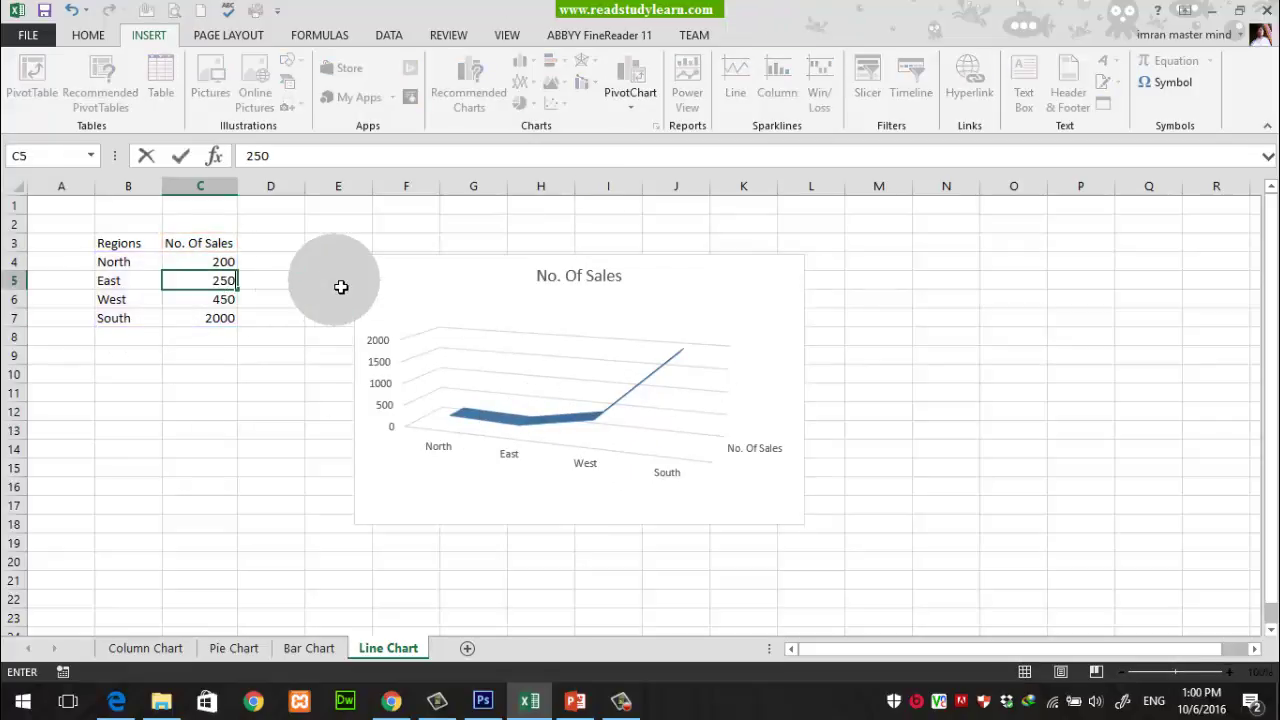
key(Return)
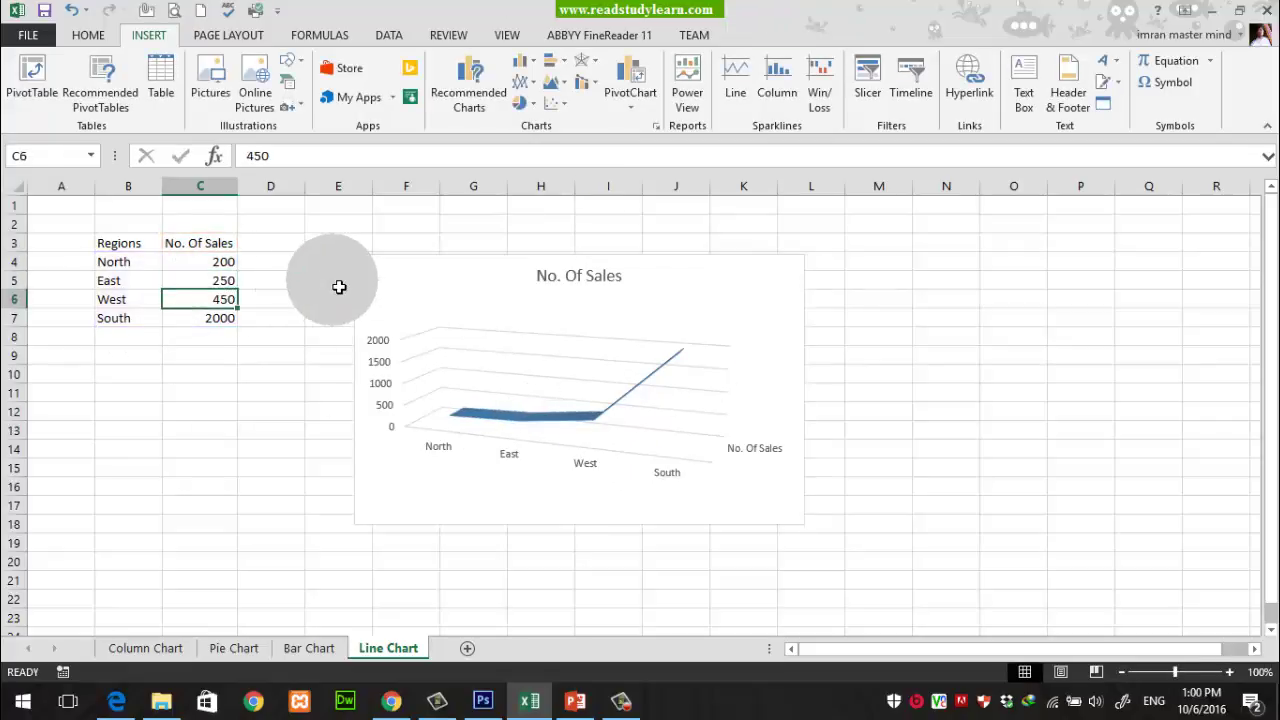
Set the East region's number of sales in C5 to 2500 and compare the 3-D line chart with the table.
click(228, 281)
text(2500)
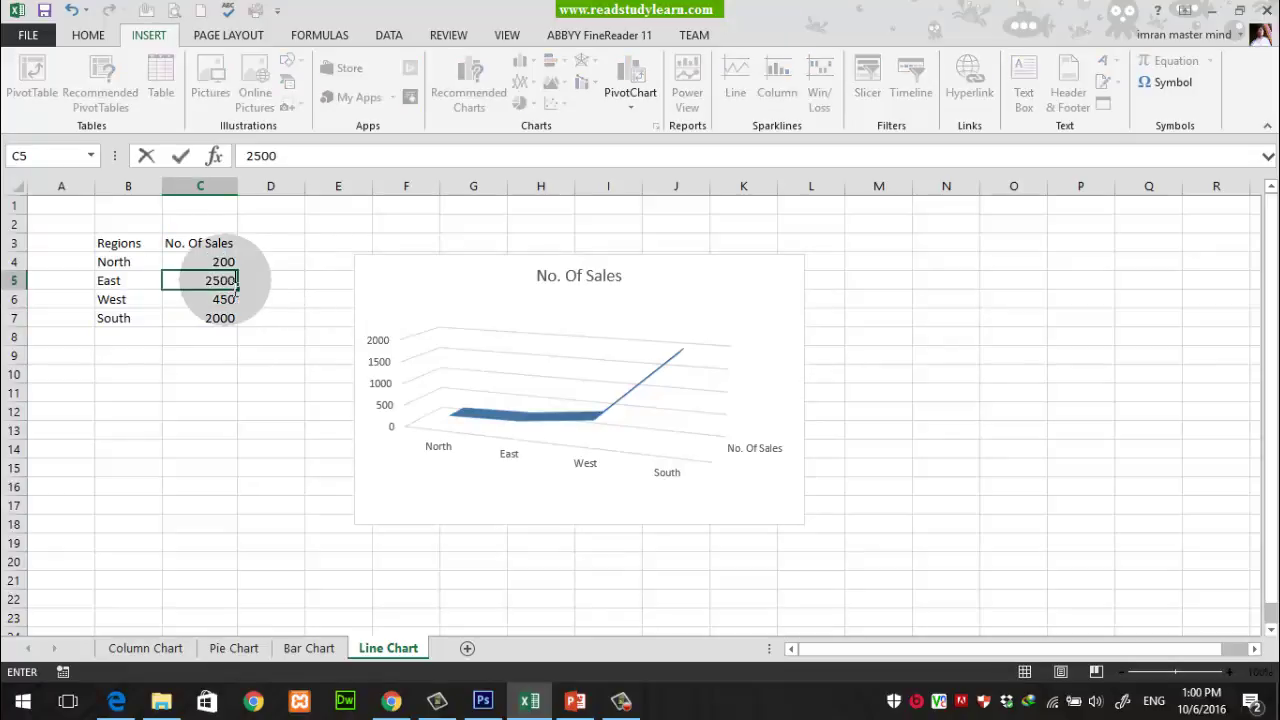
key(Return)
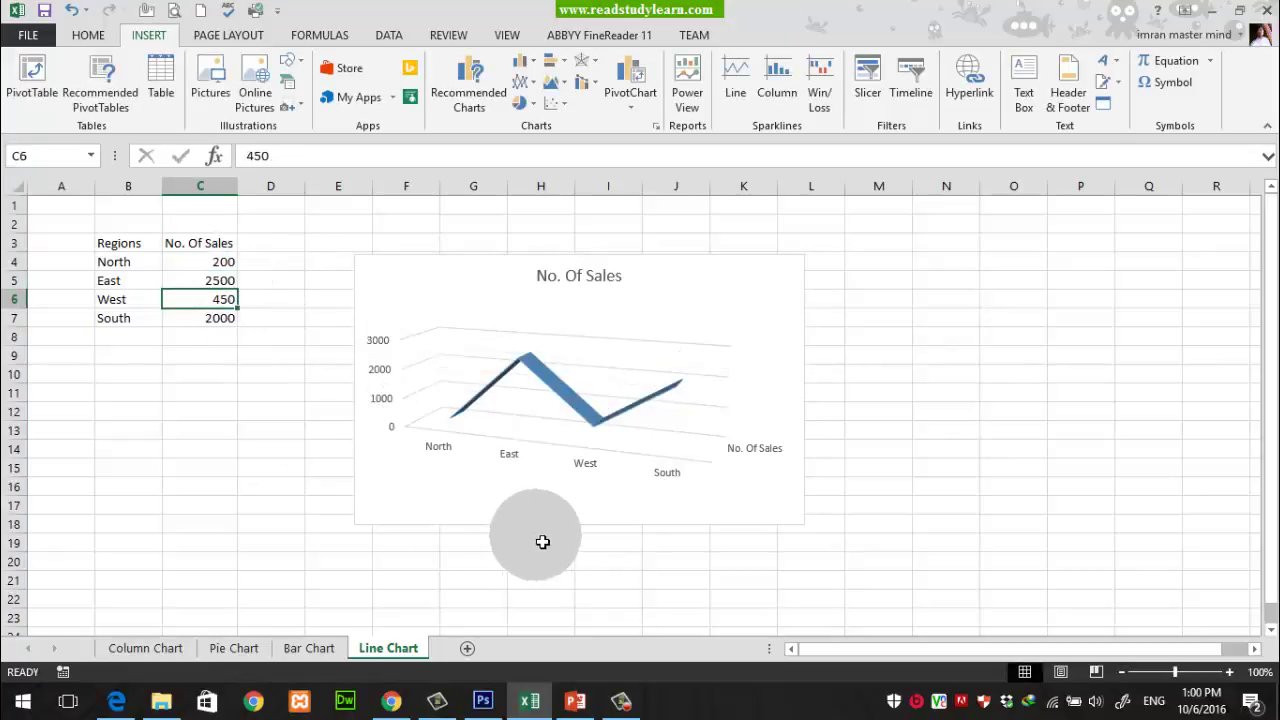
click(215, 263)
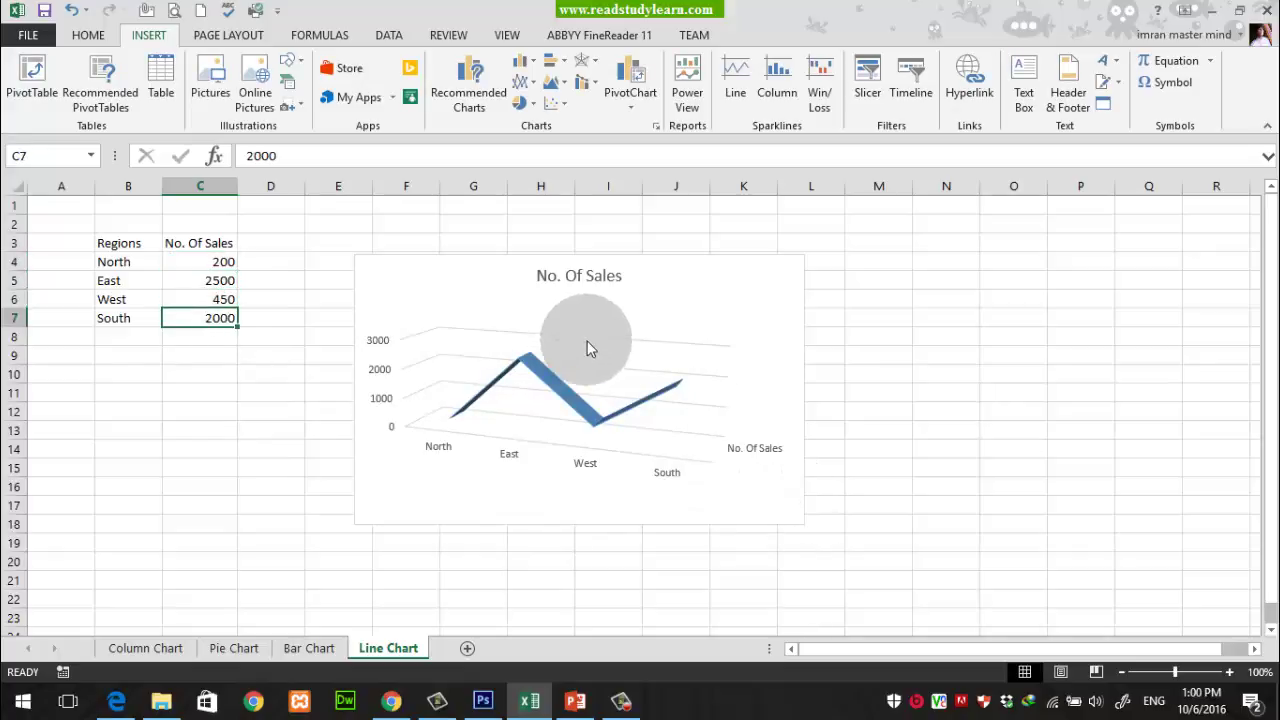
Browse the line, bar, column, pie and area chart types available for the 3-D line chart.
click(650, 310)
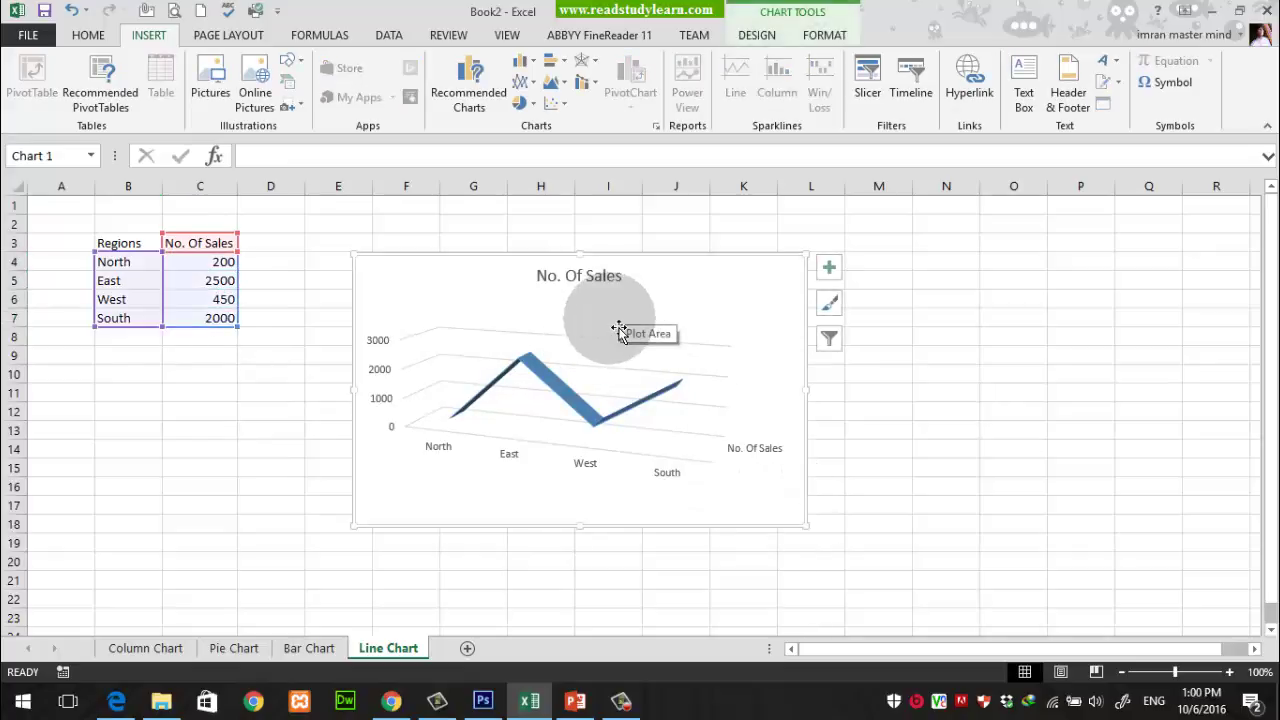
click(535, 83)
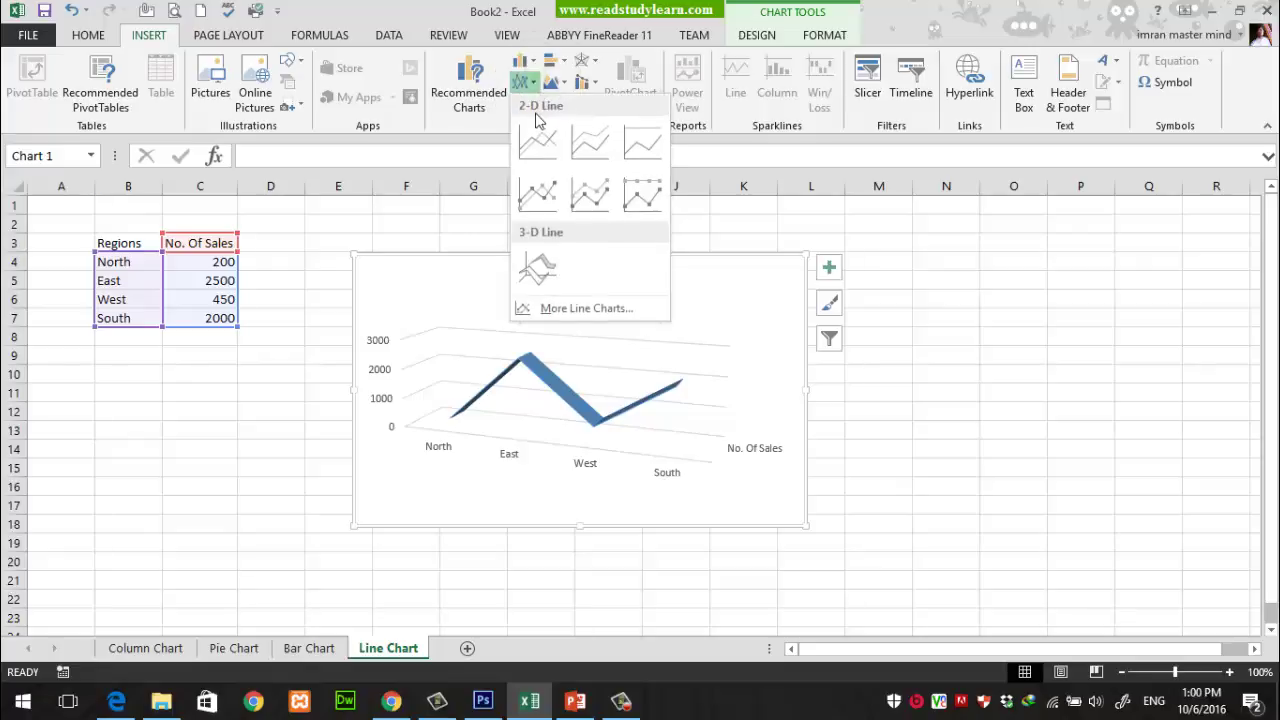
mouse_move(550, 65)
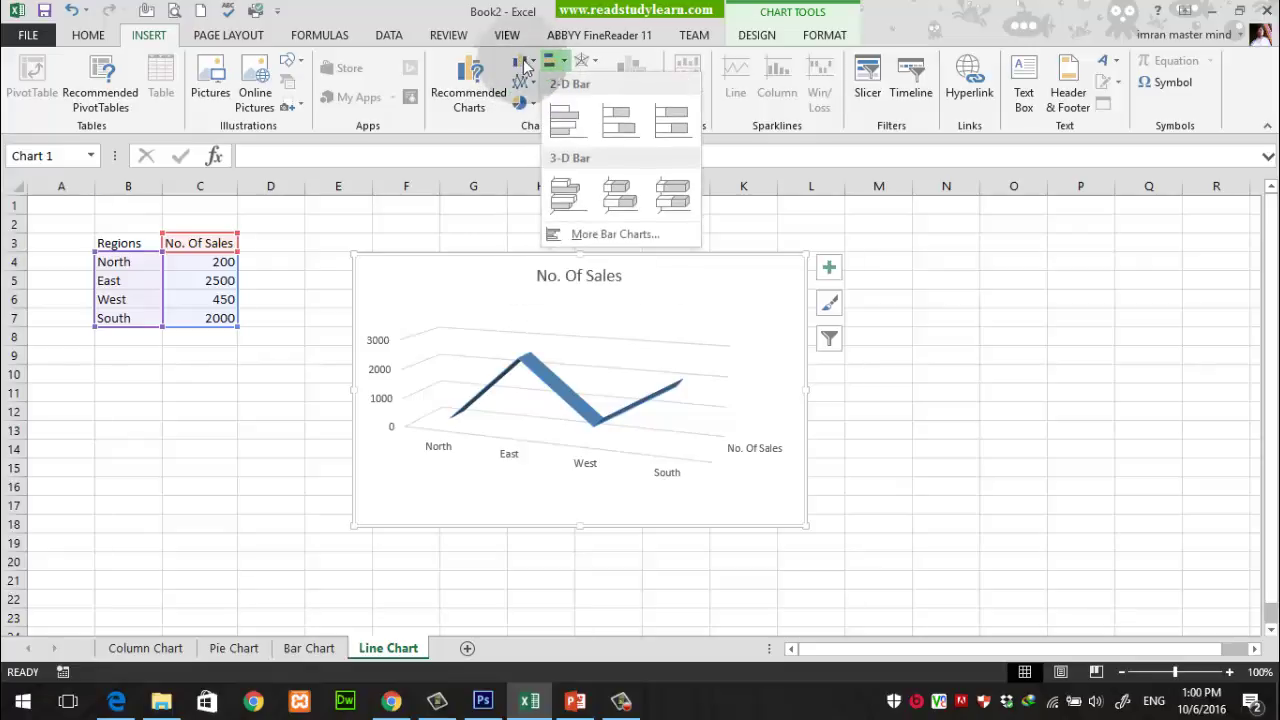
click(526, 66)
click(523, 103)
click(525, 84)
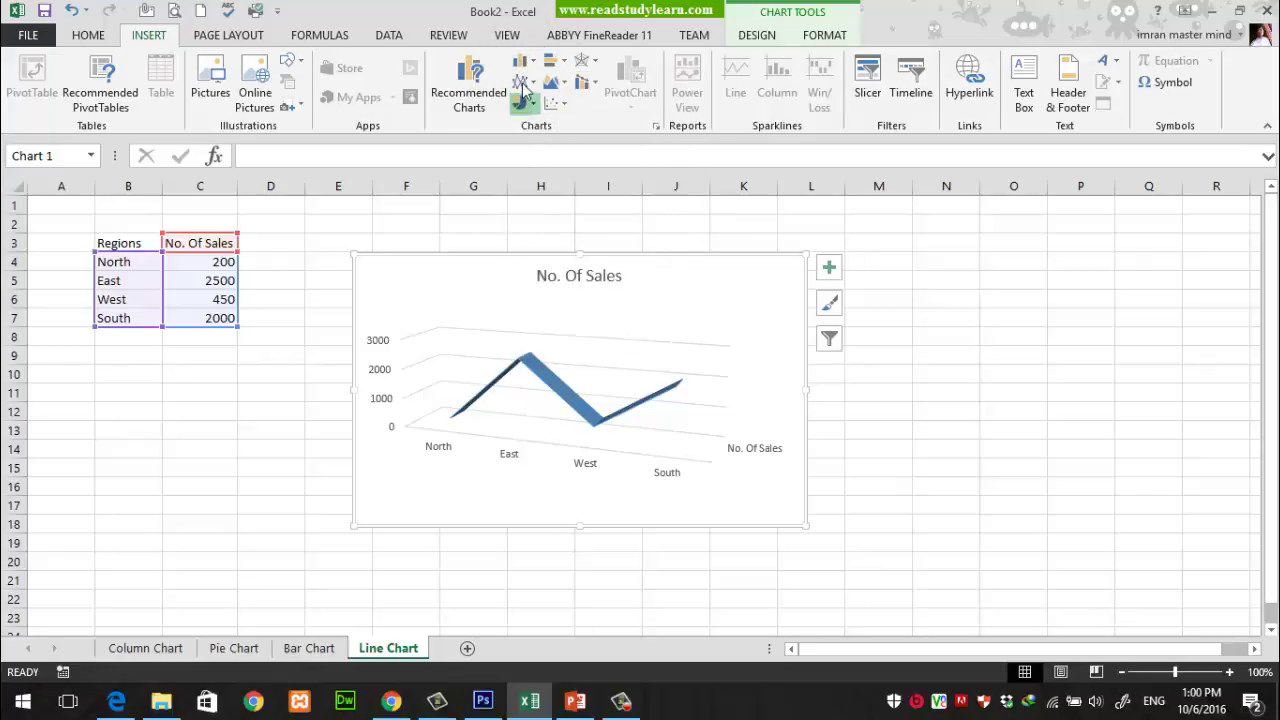
click(549, 84)
click(551, 86)
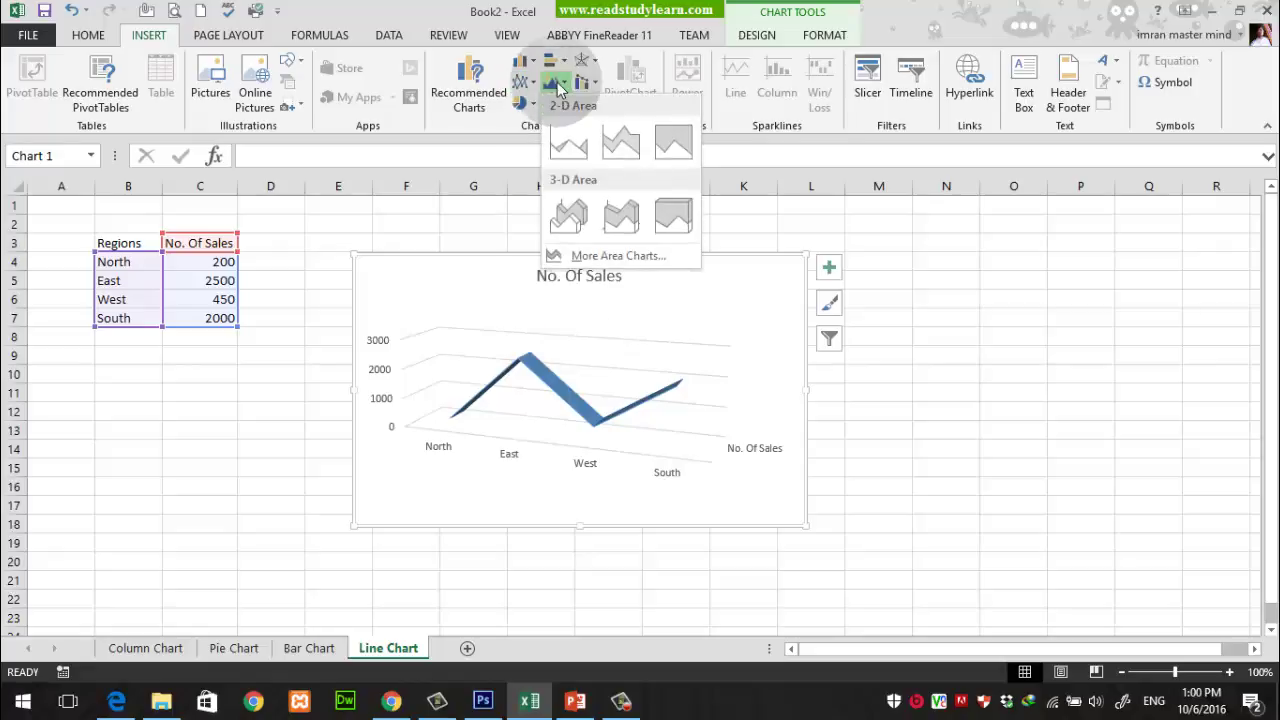
click(559, 88)
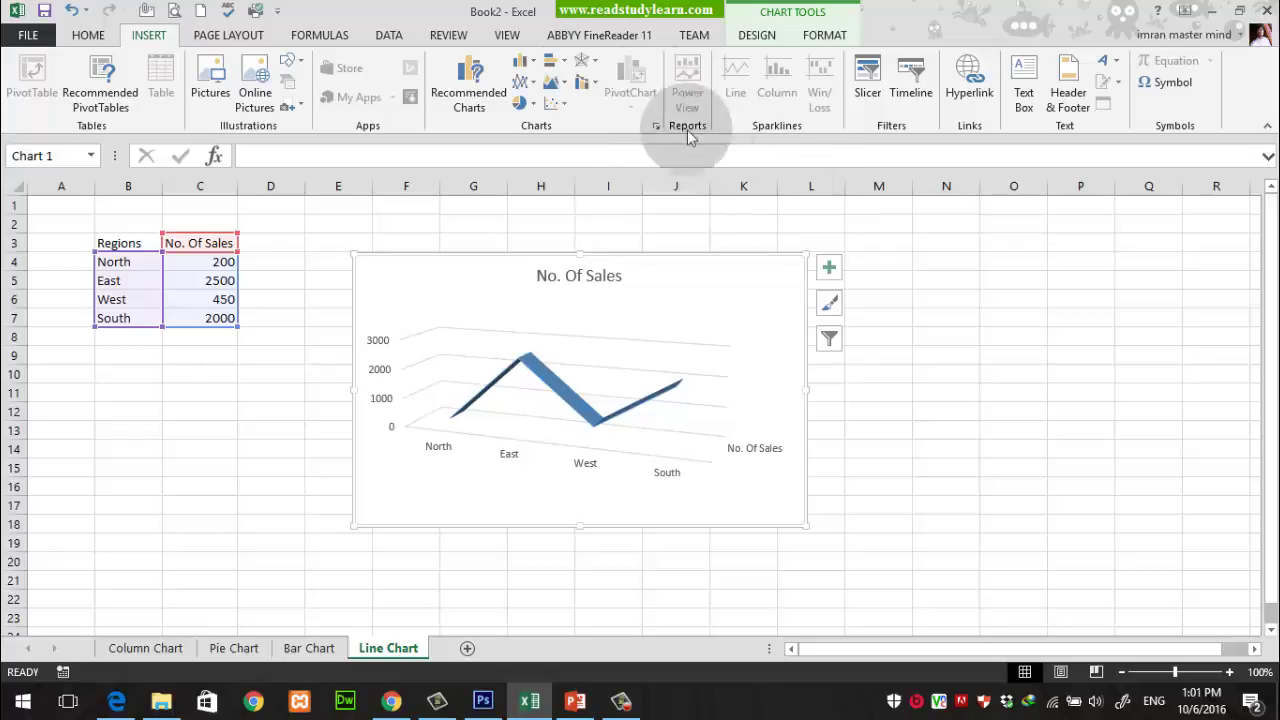
Look through the stock, surface, radar and combo chart types and preview the third 3-D Area type without applying it.
click(558, 65)
click(586, 60)
click(586, 60)
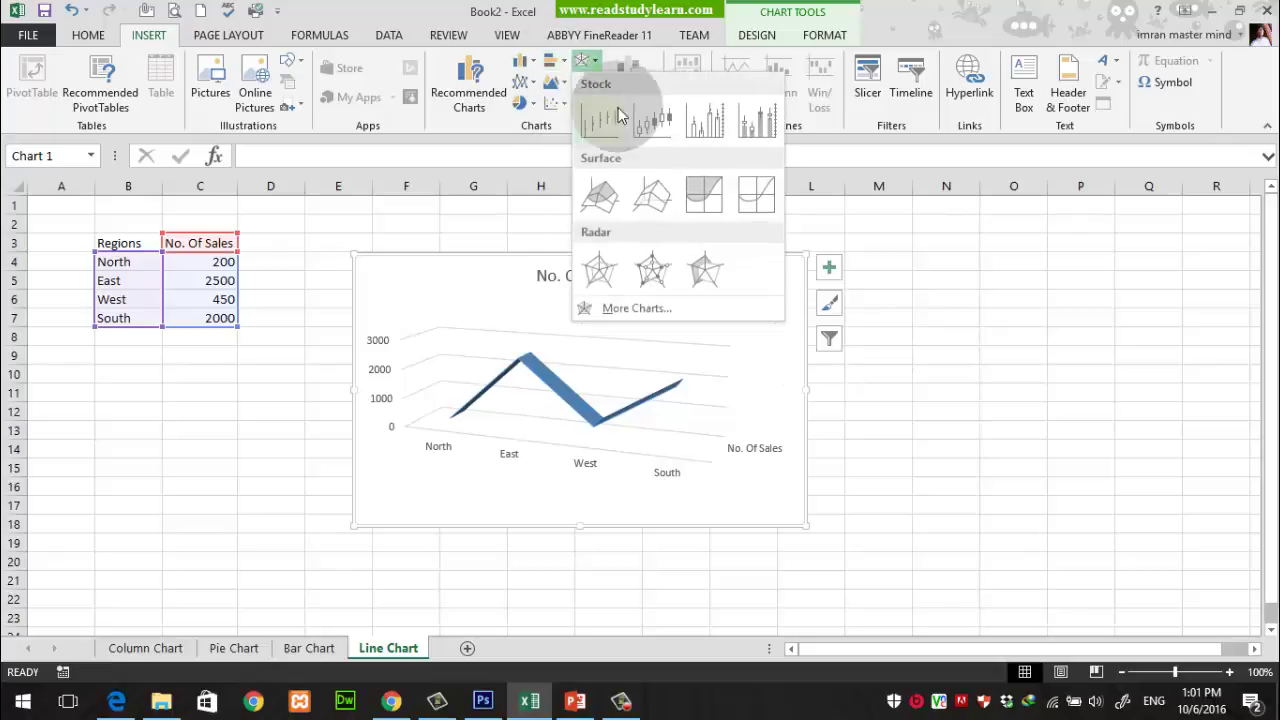
click(595, 64)
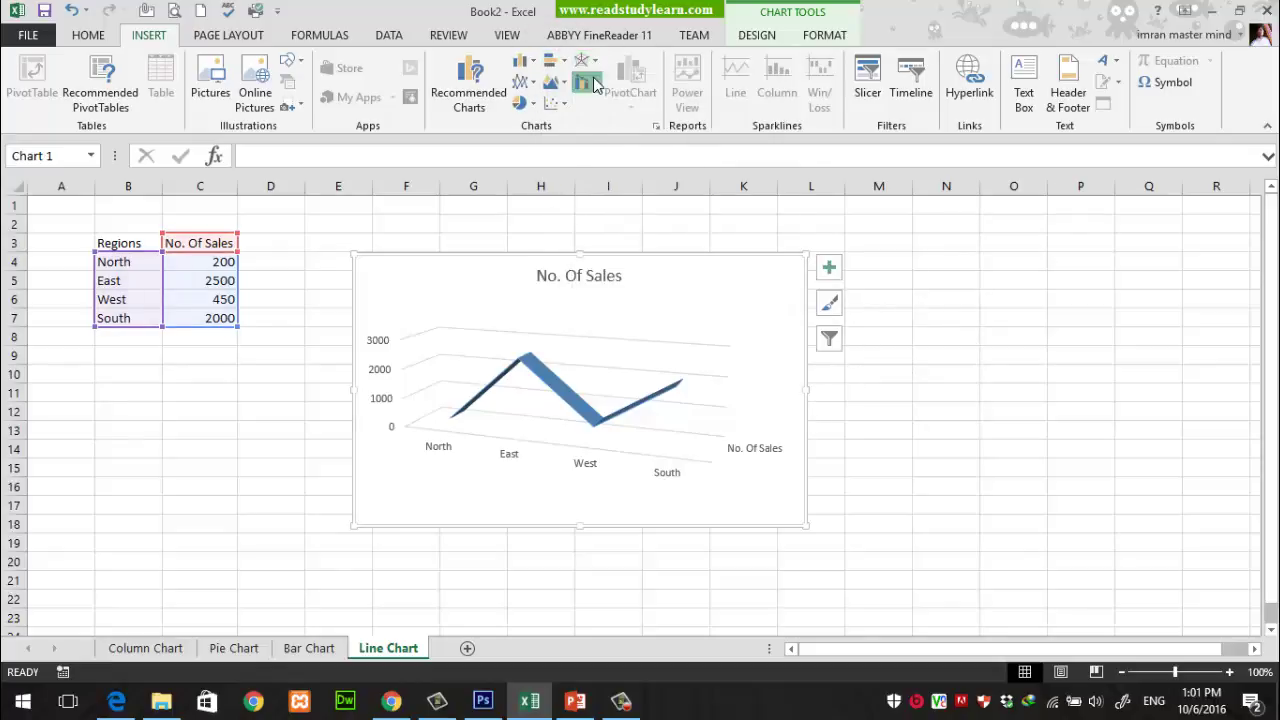
click(590, 82)
click(590, 82)
click(557, 85)
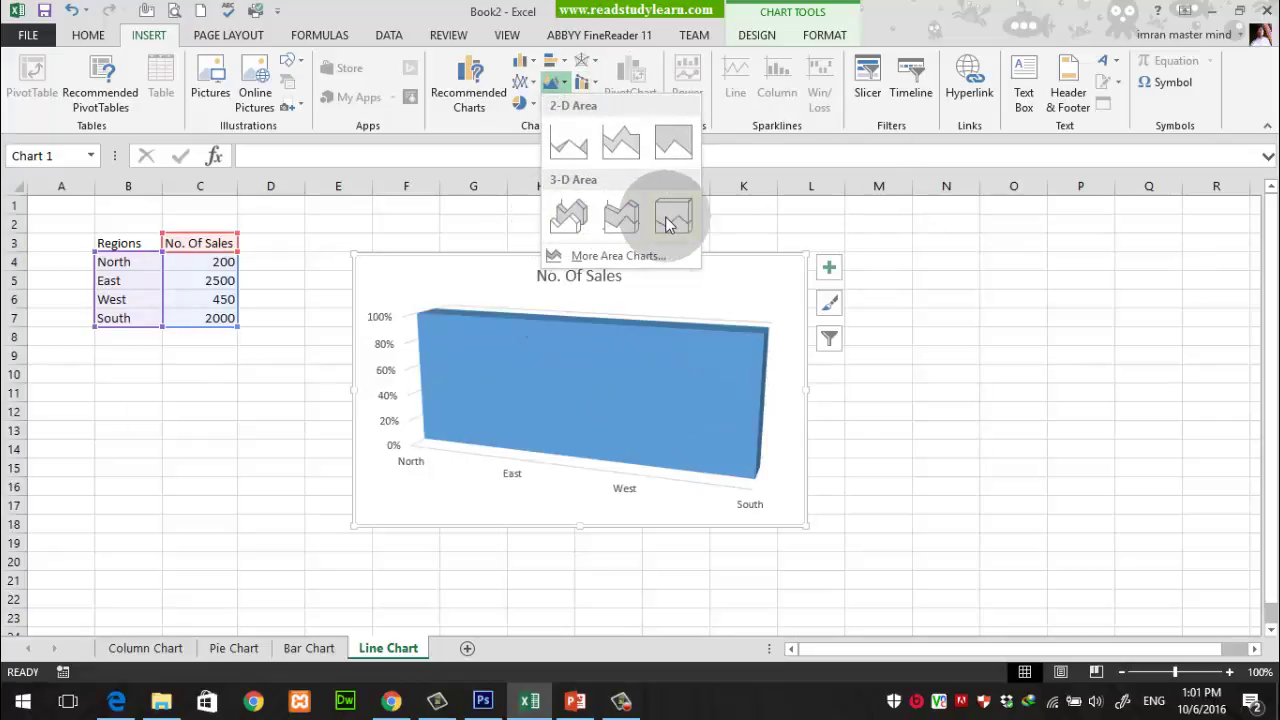
click(229, 467)
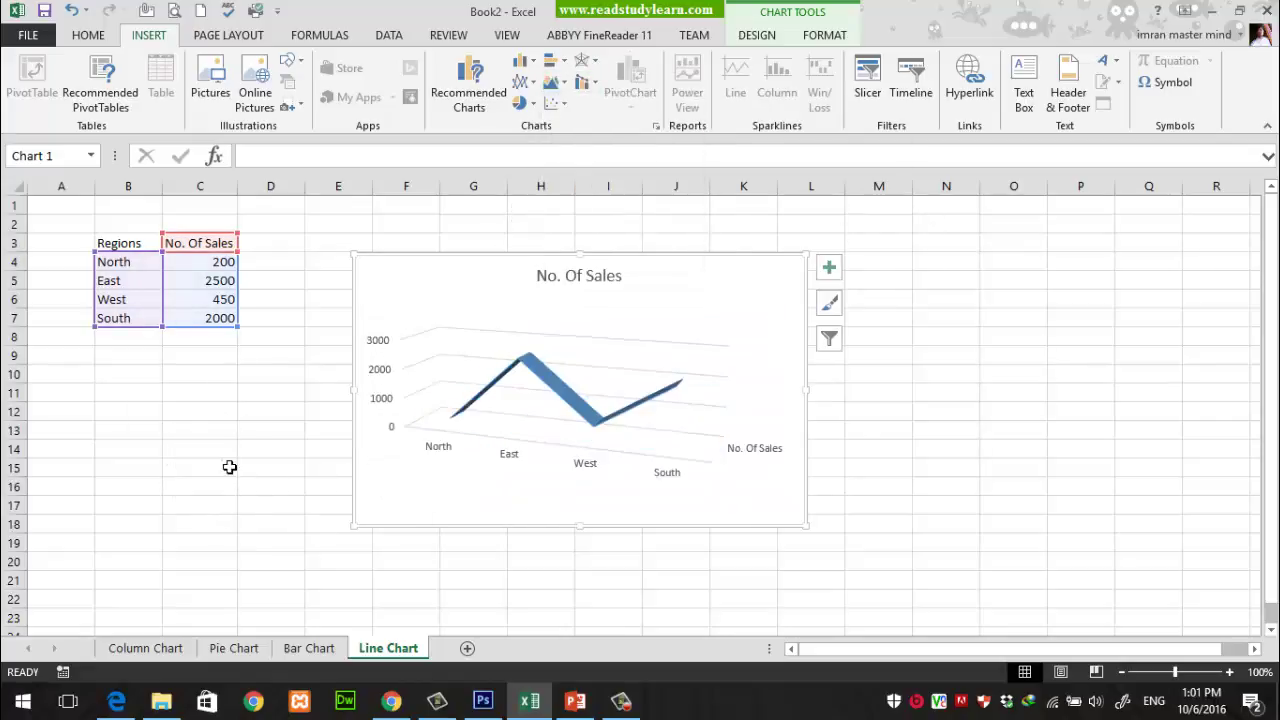
Check the Charts topic slide in PowerPoint, return to Excel, and move the Column Chart sheet's chart to about I8:O22.
click(574, 701)
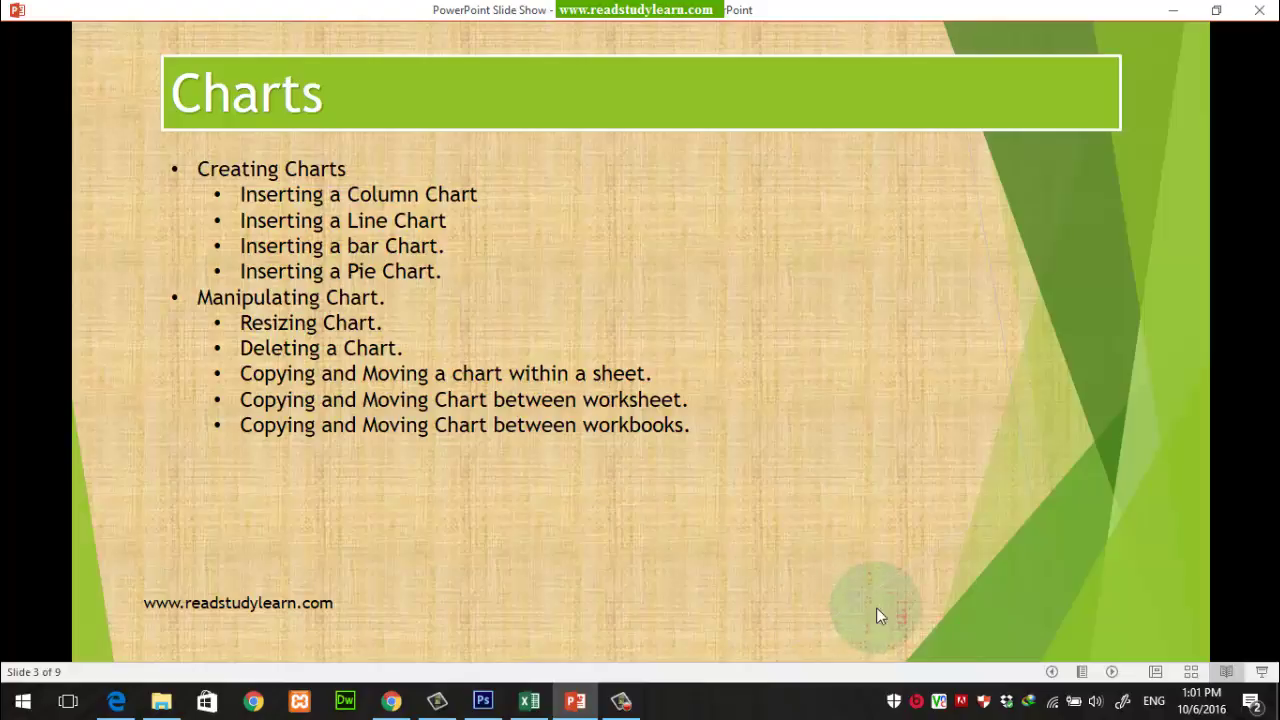
click(530, 701)
click(183, 650)
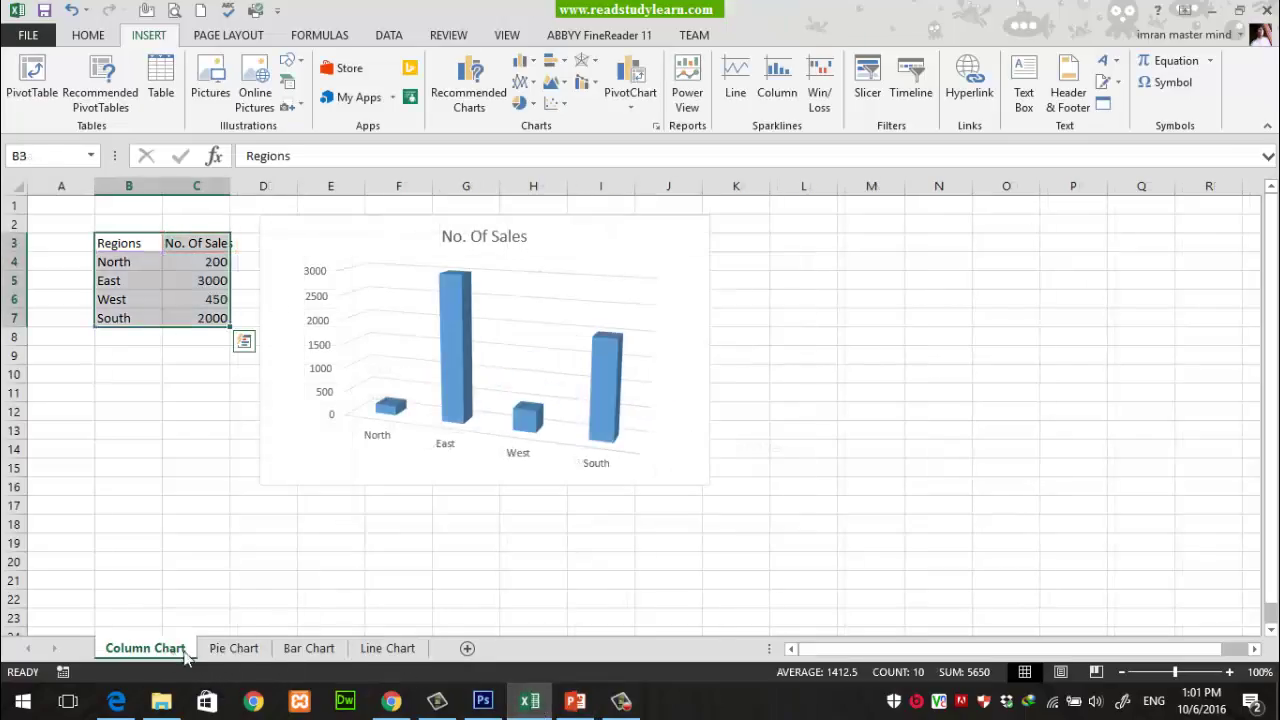
click(705, 290)
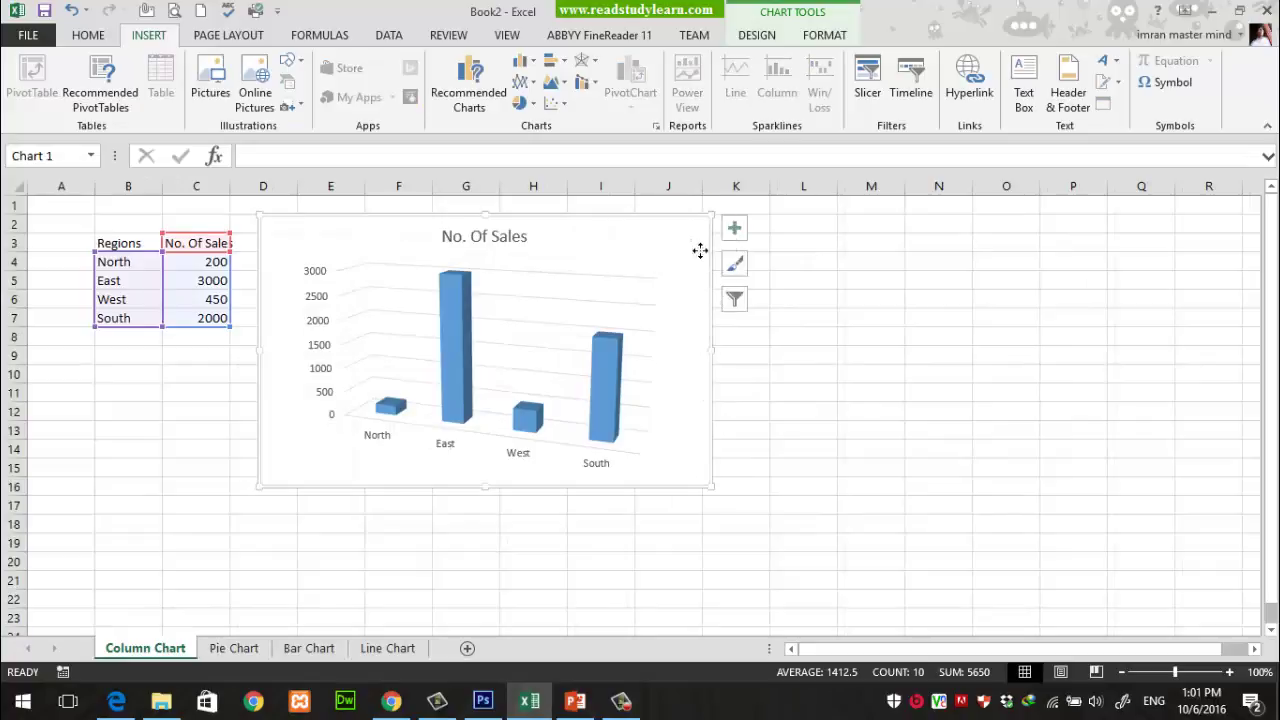
drag(700, 251, 1075, 367)
Fill the range E2:H10 with white and outline it with a Thick Box Border.
drag(330, 222, 552, 380)
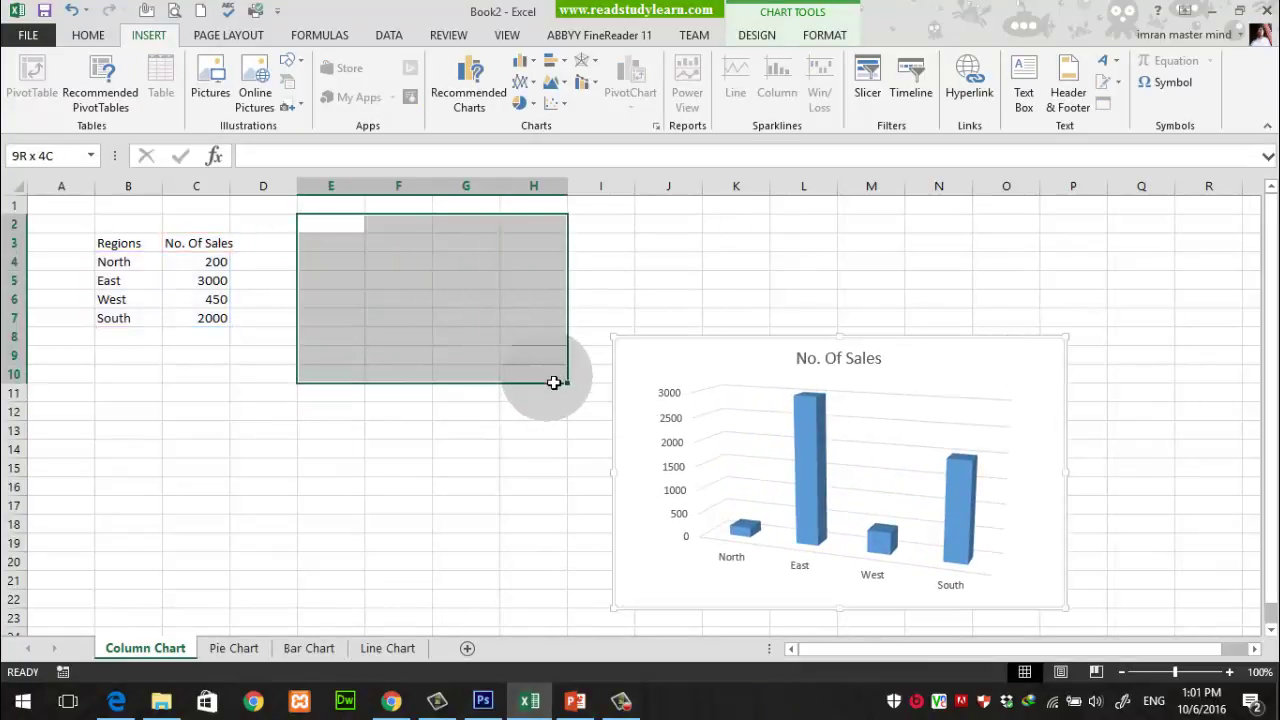
click(88, 35)
click(259, 97)
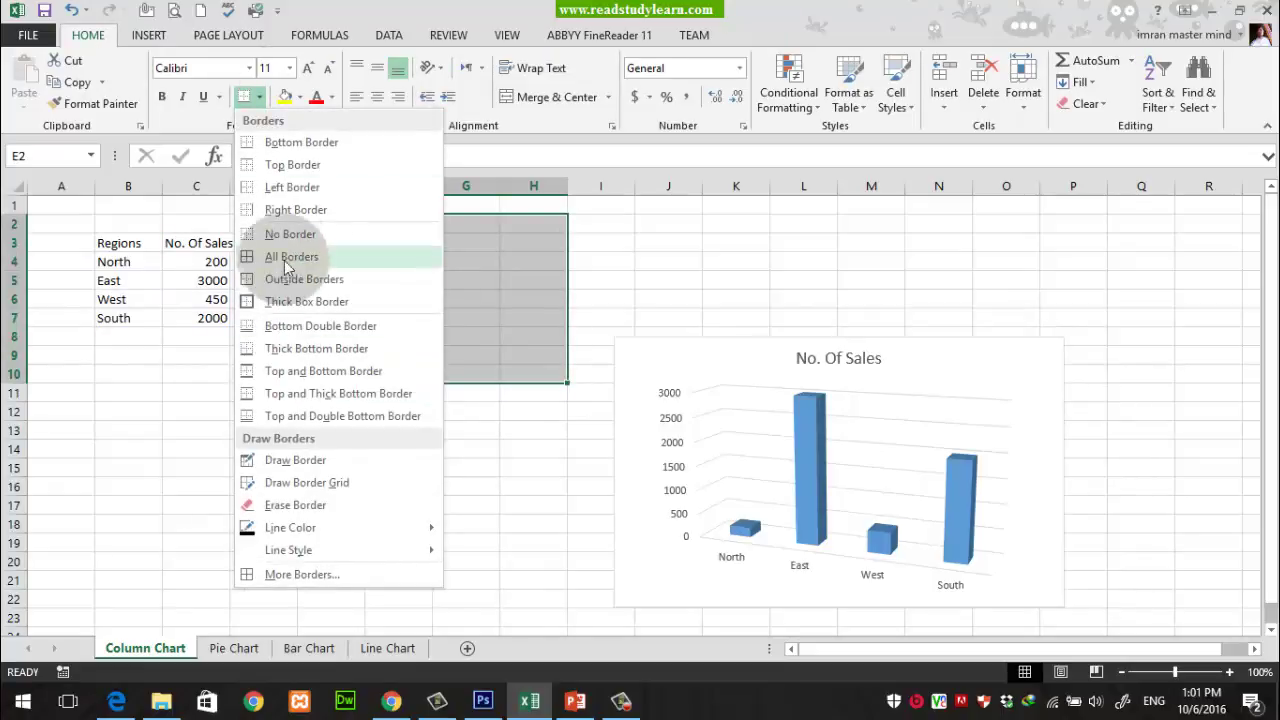
click(298, 236)
click(259, 97)
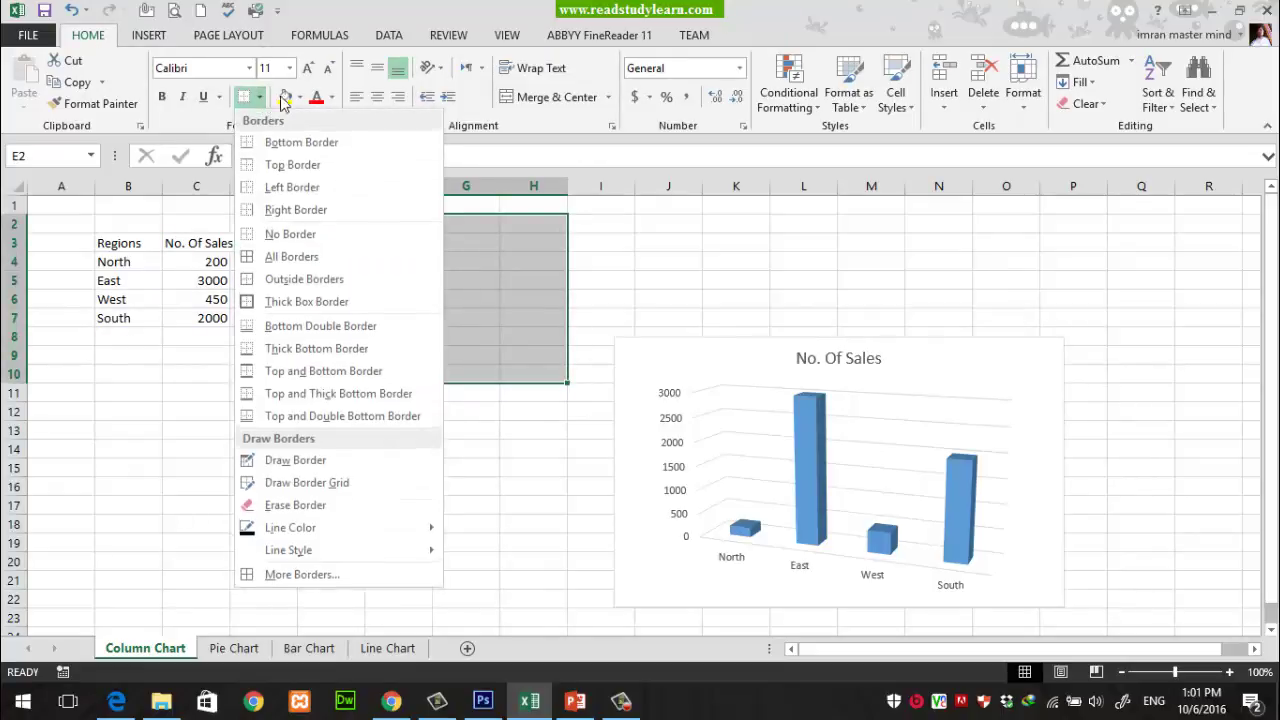
click(259, 97)
click(300, 97)
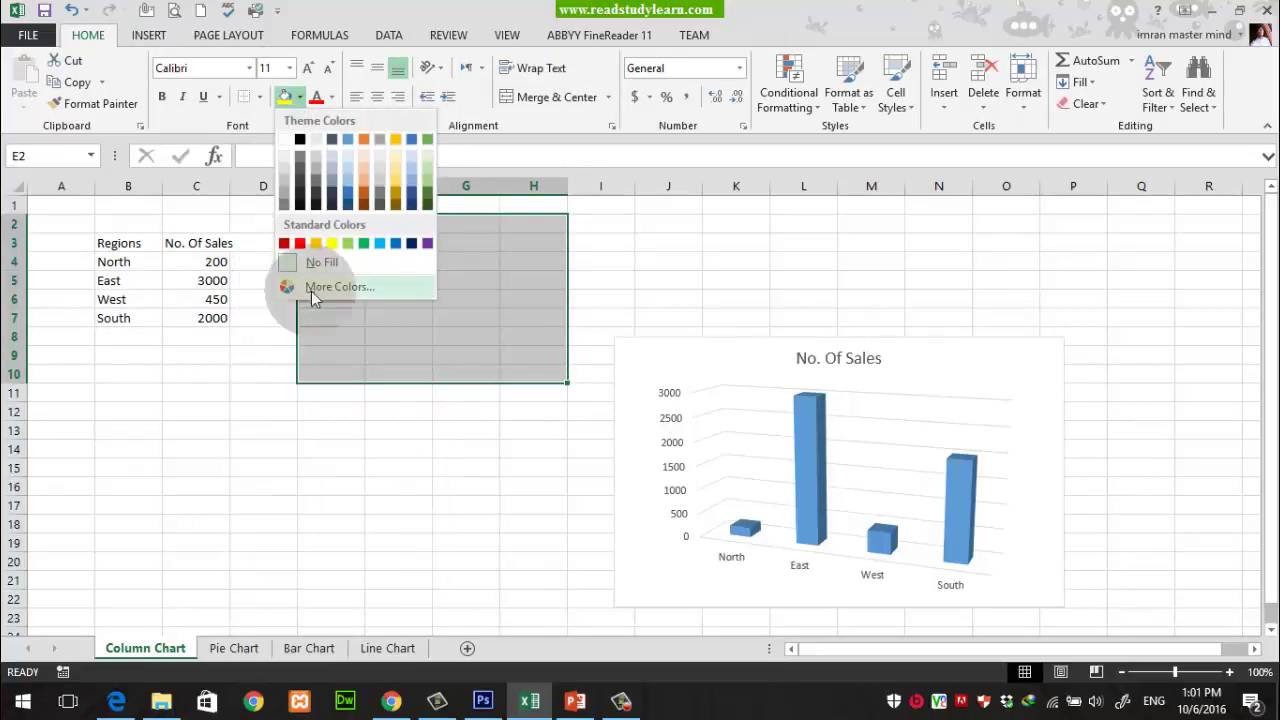
click(291, 138)
click(259, 97)
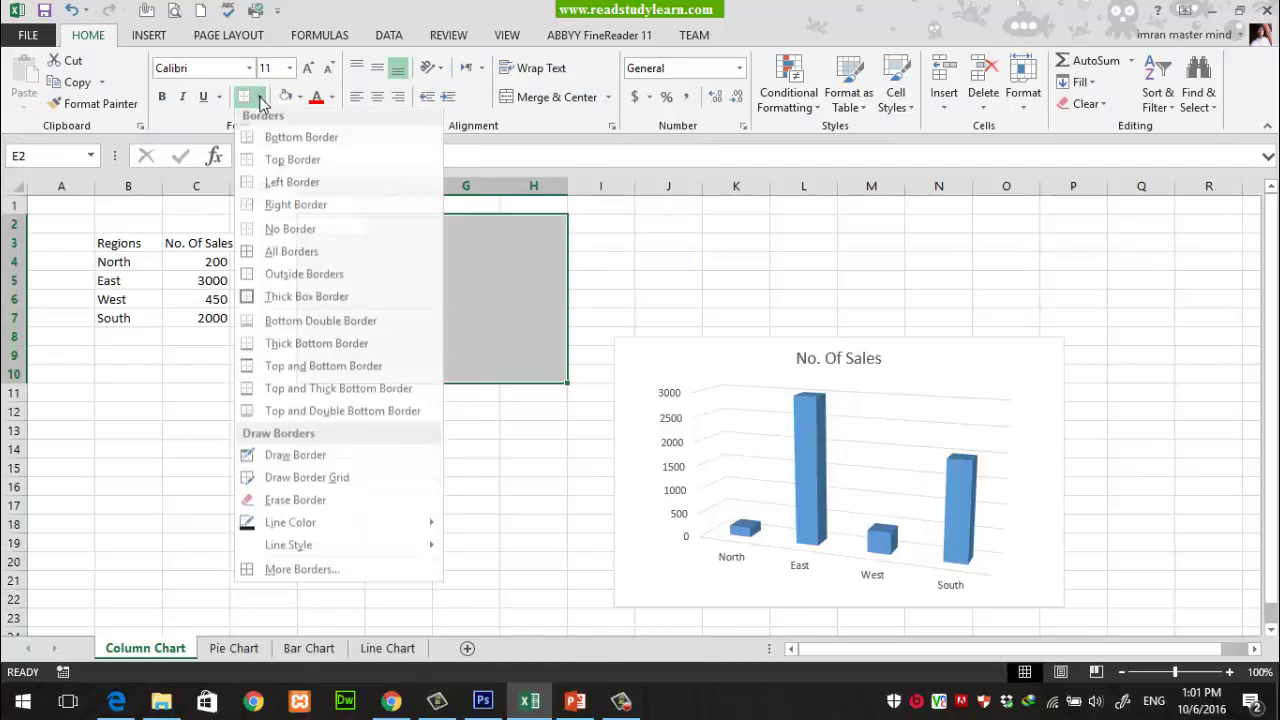
click(284, 298)
click(196, 391)
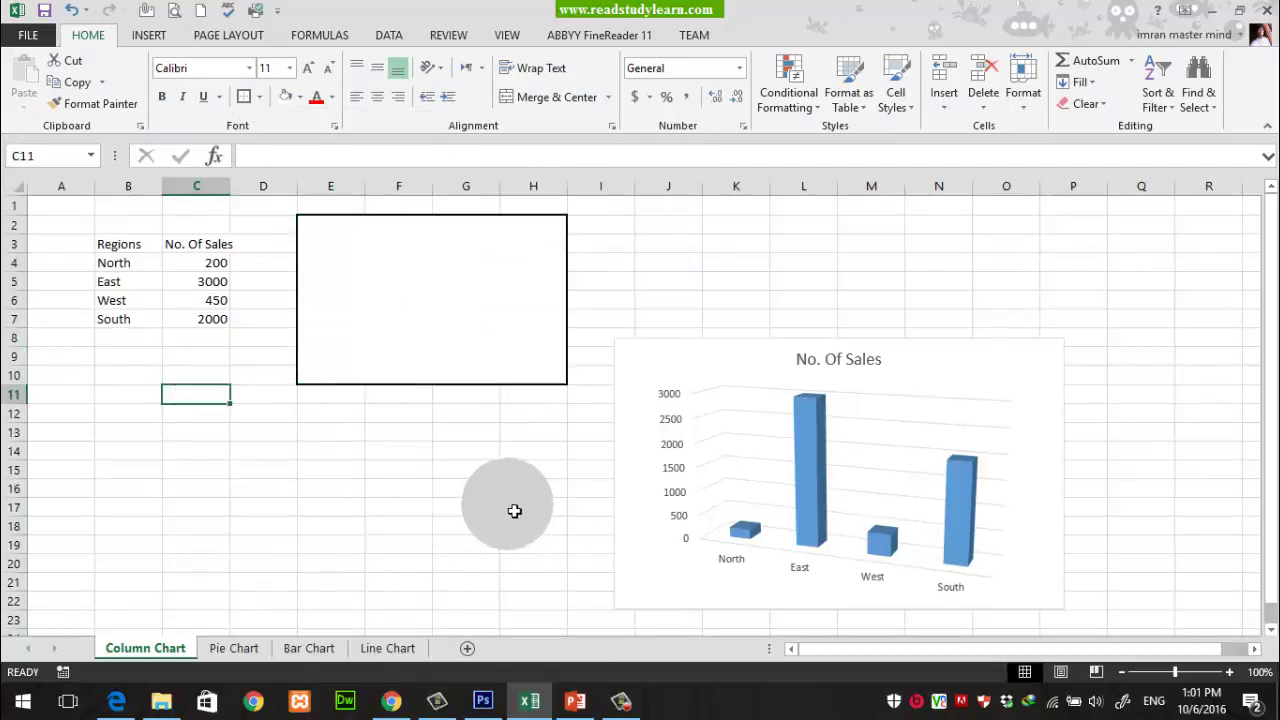
Select the boxed range E2:H10 to examine the area meant for the chart.
click(418, 264)
click(320, 226)
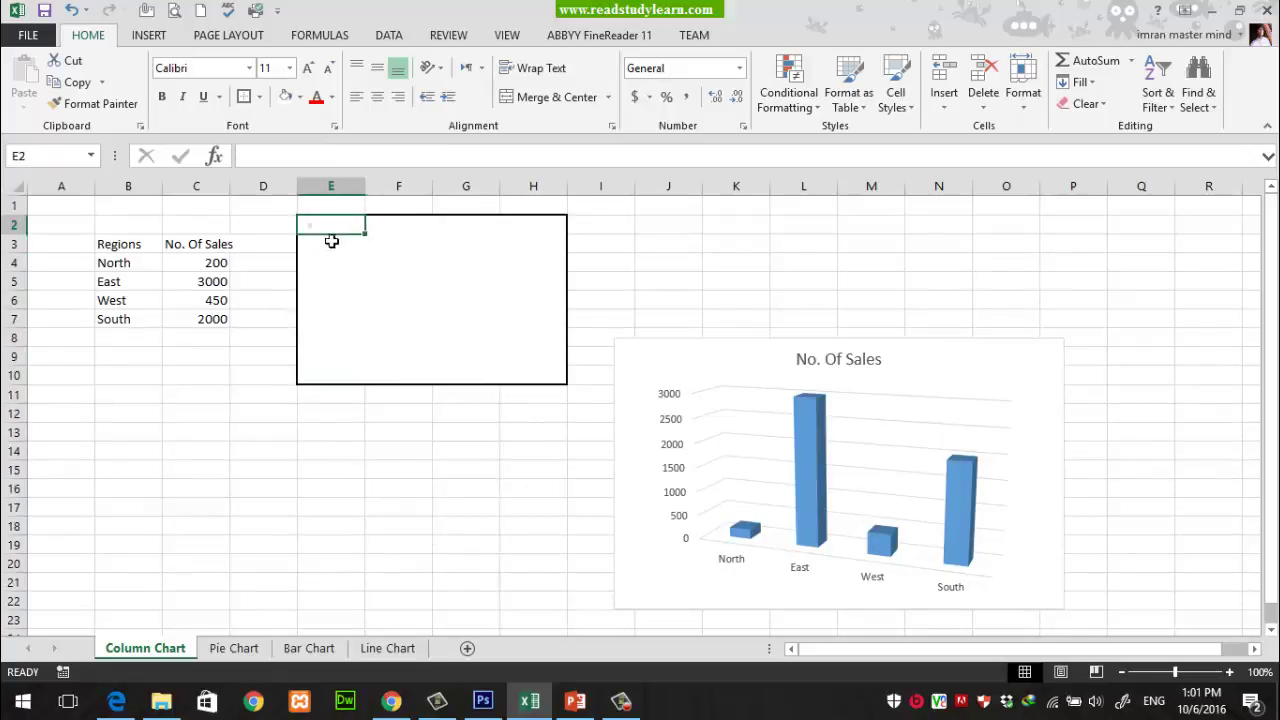
drag(328, 230, 532, 381)
click(520, 448)
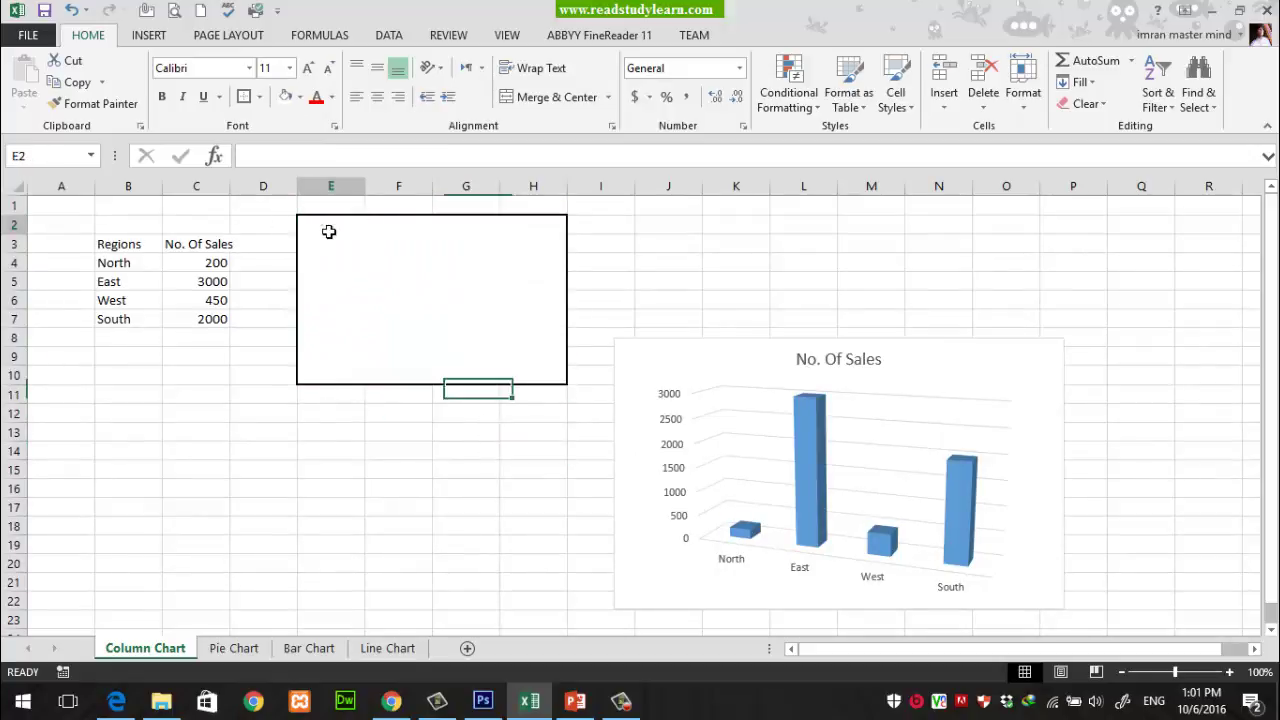
drag(329, 231, 538, 384)
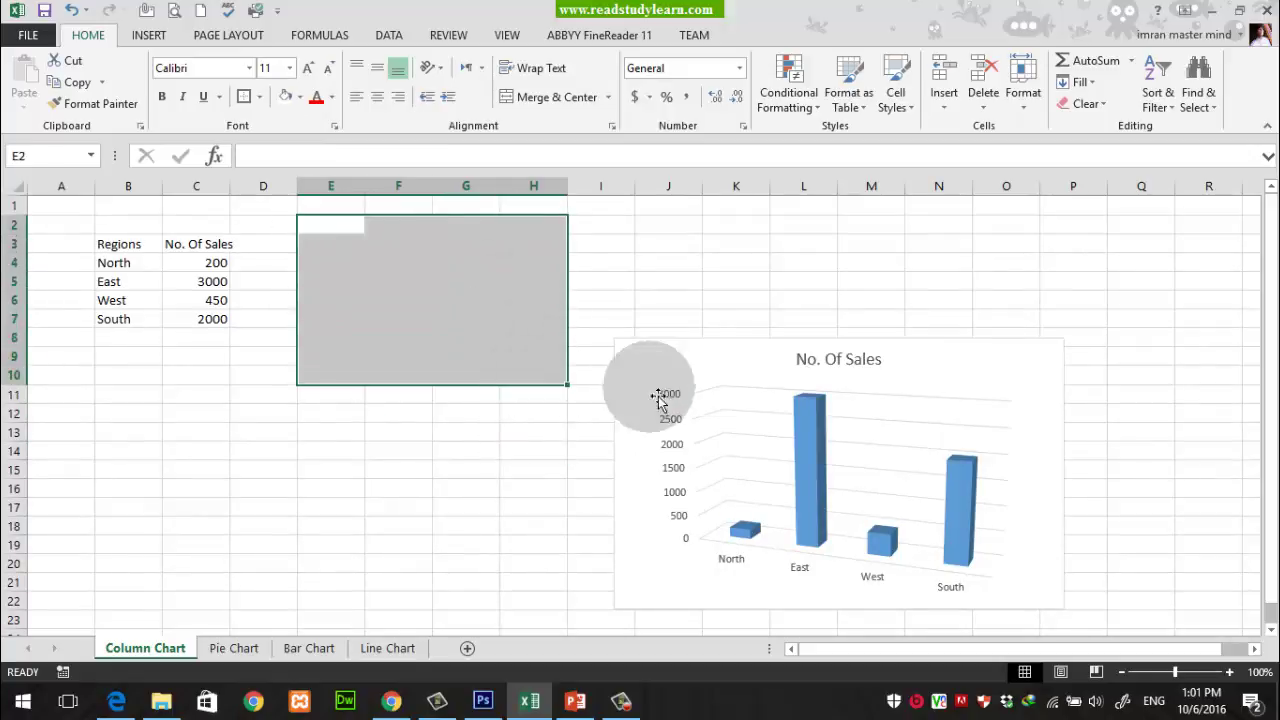
Move the column chart so that its upper-left corner aligns with the upper-left corner of cell E2.
drag(694, 362, 369, 231)
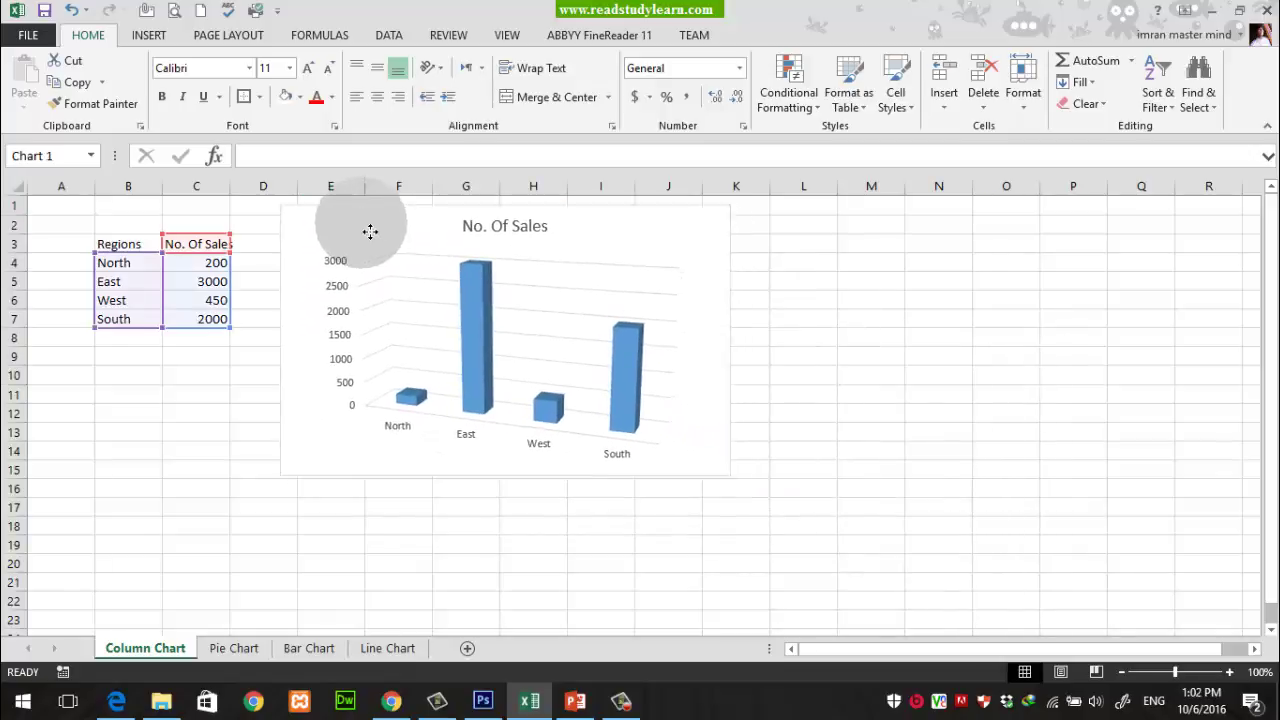
mouse_move(680, 220)
mouse_down()
mouse_move(870, 307)
mouse_move(920, 263)
mouse_up()
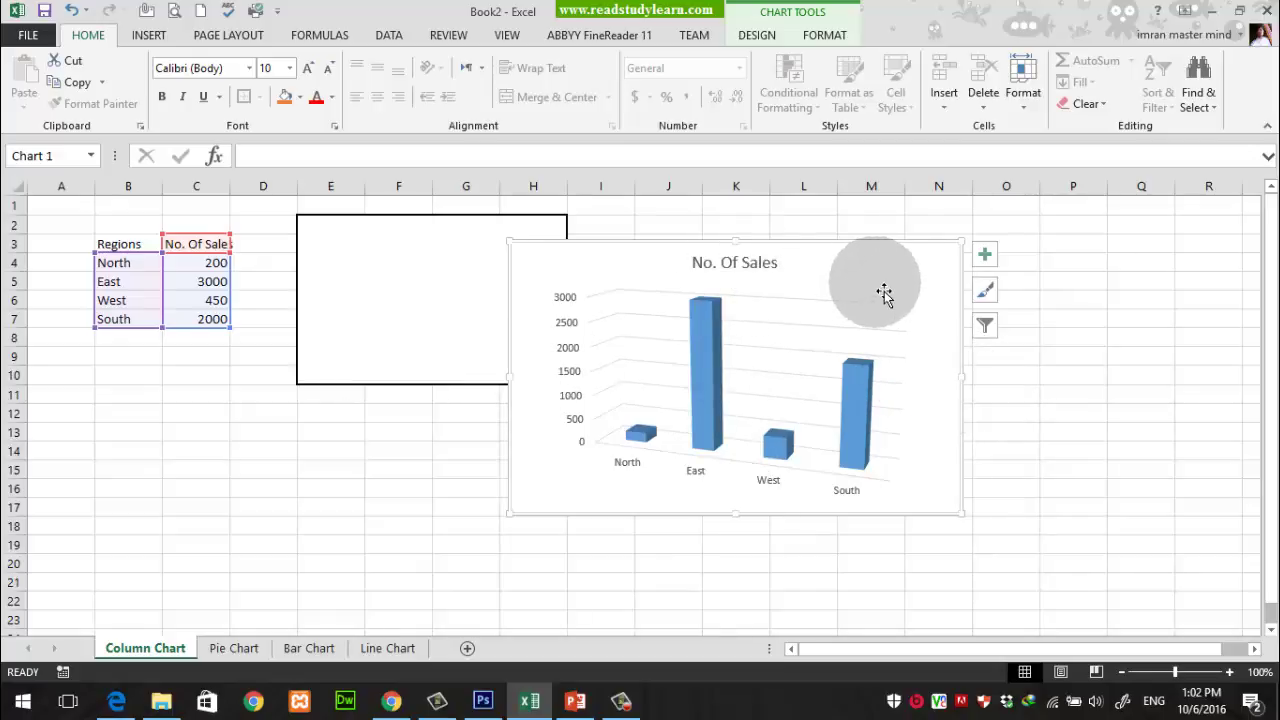
drag(878, 275, 856, 270)
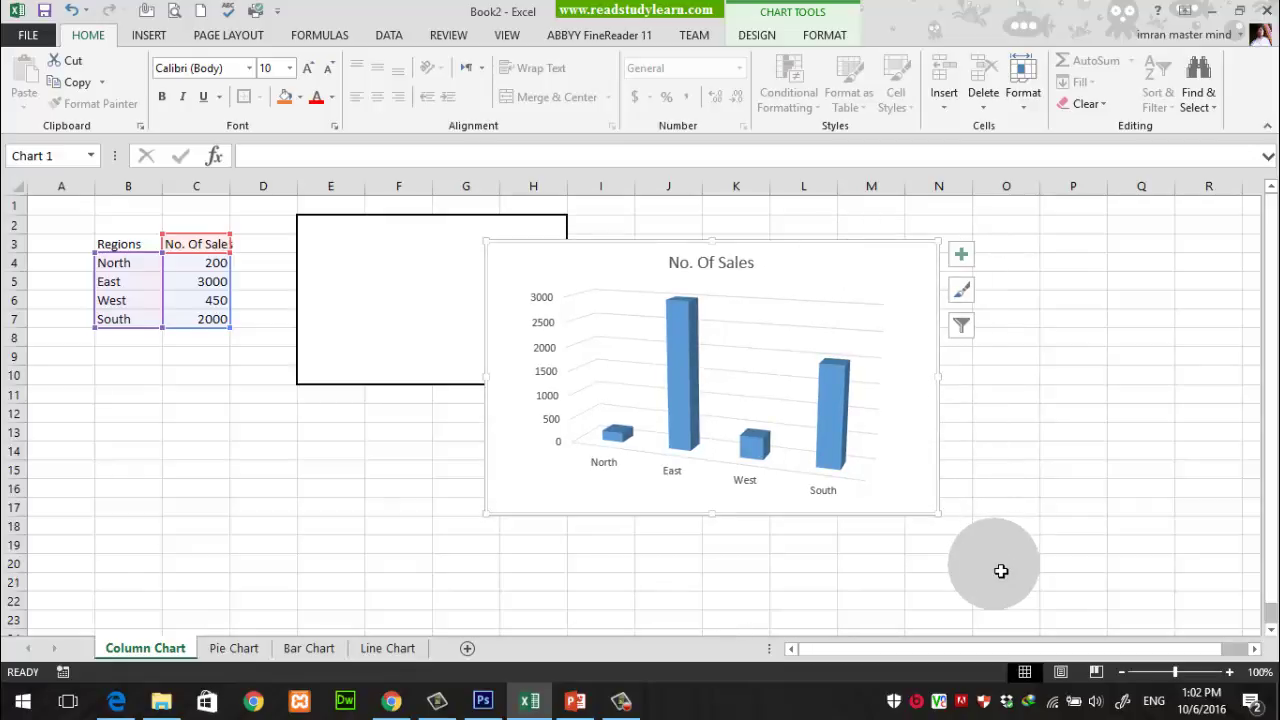
drag(900, 278, 714, 253)
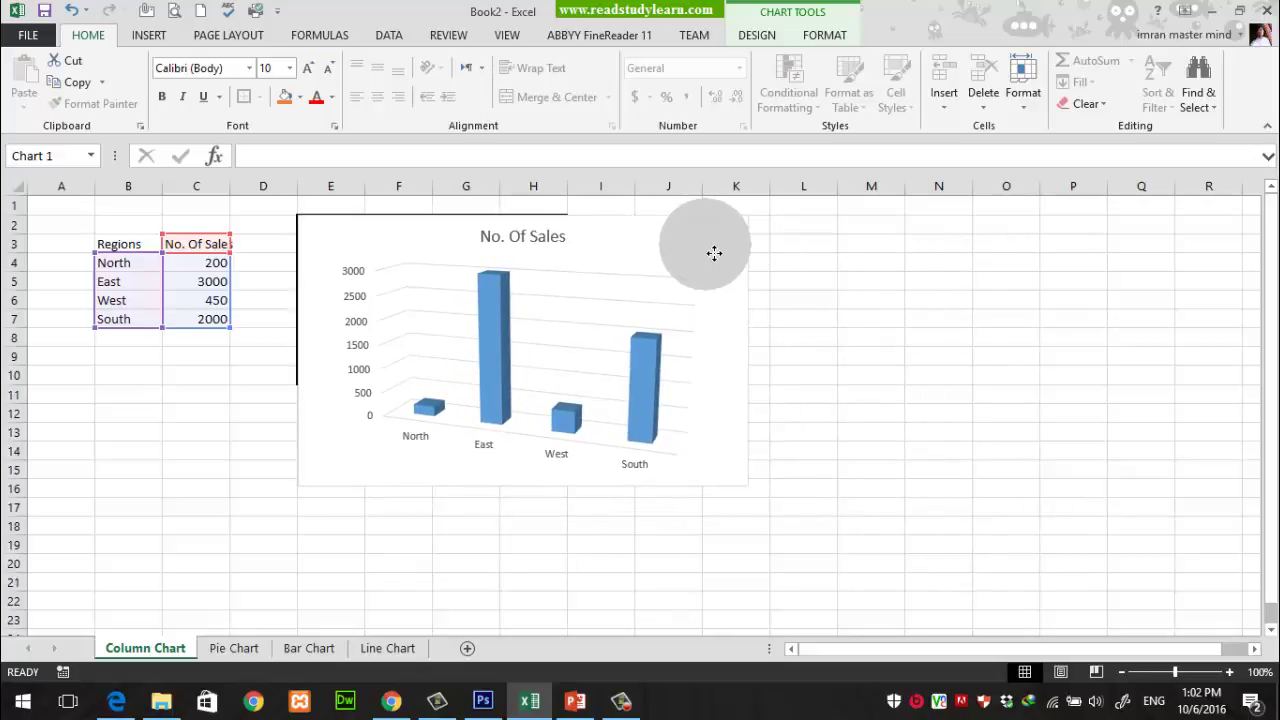
drag(714, 253, 716, 258)
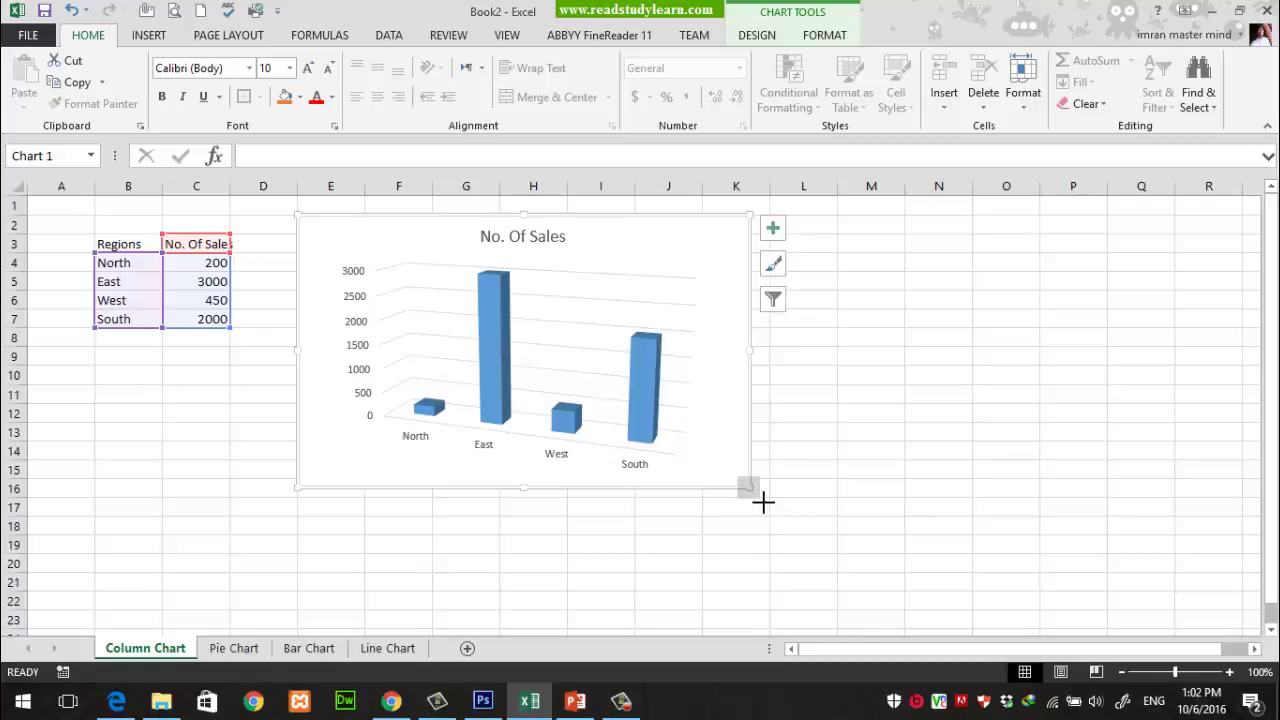
Resize the column chart from its lower-right corner and bottom edge so it fills the boxed range E2:H10.
click(763, 502)
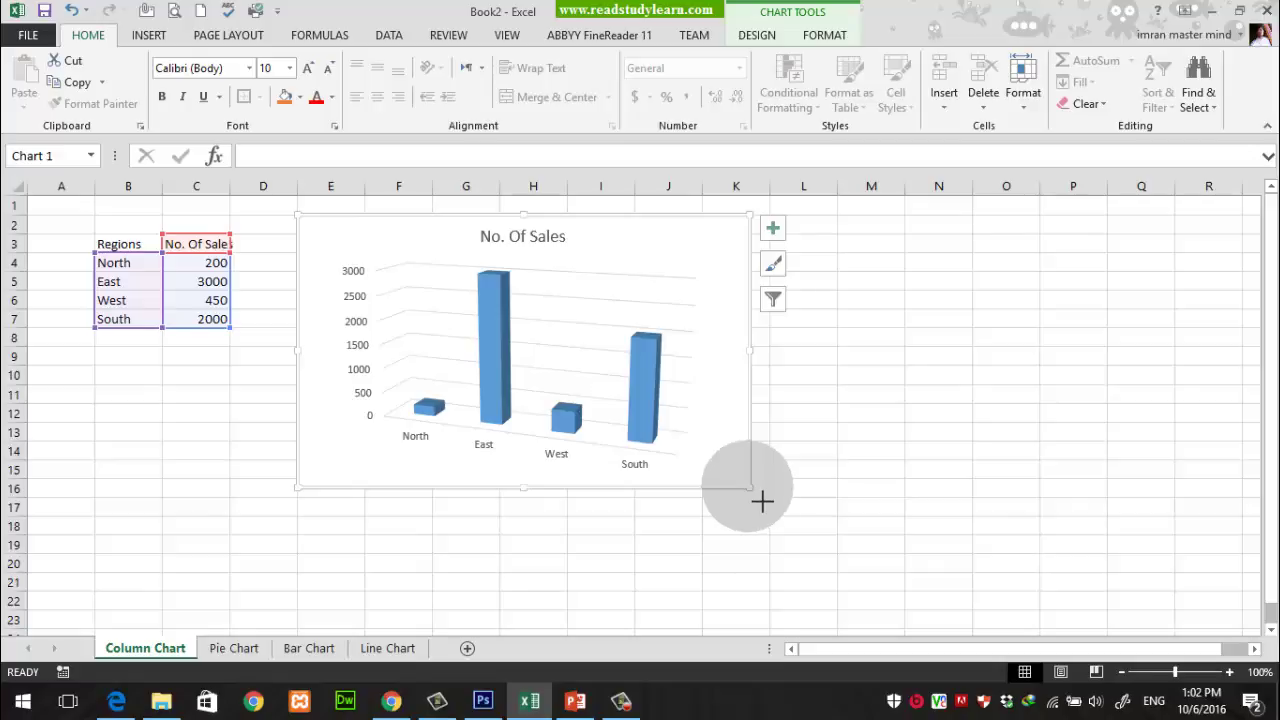
drag(762, 501, 572, 389)
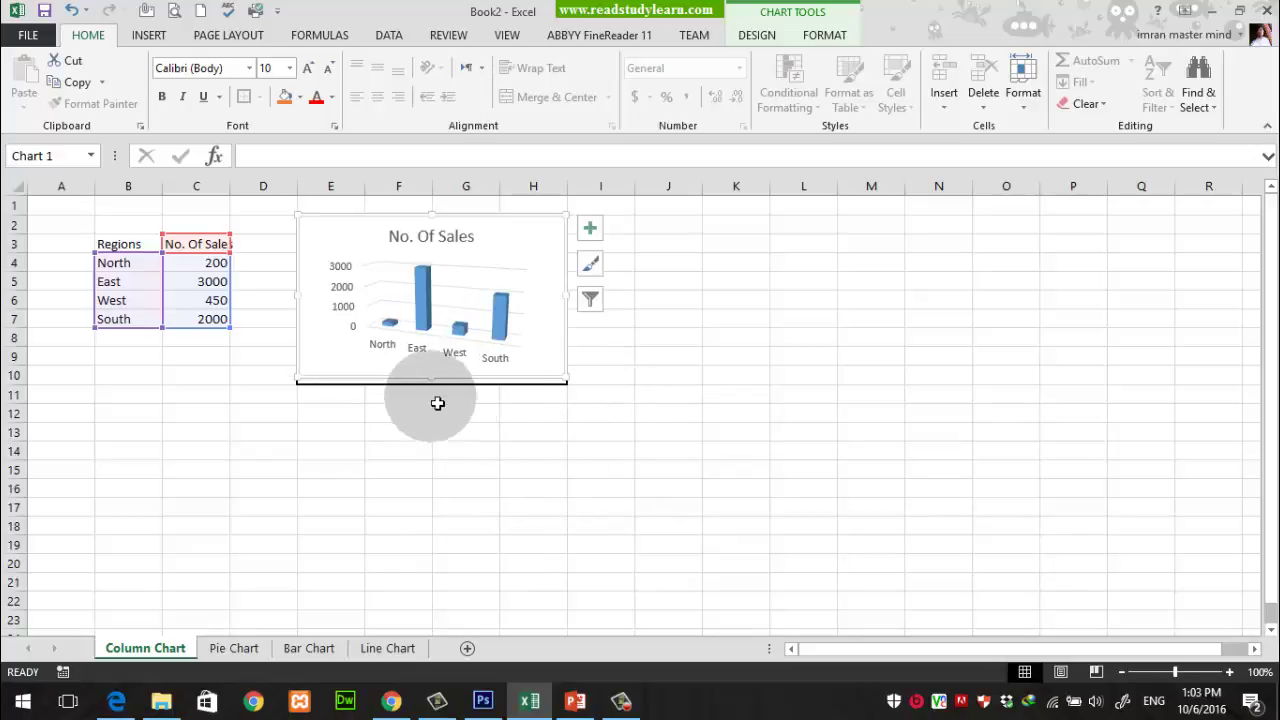
drag(432, 380, 436, 394)
click(669, 432)
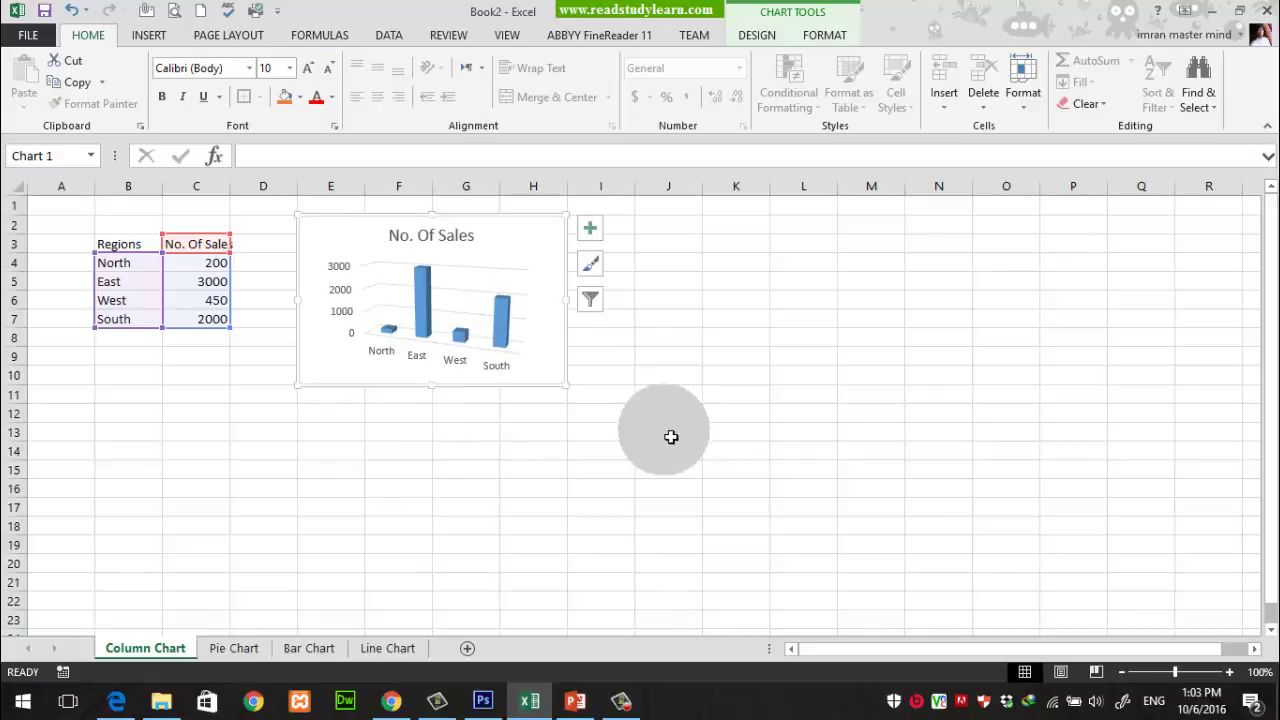
On the Pie Chart sheet, shrink the doughnut chart from its lower-right corner so it ends in cell H9.
click(788, 347)
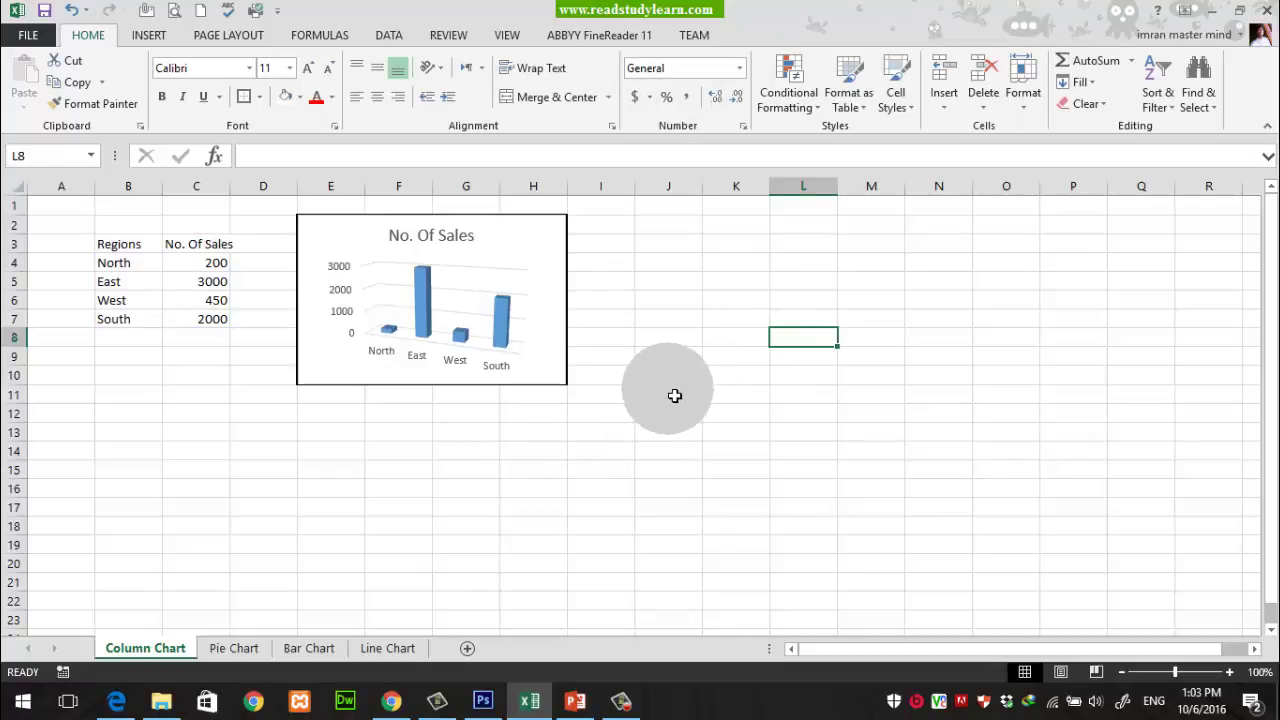
click(235, 648)
click(662, 358)
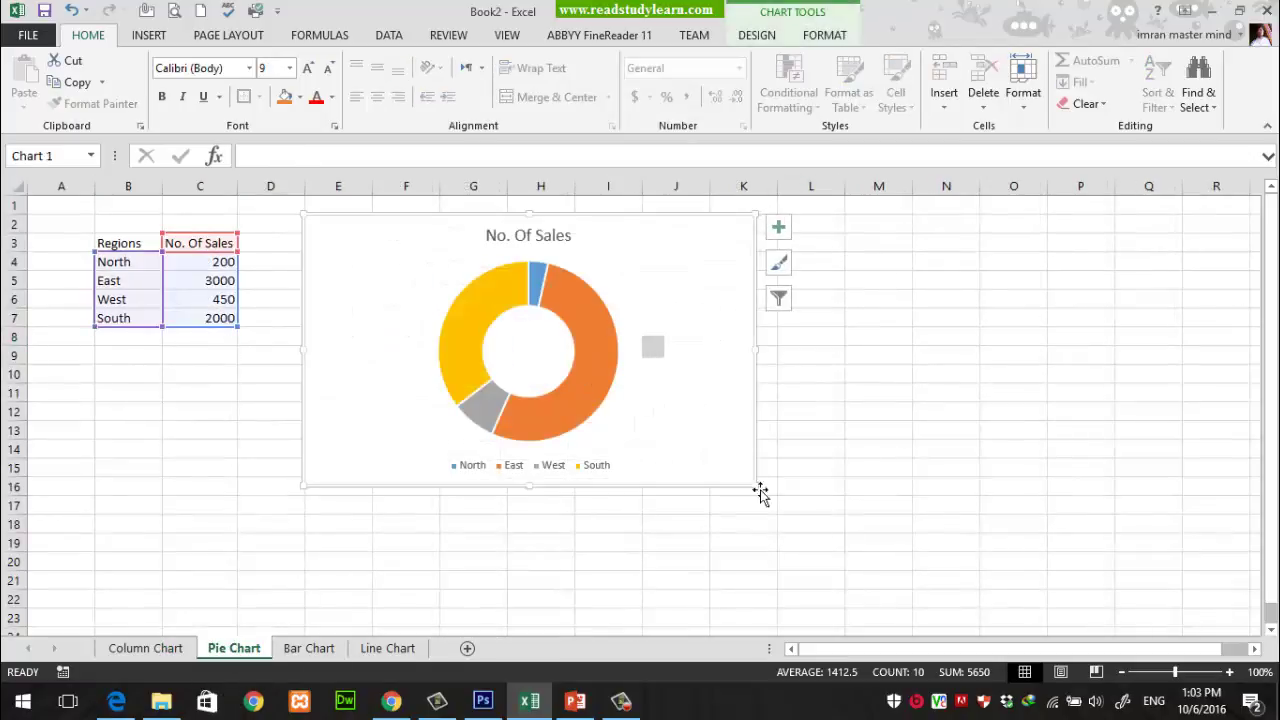
drag(757, 487, 549, 360)
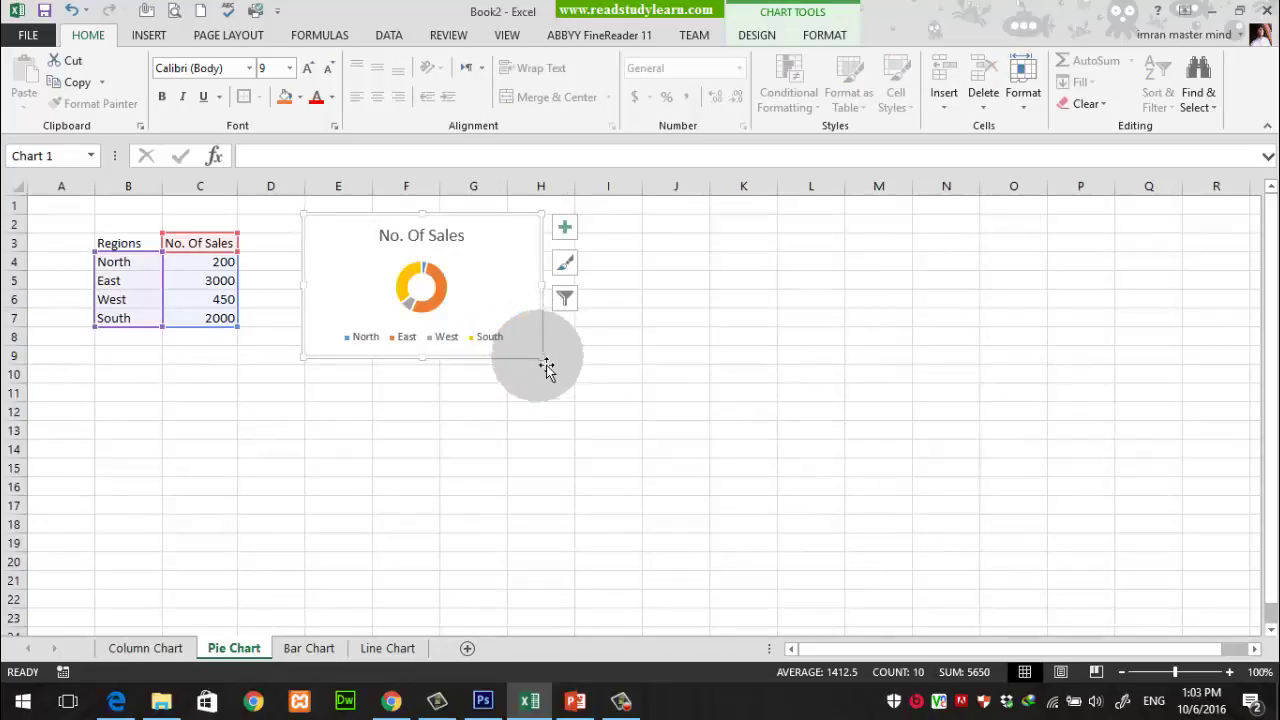
Look over the bar chart on the Bar Chart sheet and the column chart on the Column Chart sheet.
click(309, 648)
click(716, 350)
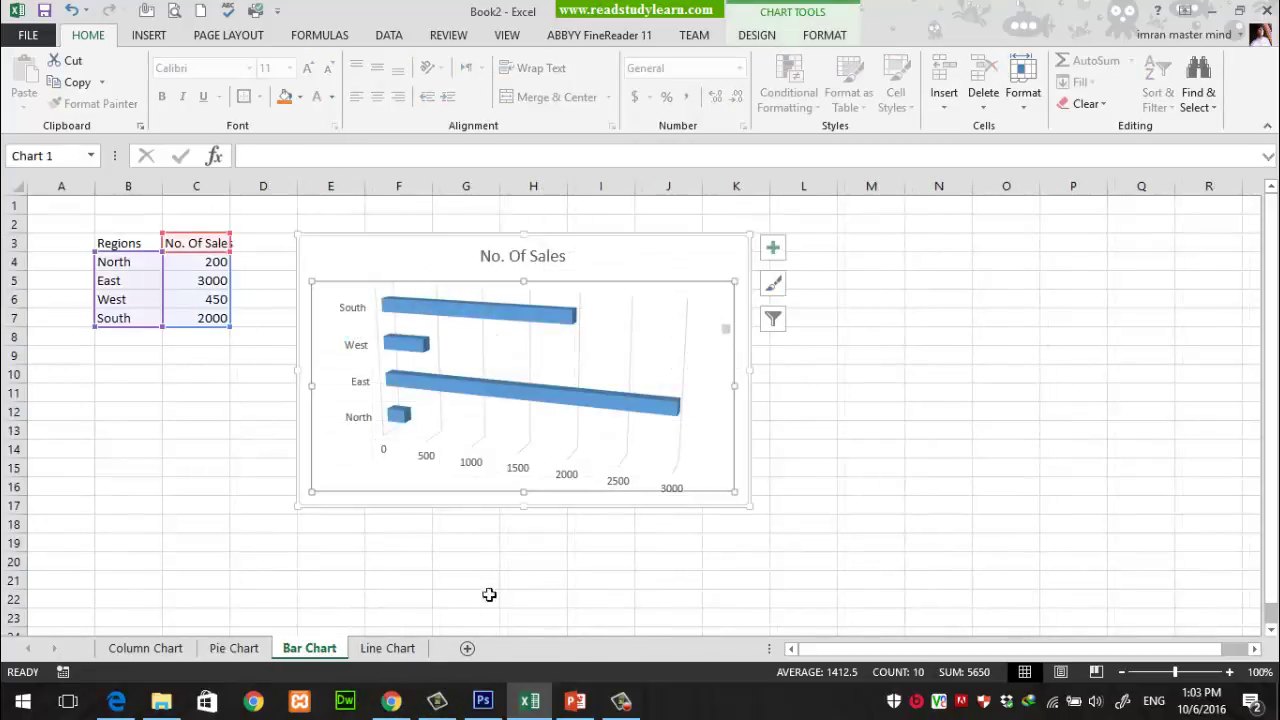
click(145, 648)
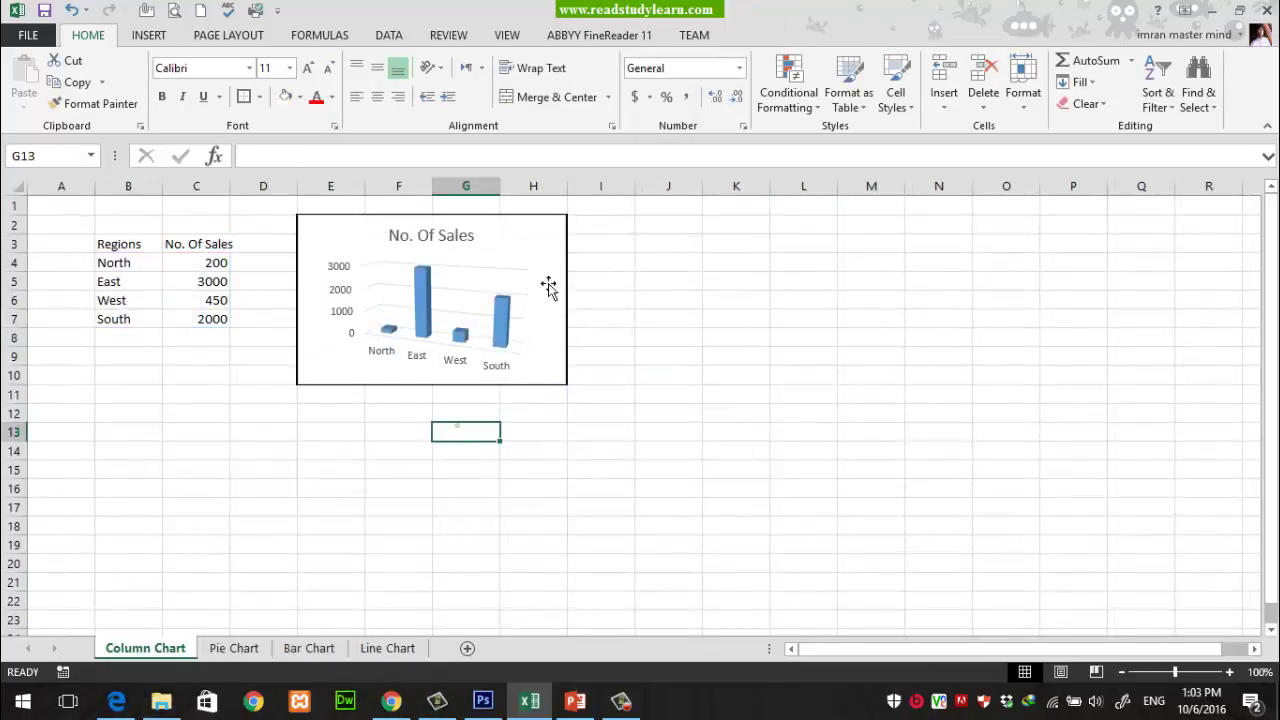
click(564, 229)
click(540, 325)
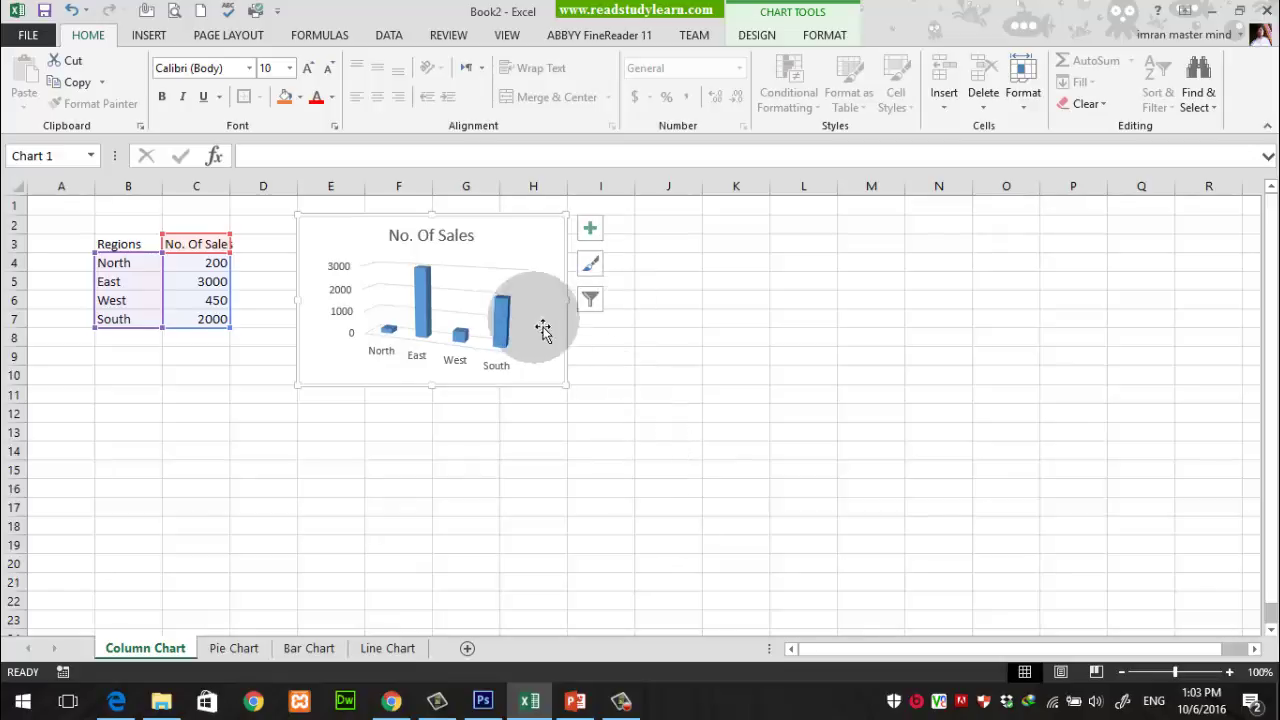
click(638, 394)
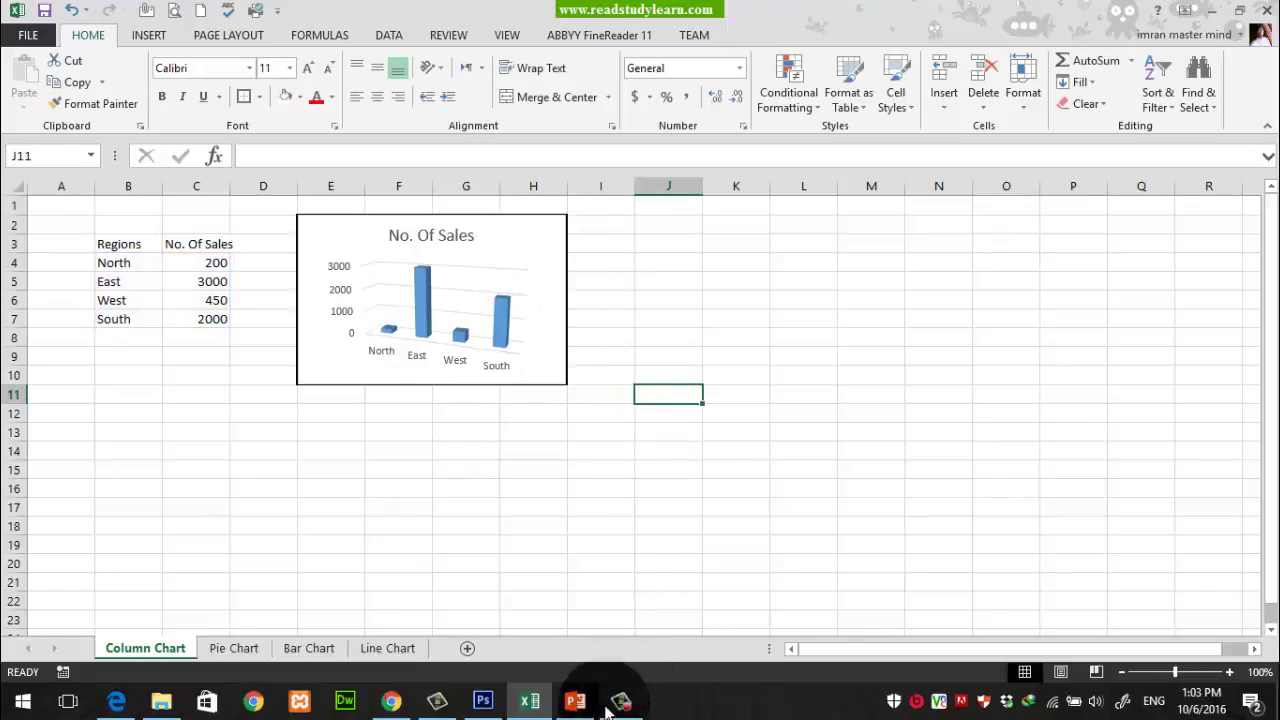
Check the Charts outline slide in PowerPoint, and delete the column chart from the Column Chart sheet in Excel.
click(586, 706)
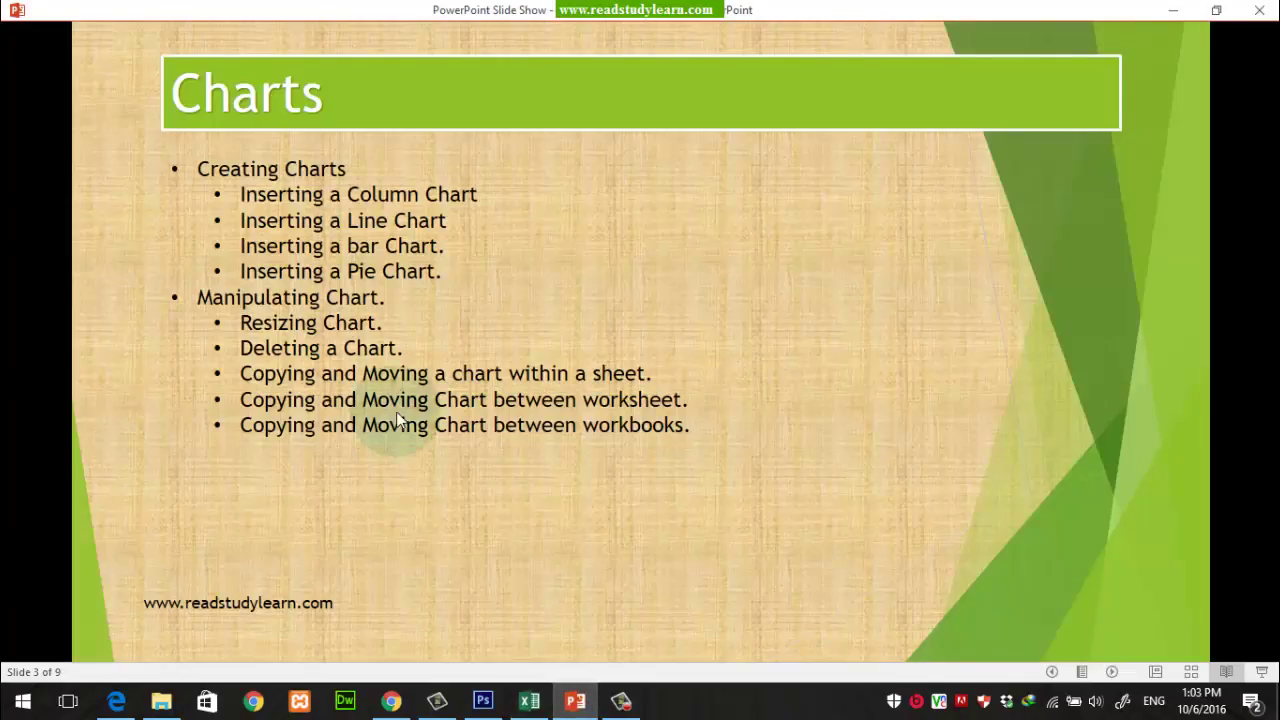
click(576, 703)
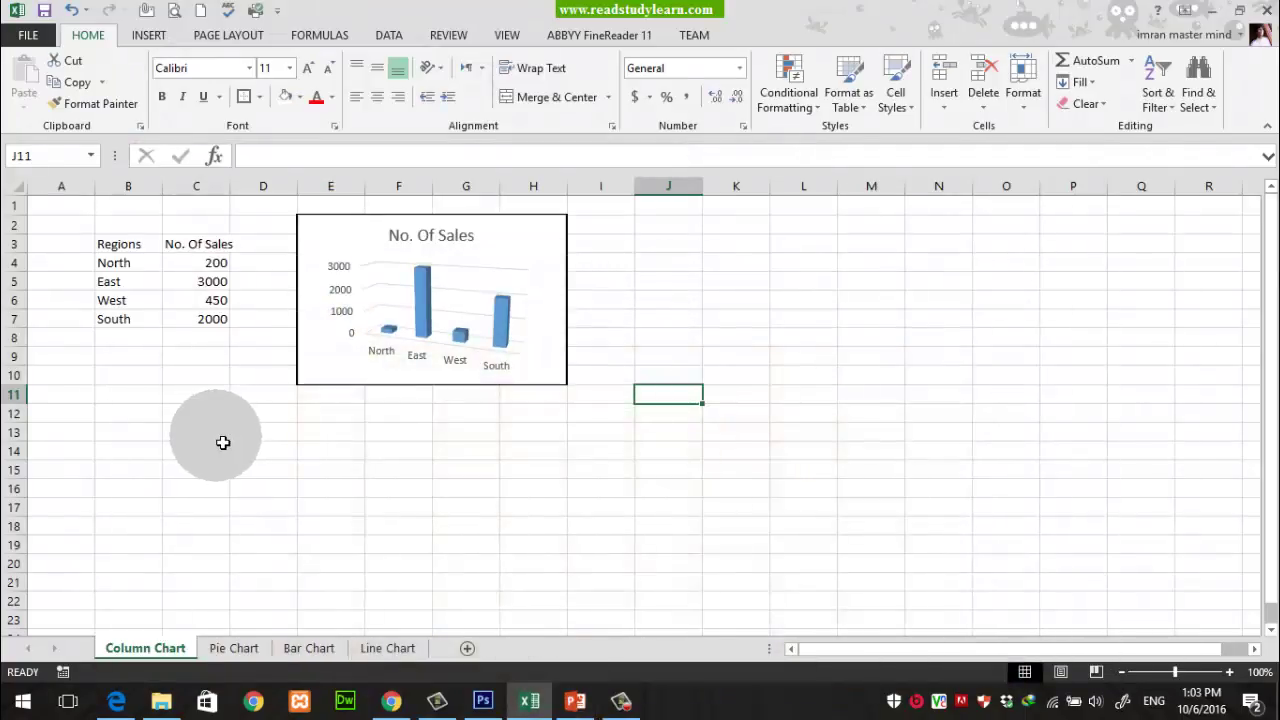
click(565, 242)
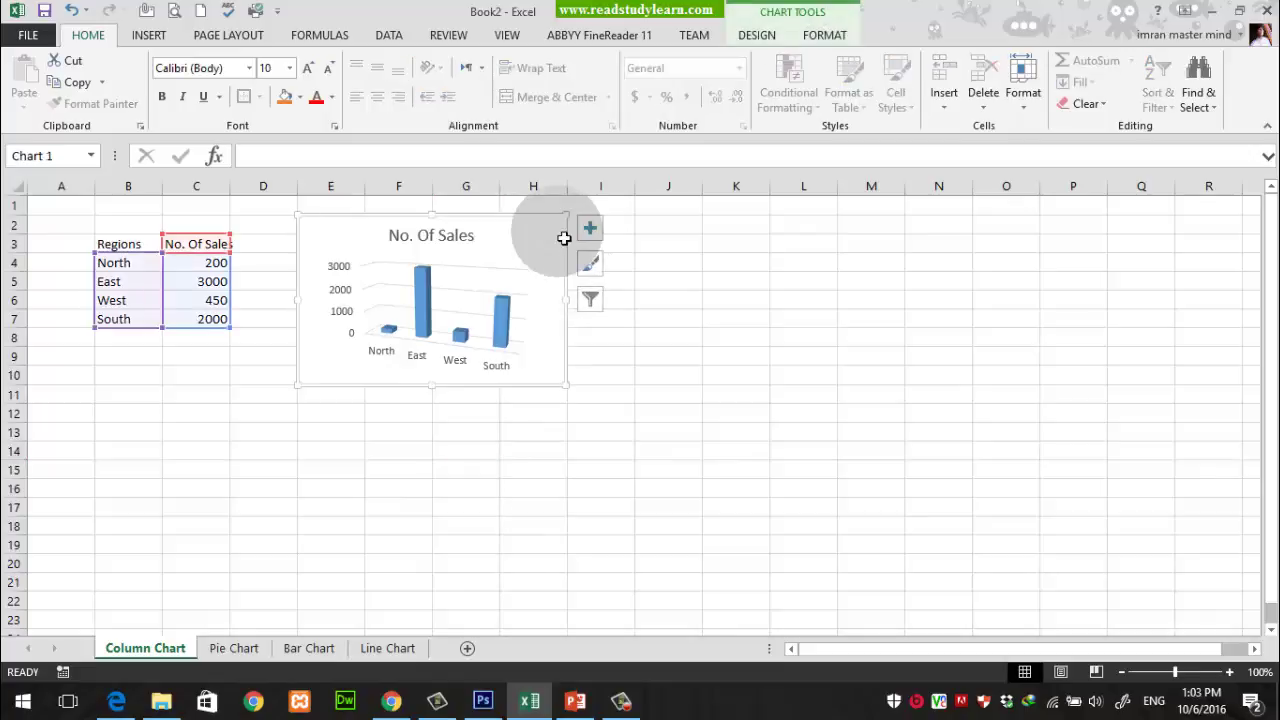
key(Delete)
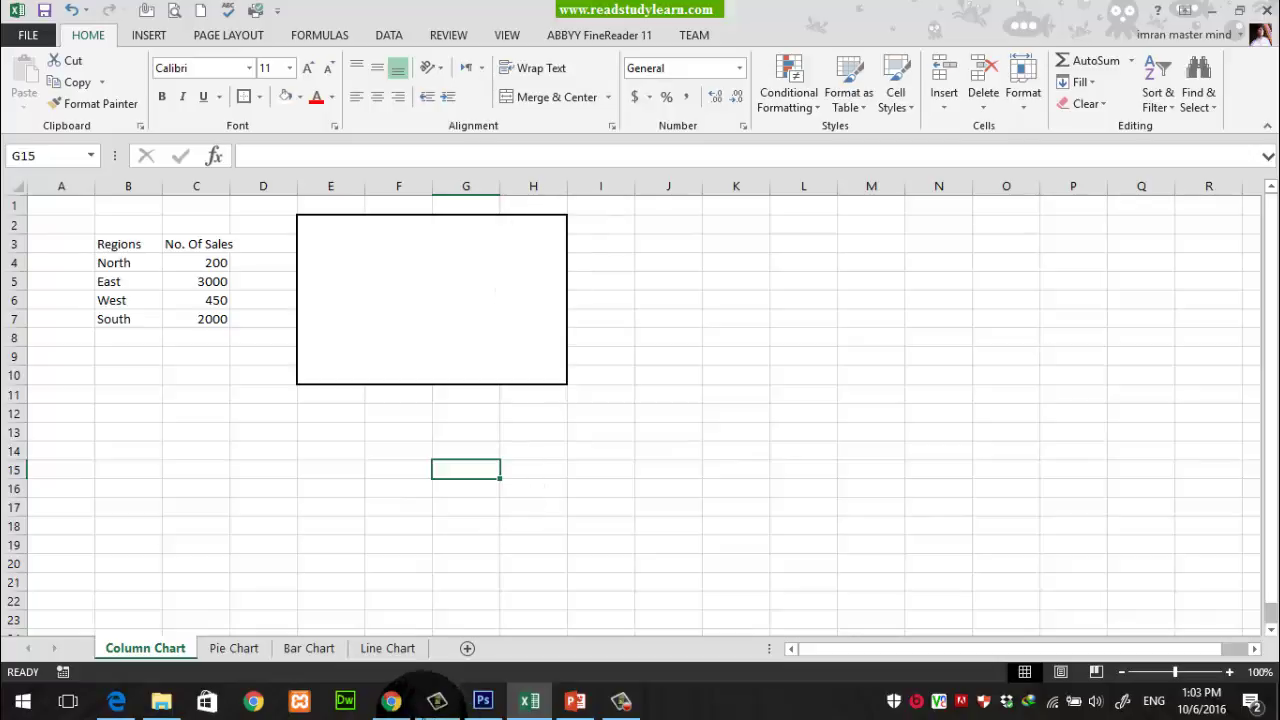
Check the Charts slide in PowerPoint, and on Excel's Bar Chart sheet move the bar chart up to row 2 and shrink it to end in J14.
click(577, 703)
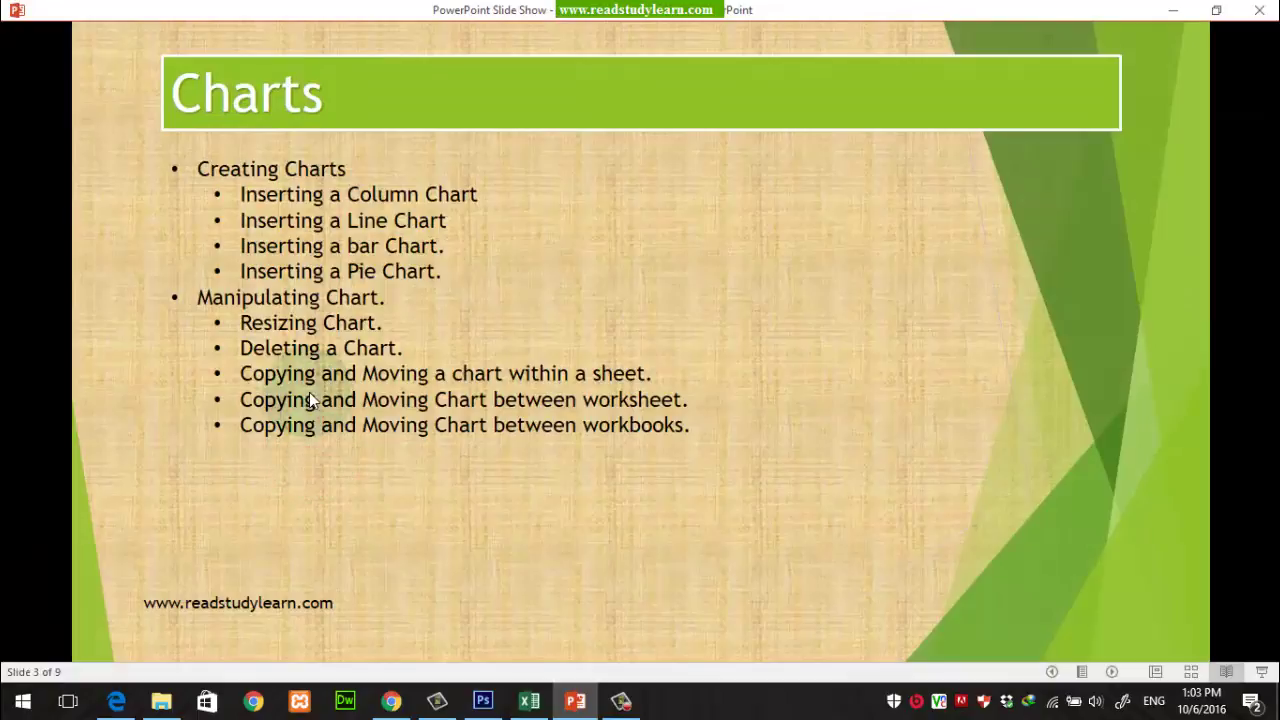
click(529, 703)
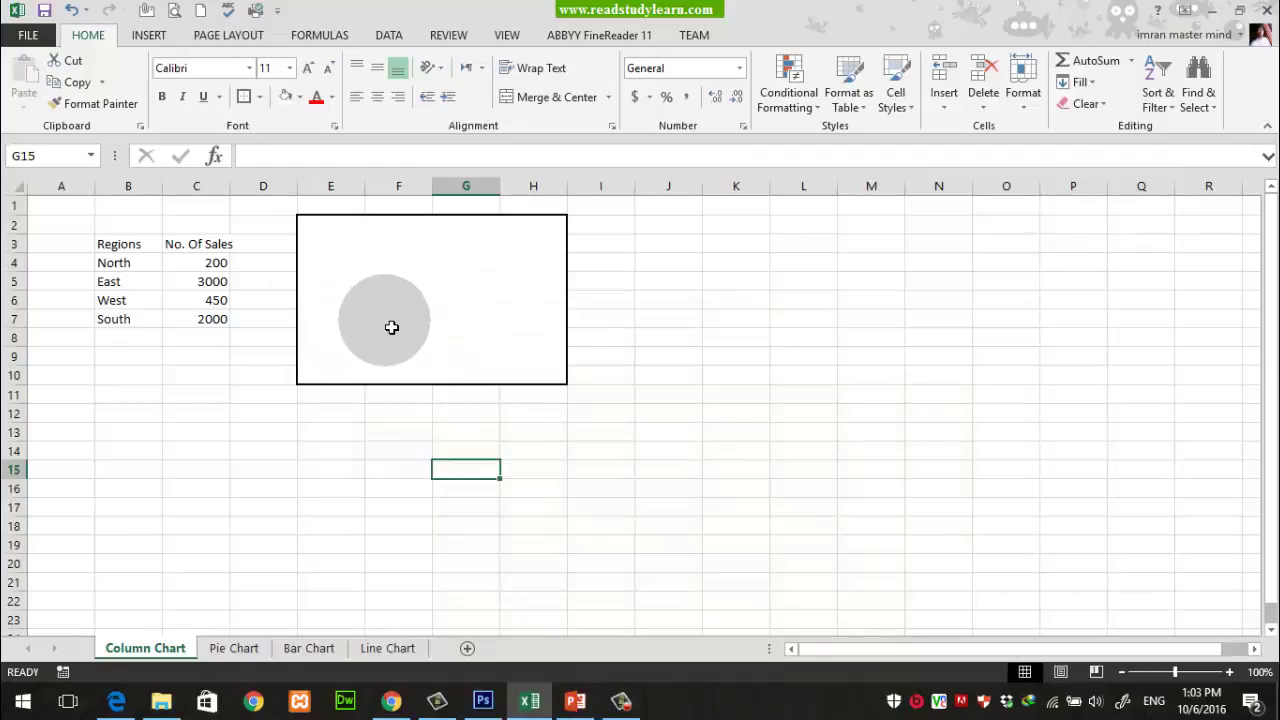
click(290, 648)
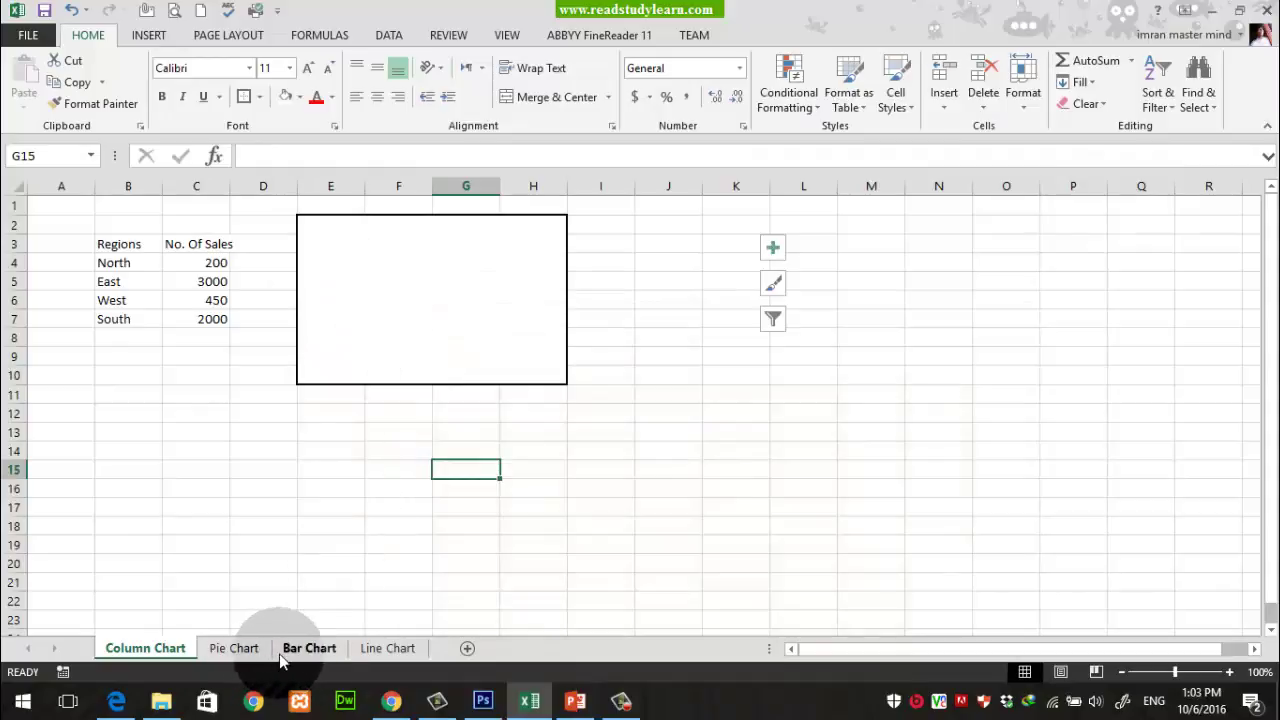
click(863, 430)
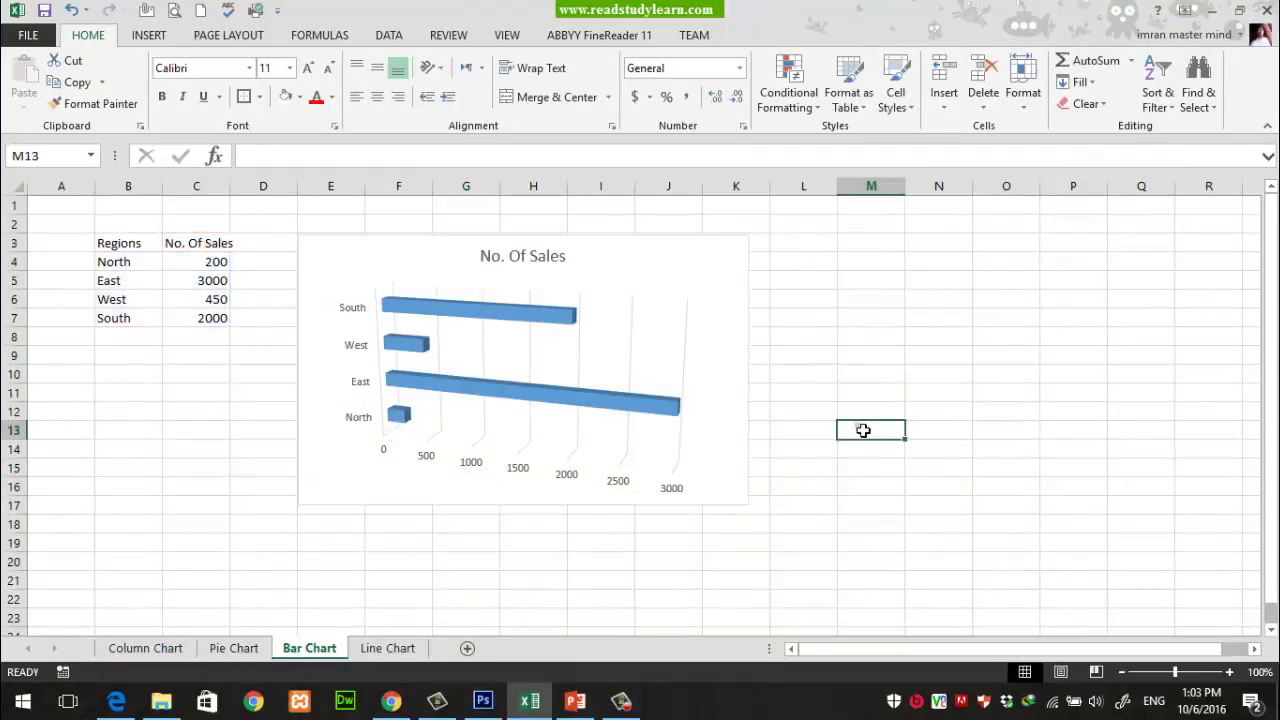
click(656, 257)
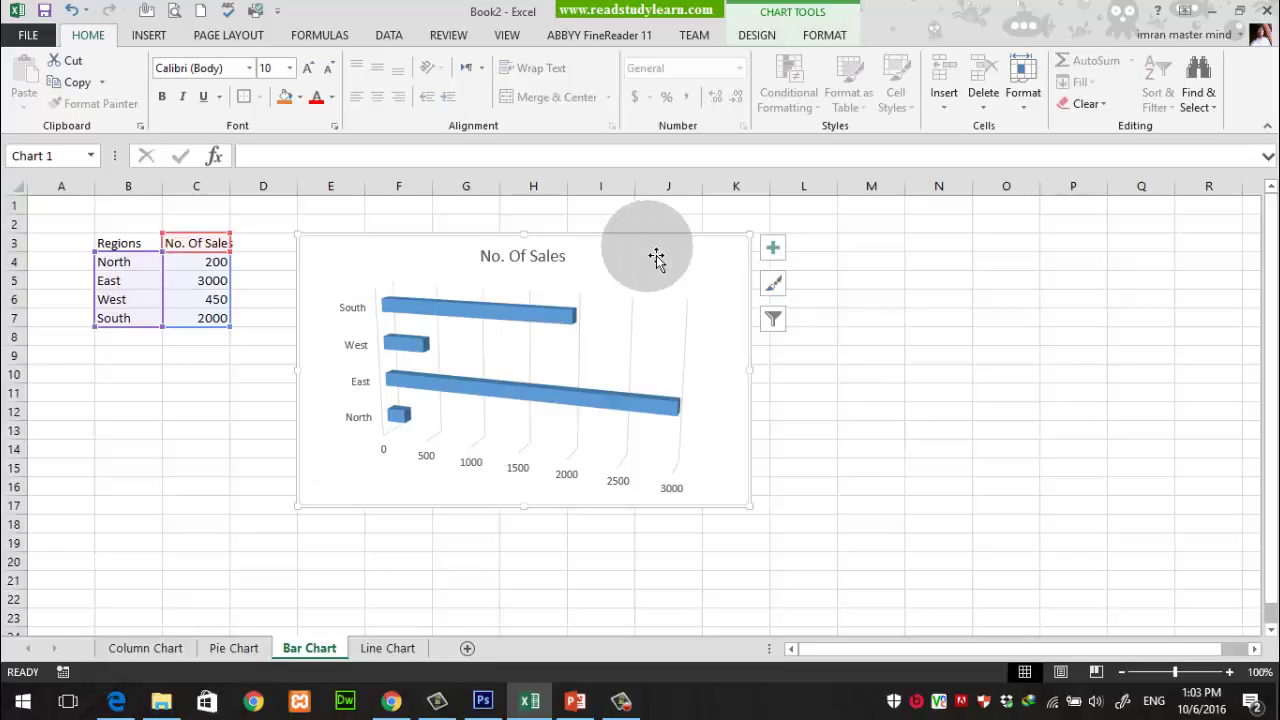
drag(656, 257, 652, 237)
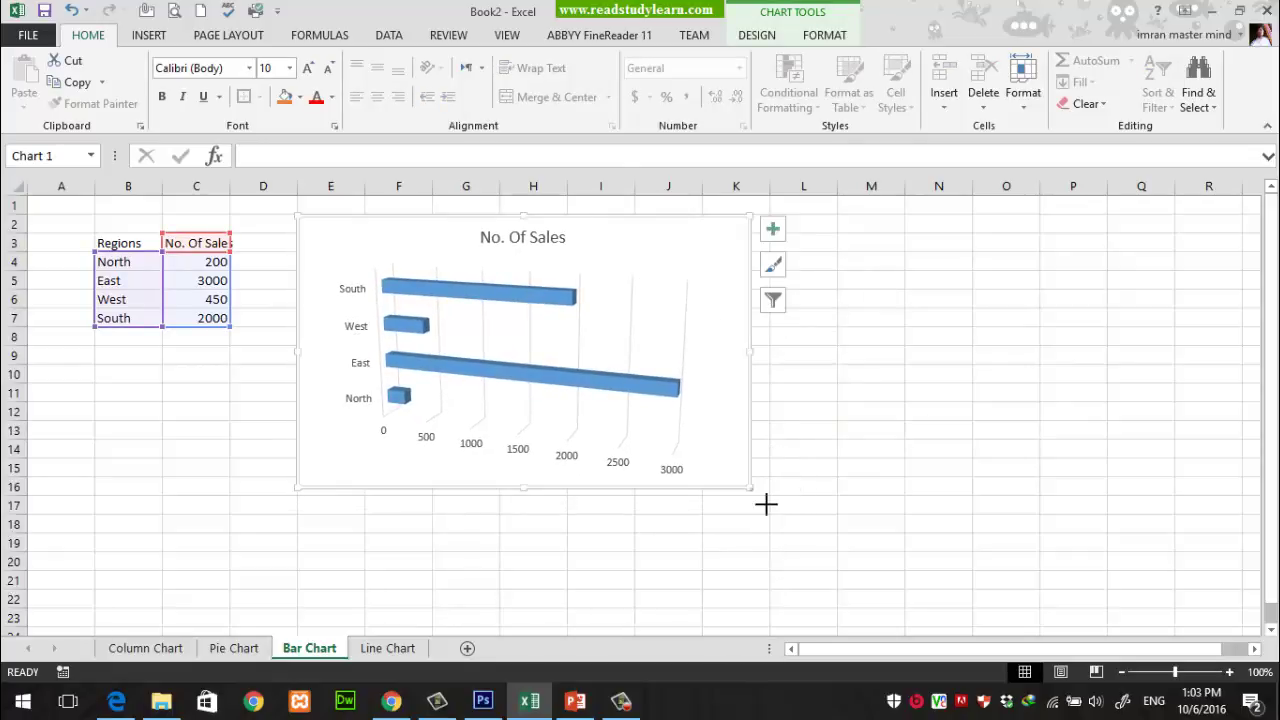
drag(751, 489, 682, 449)
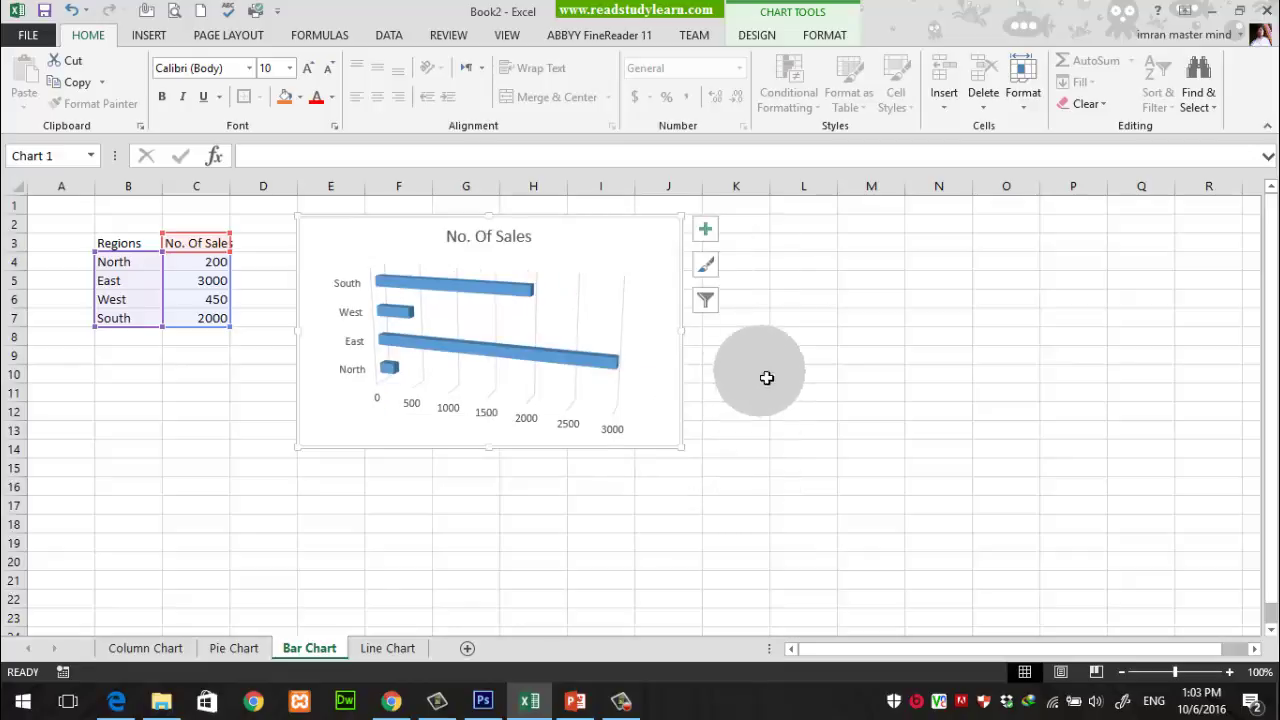
Copy the bar chart, paste the duplicate with Use Destination Theme, and place it beside the original starting at cell K2.
right_click(649, 233)
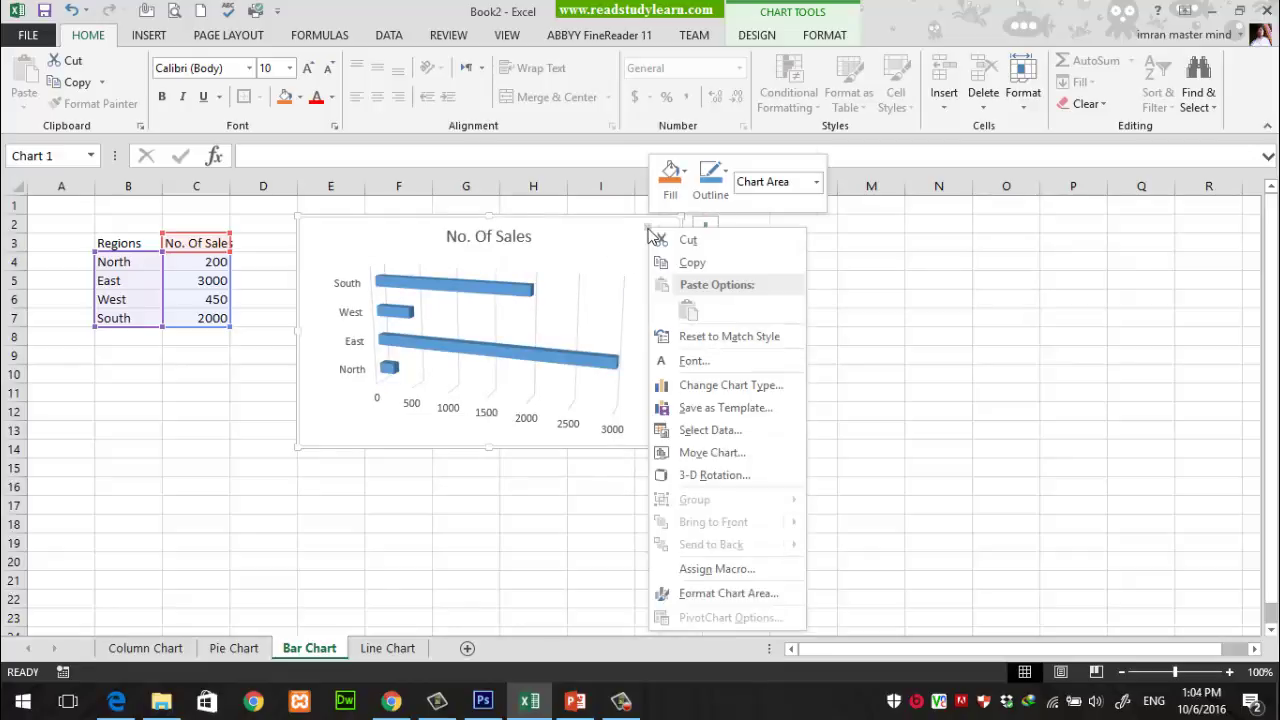
click(652, 234)
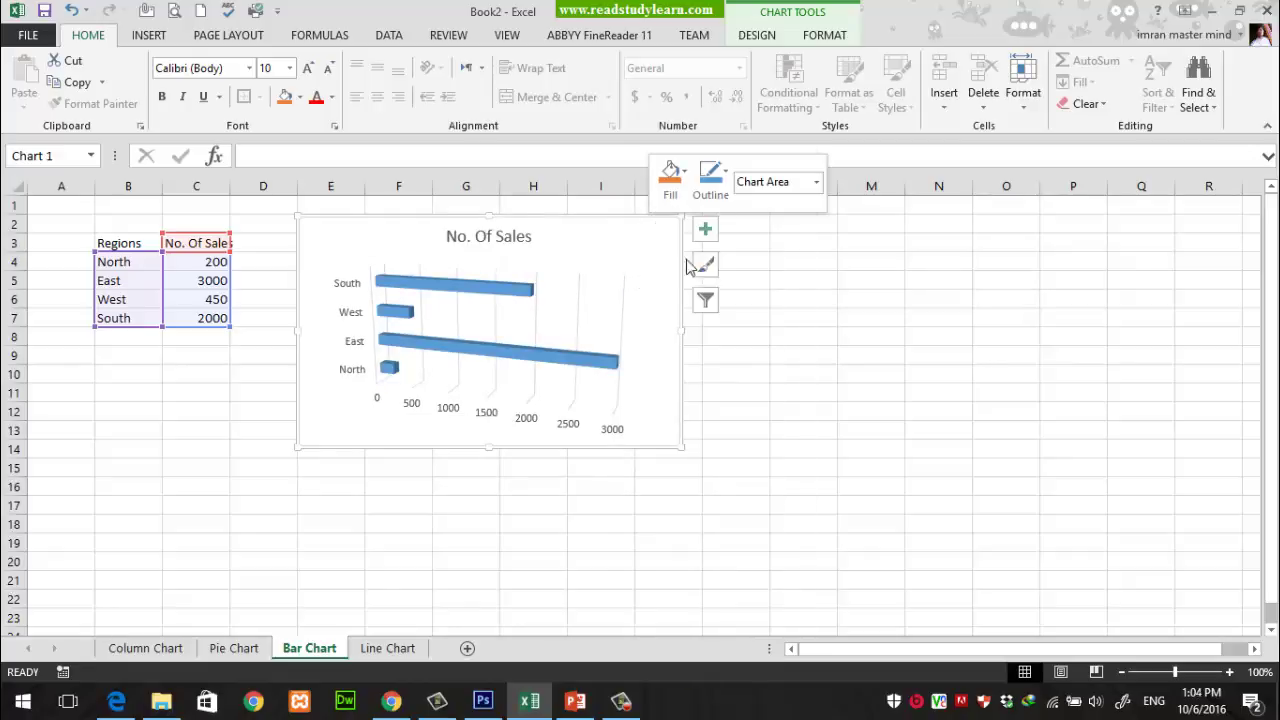
right_click(806, 240)
click(845, 320)
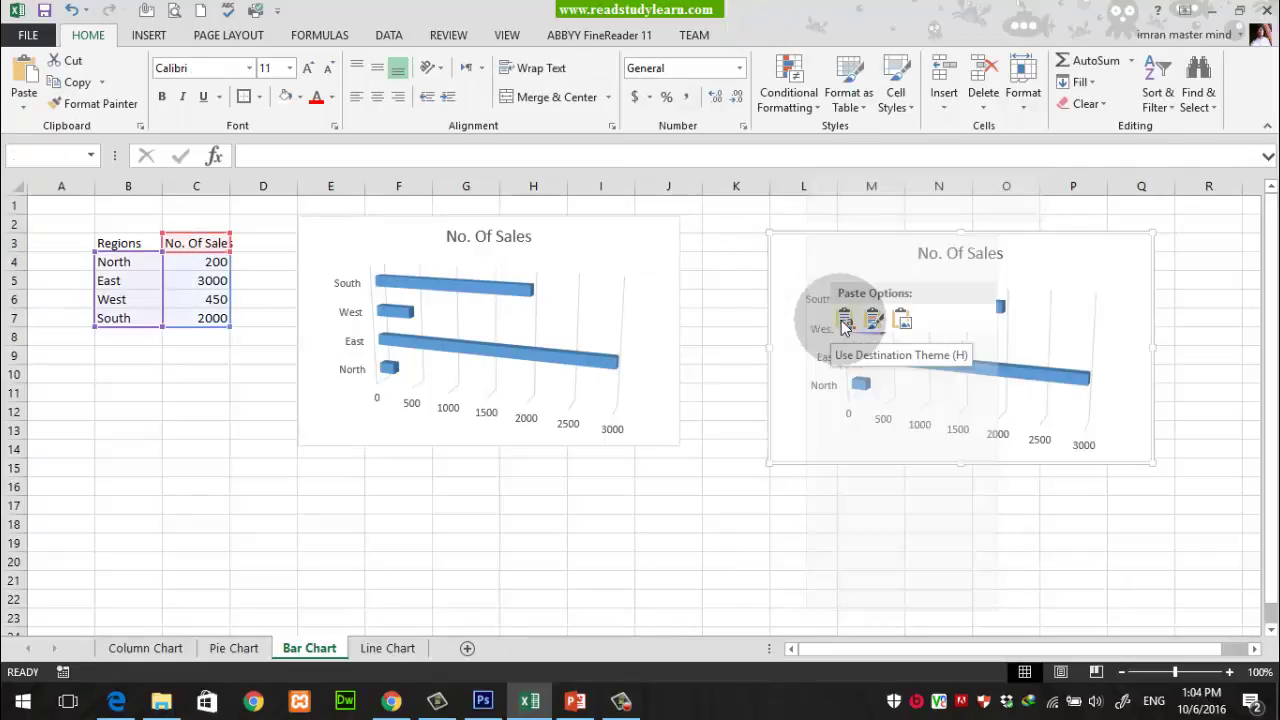
click(852, 527)
drag(857, 248, 784, 239)
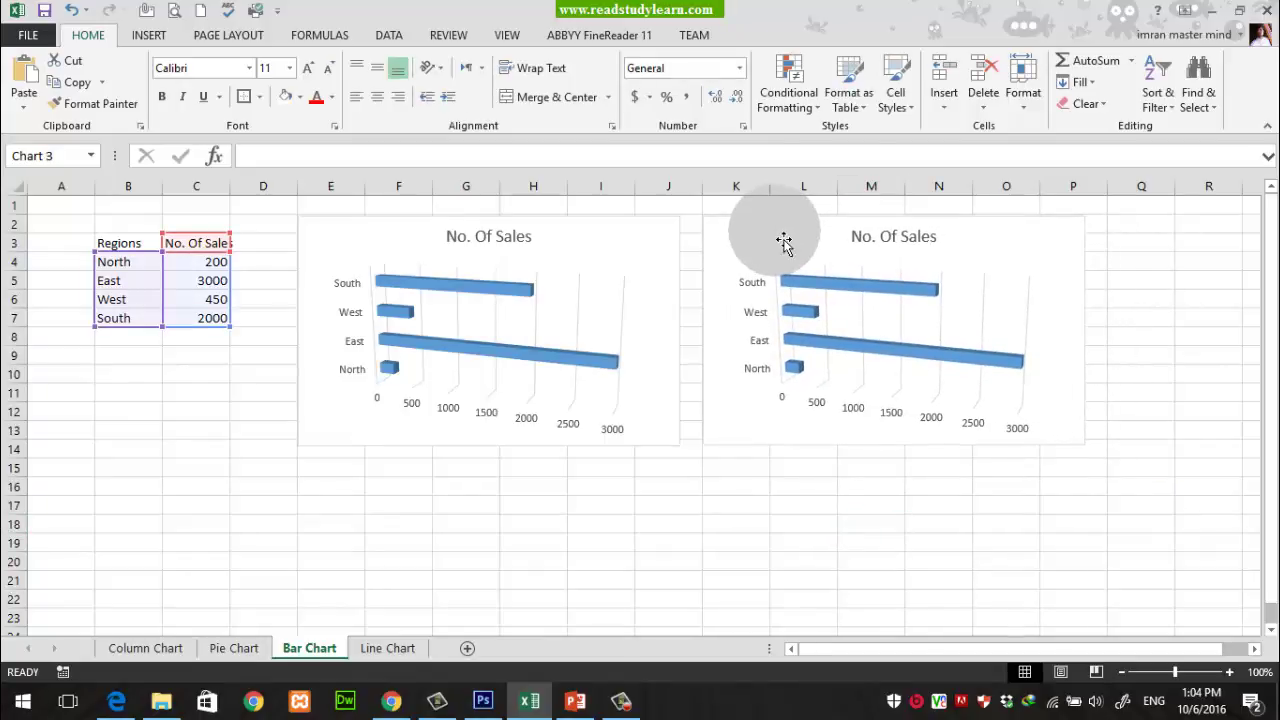
Set the North region's No. Of Sales in cell C4 to 1500.
click(178, 266)
click(180, 271)
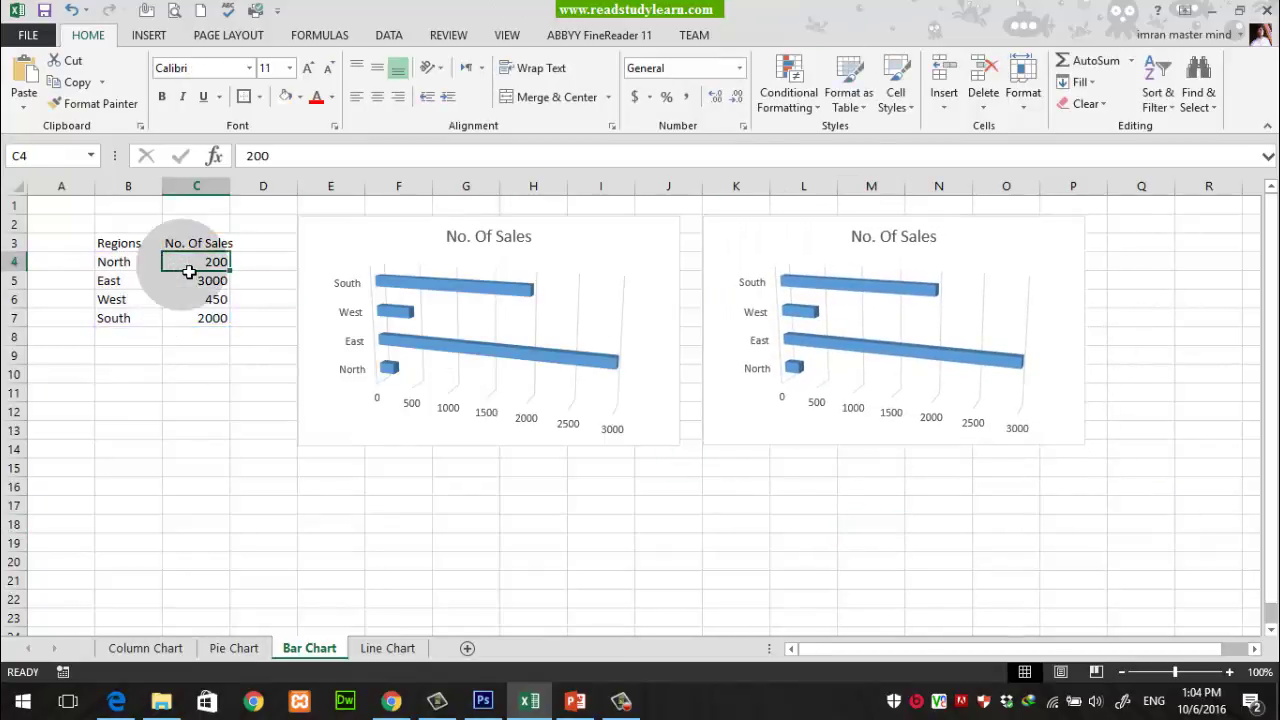
text(15)
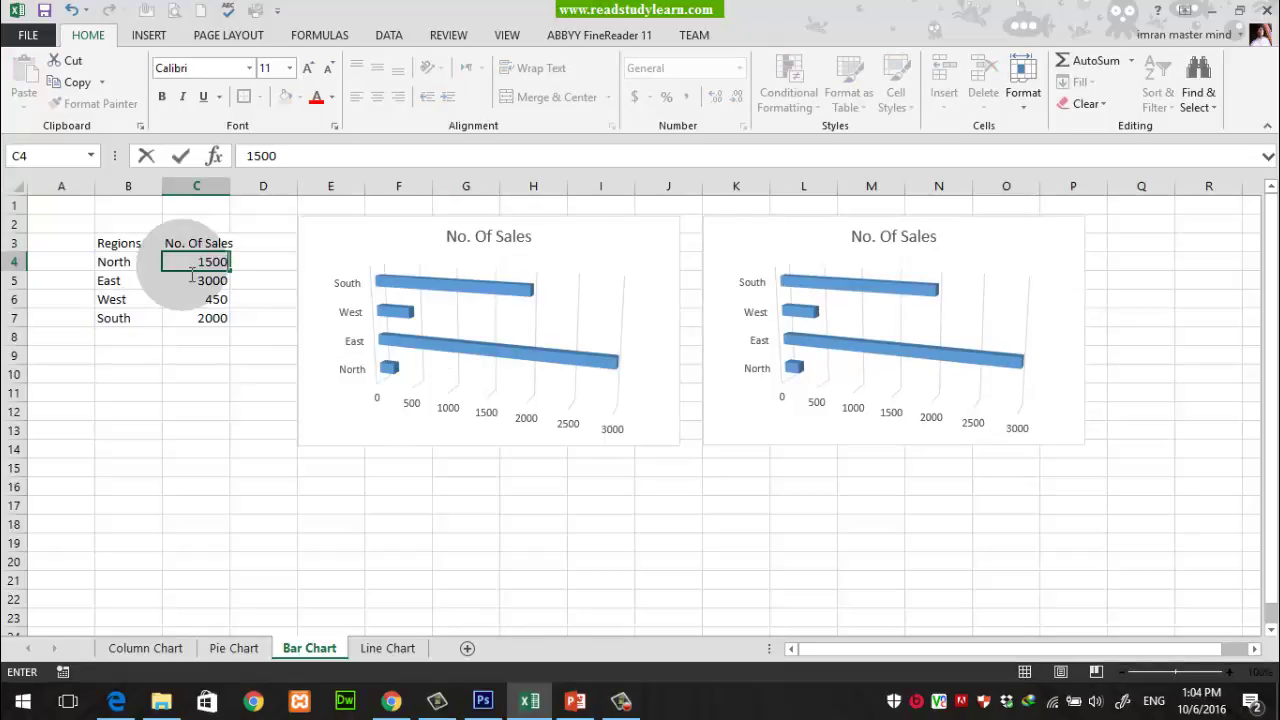
text(00)
key(Return)
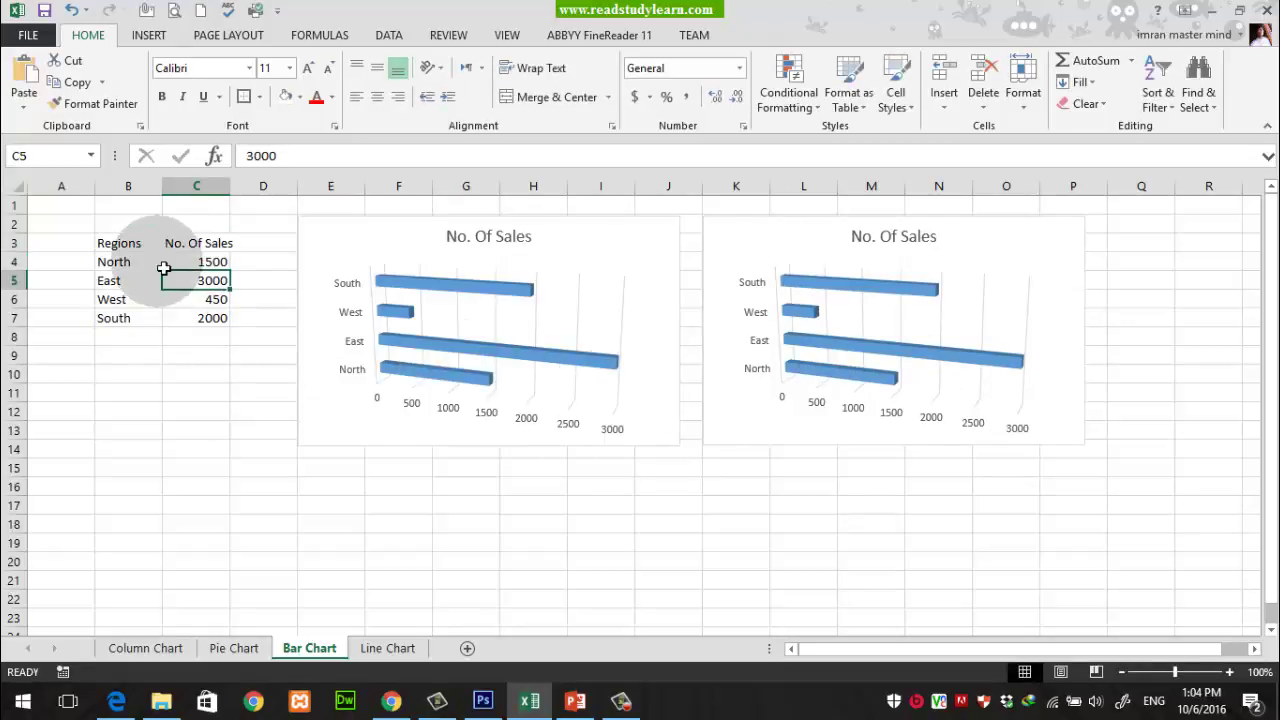
Compare the original bar chart and its copy against the sales data that both charts use.
drag(120, 245, 213, 318)
click(268, 534)
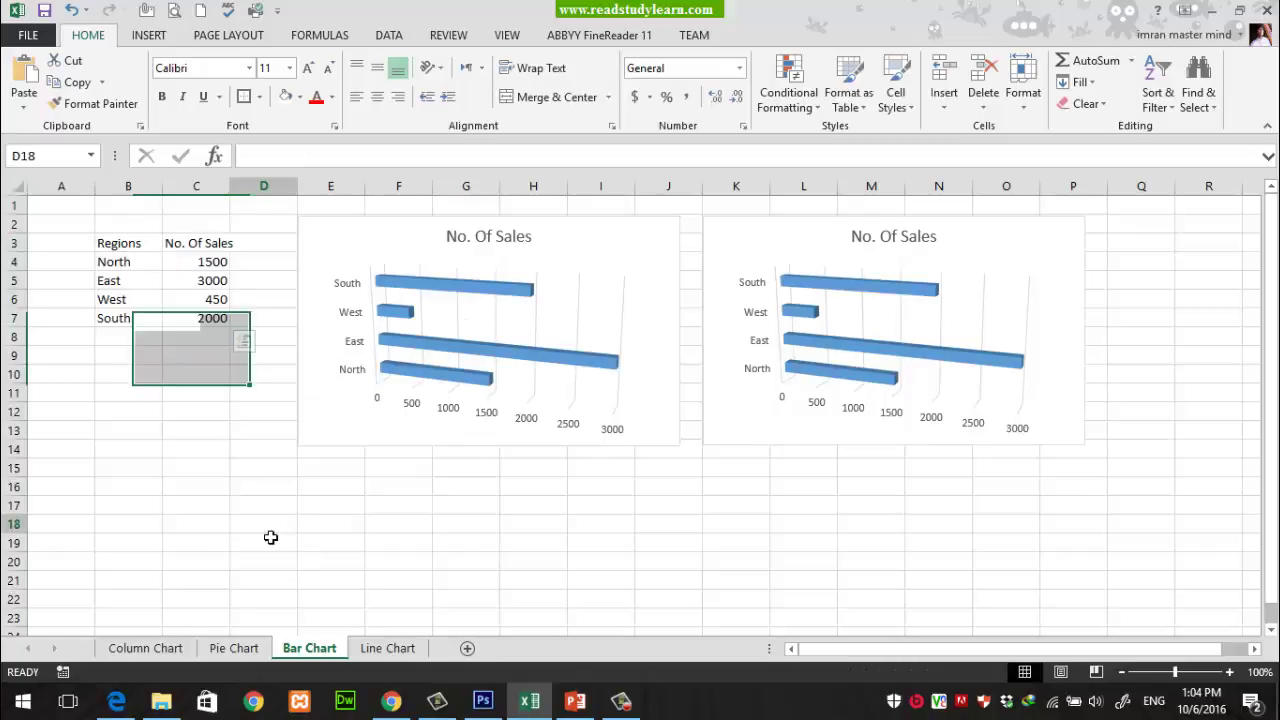
click(747, 233)
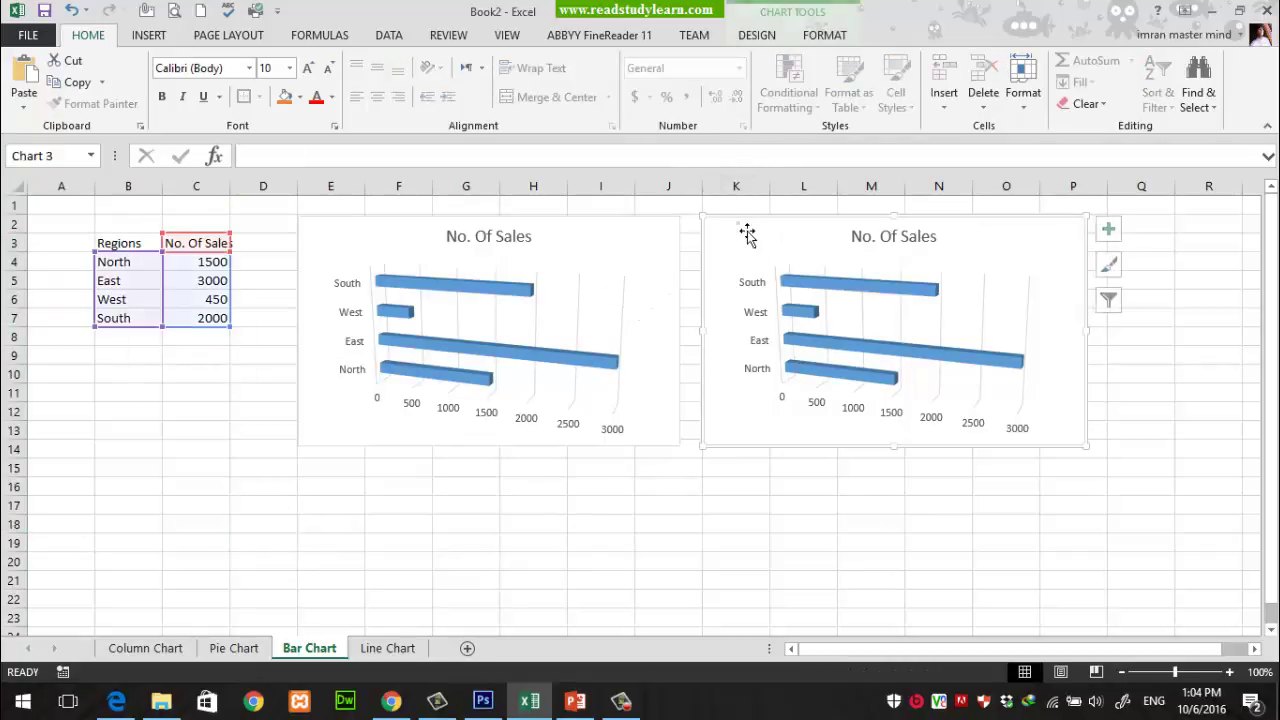
click(663, 231)
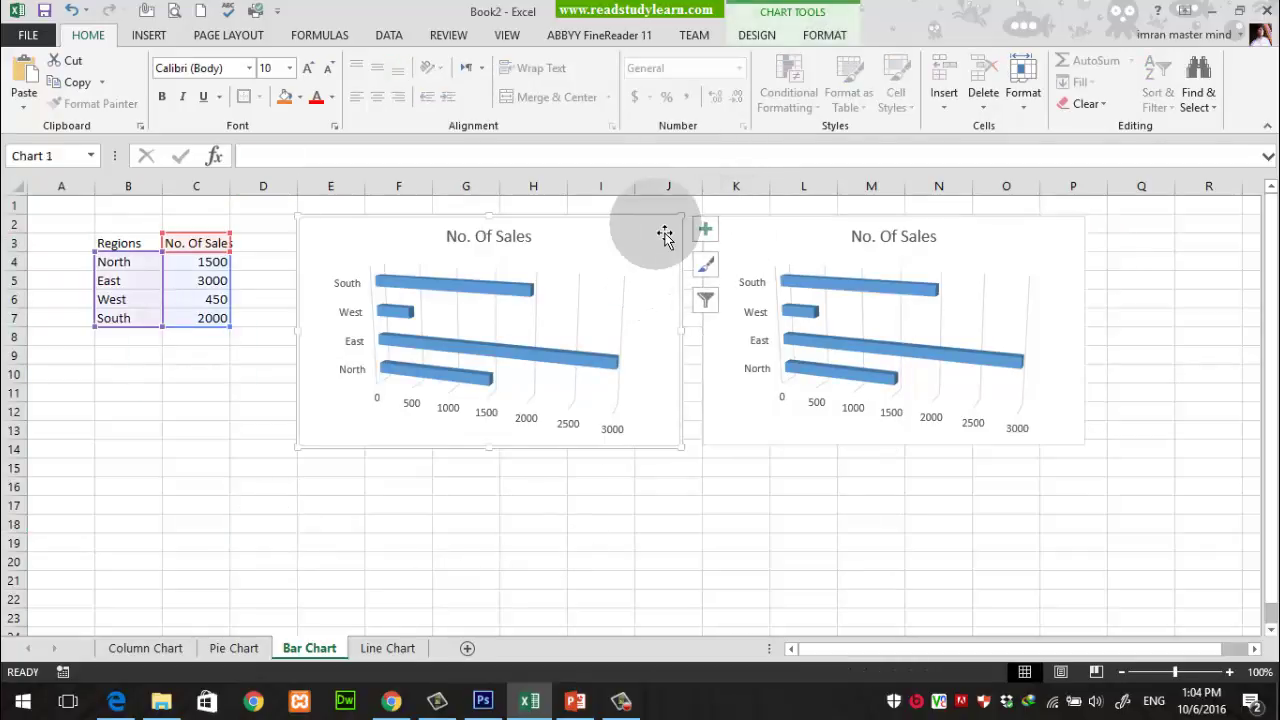
Check the Charts slide in PowerPoint, and examine the doughnut chart on Excel's Pie Chart sheet before returning to the Bar Chart sheet.
click(577, 690)
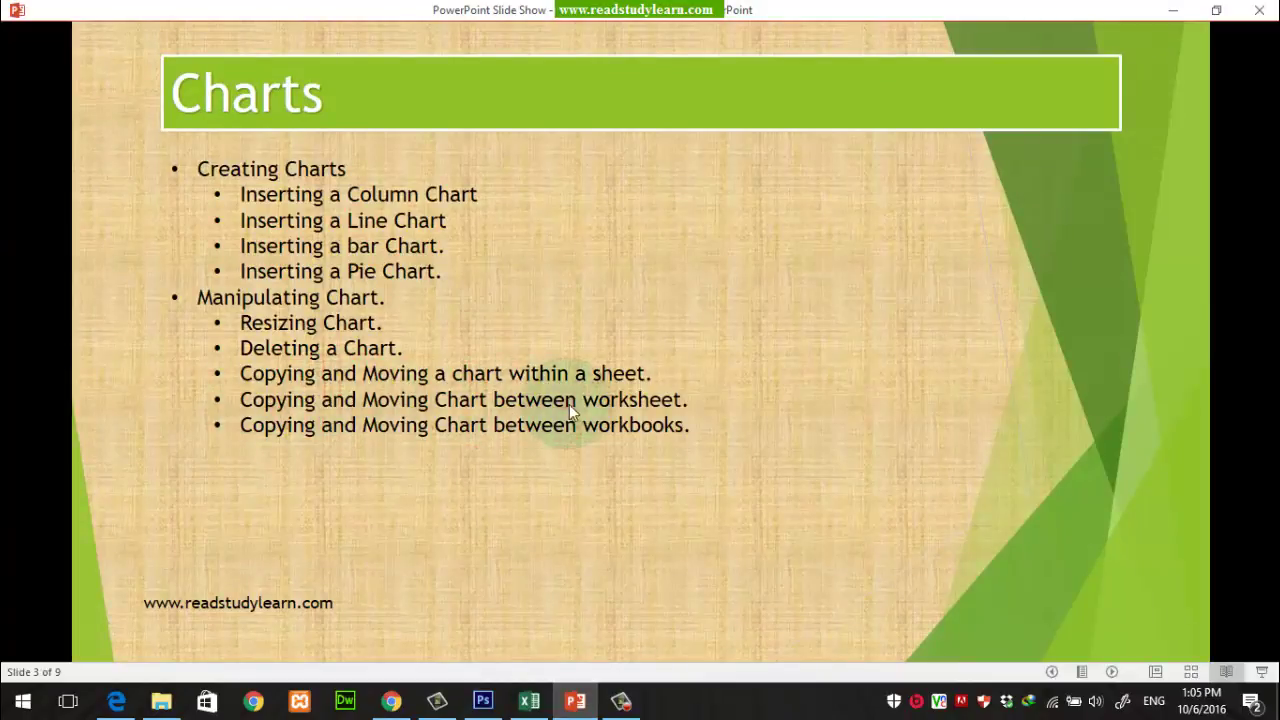
click(575, 704)
click(353, 555)
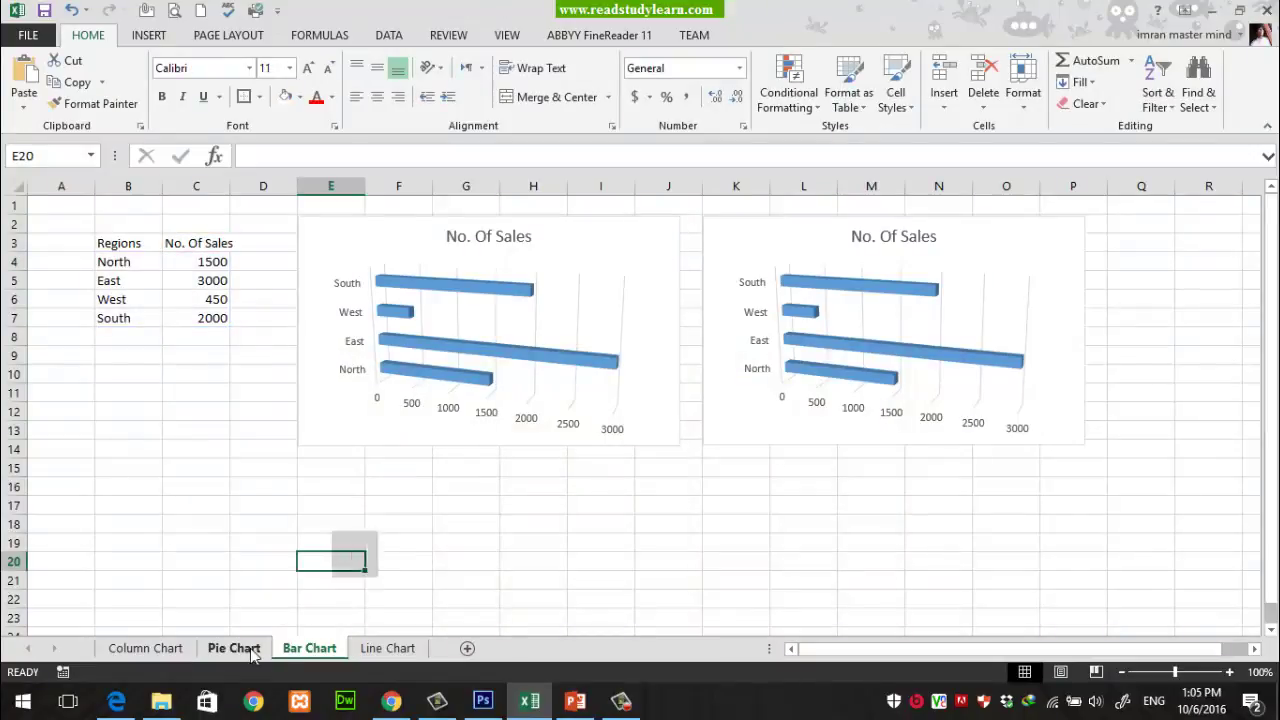
click(234, 648)
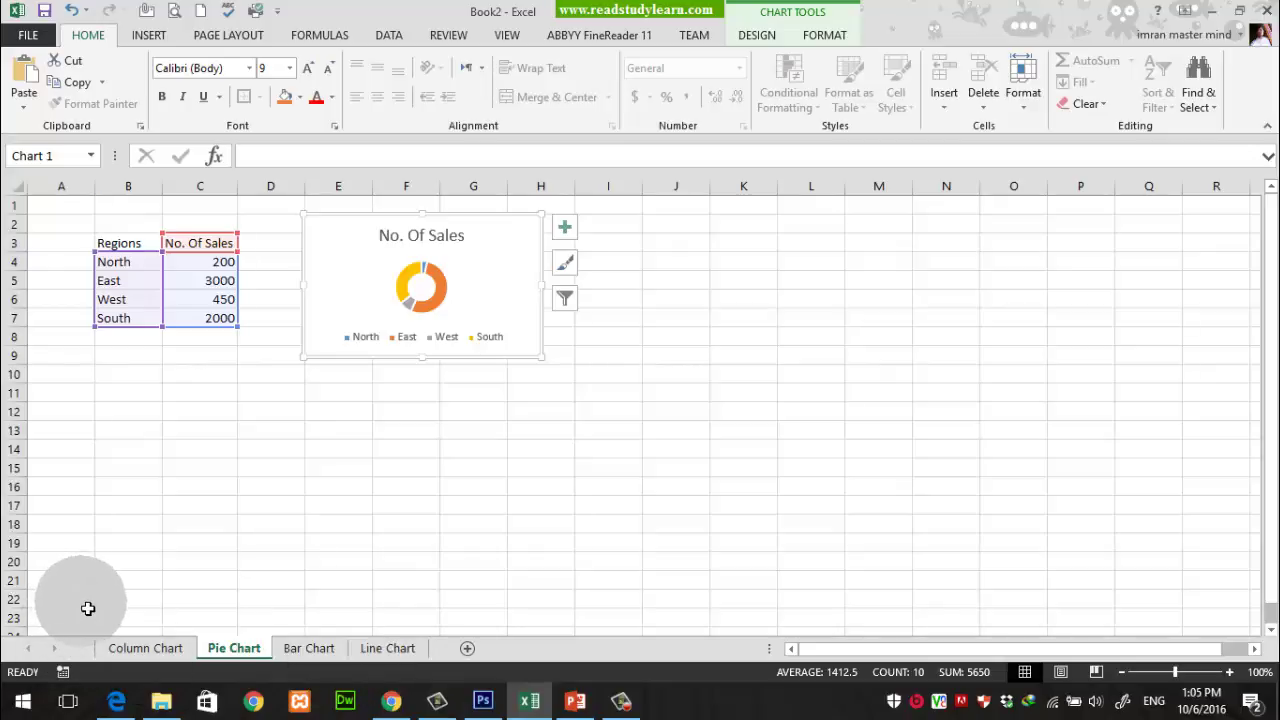
mouse_move(94, 599)
mouse_down()
mouse_move(216, 672)
mouse_move(438, 670)
mouse_up()
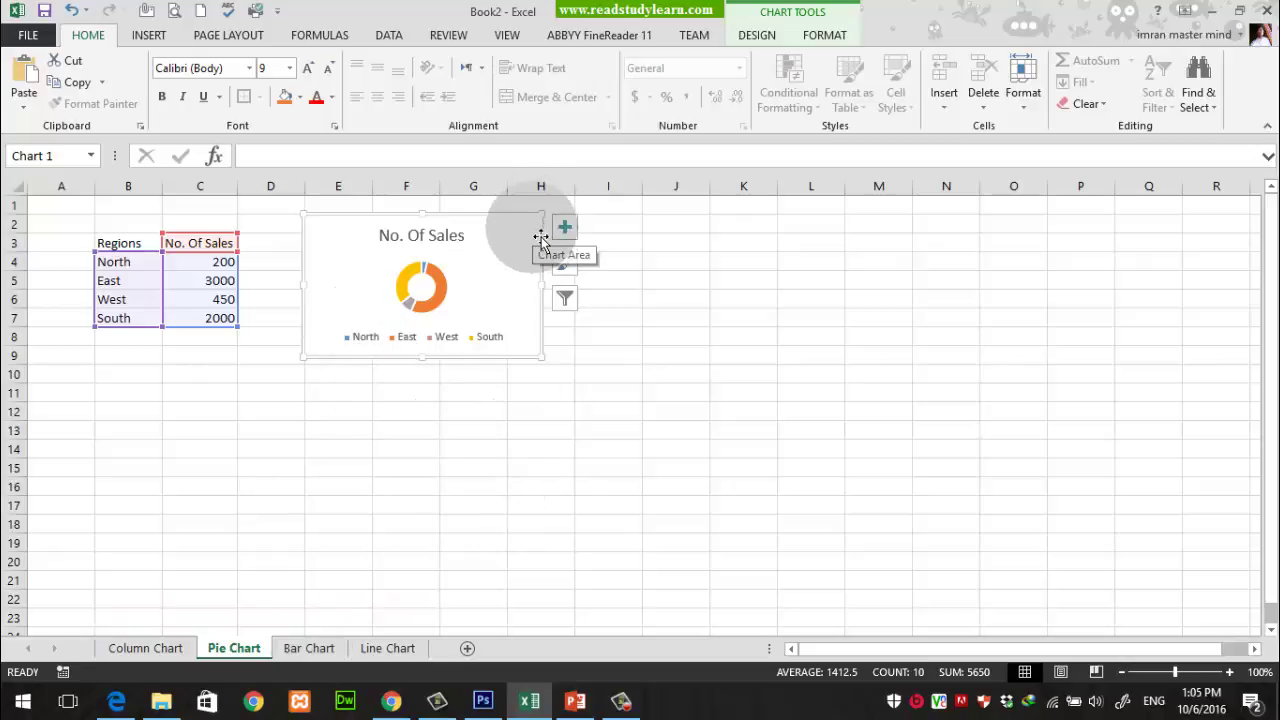
click(608, 373)
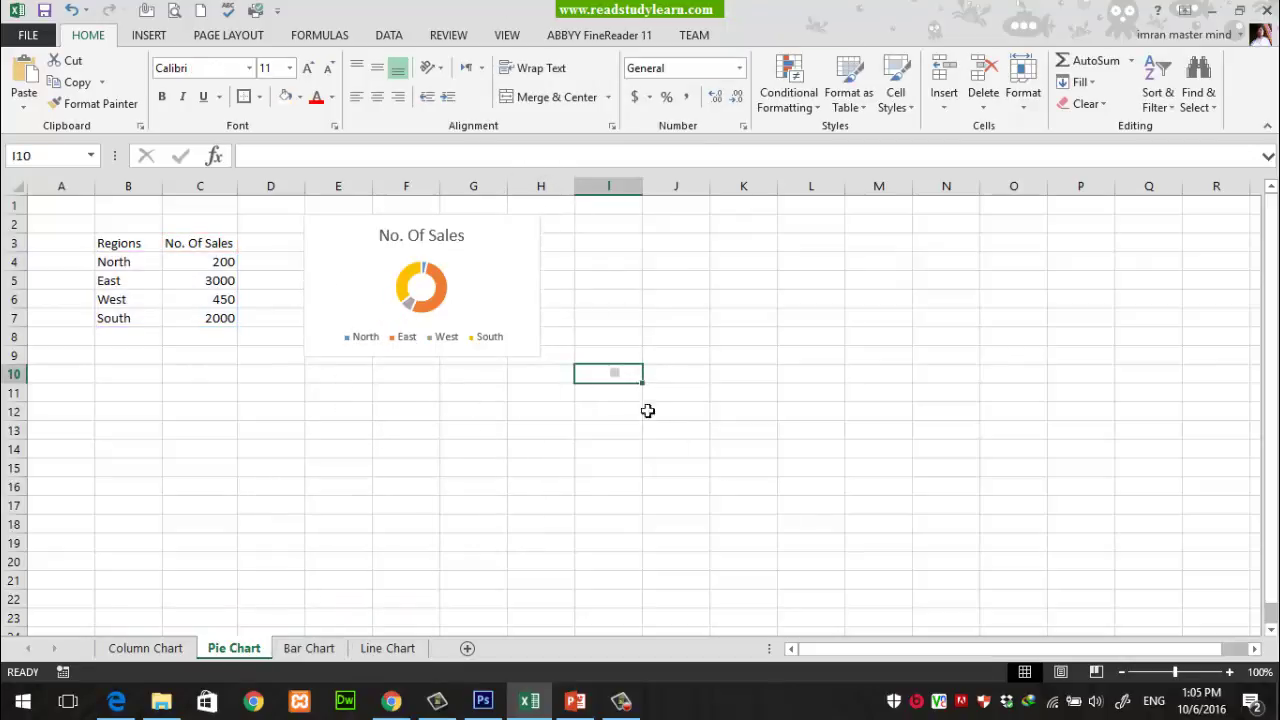
click(523, 233)
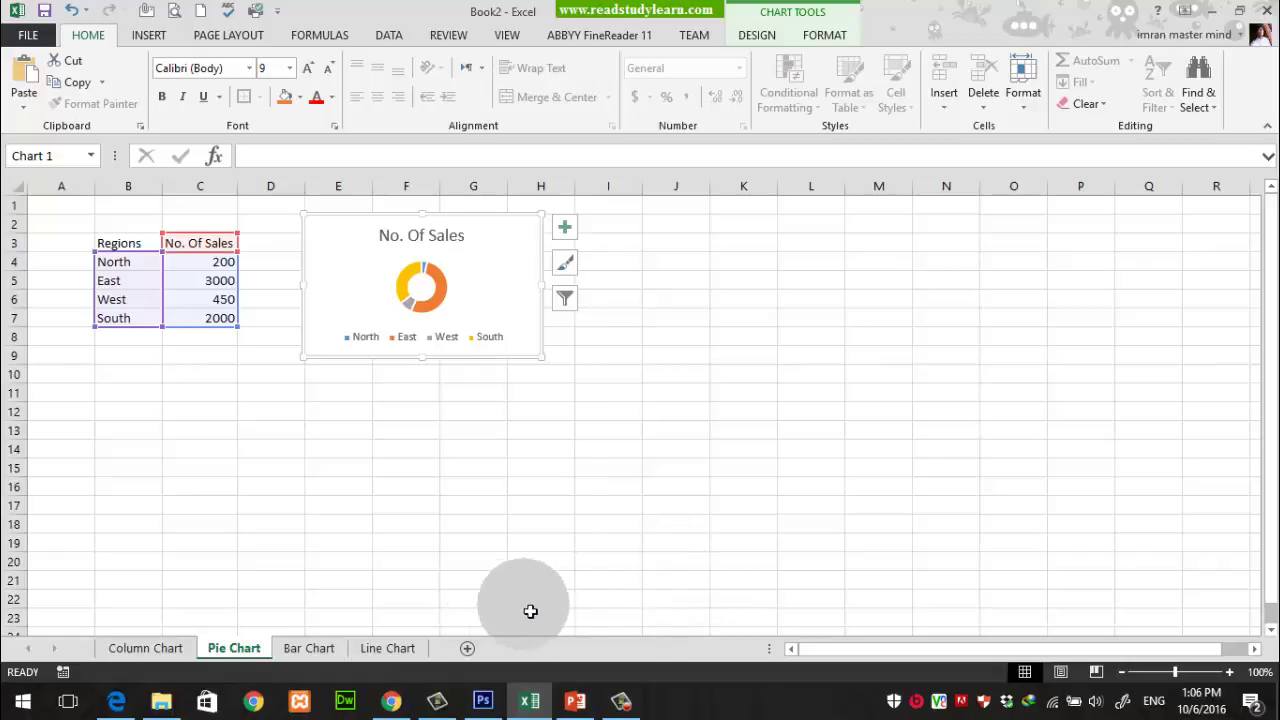
click(325, 649)
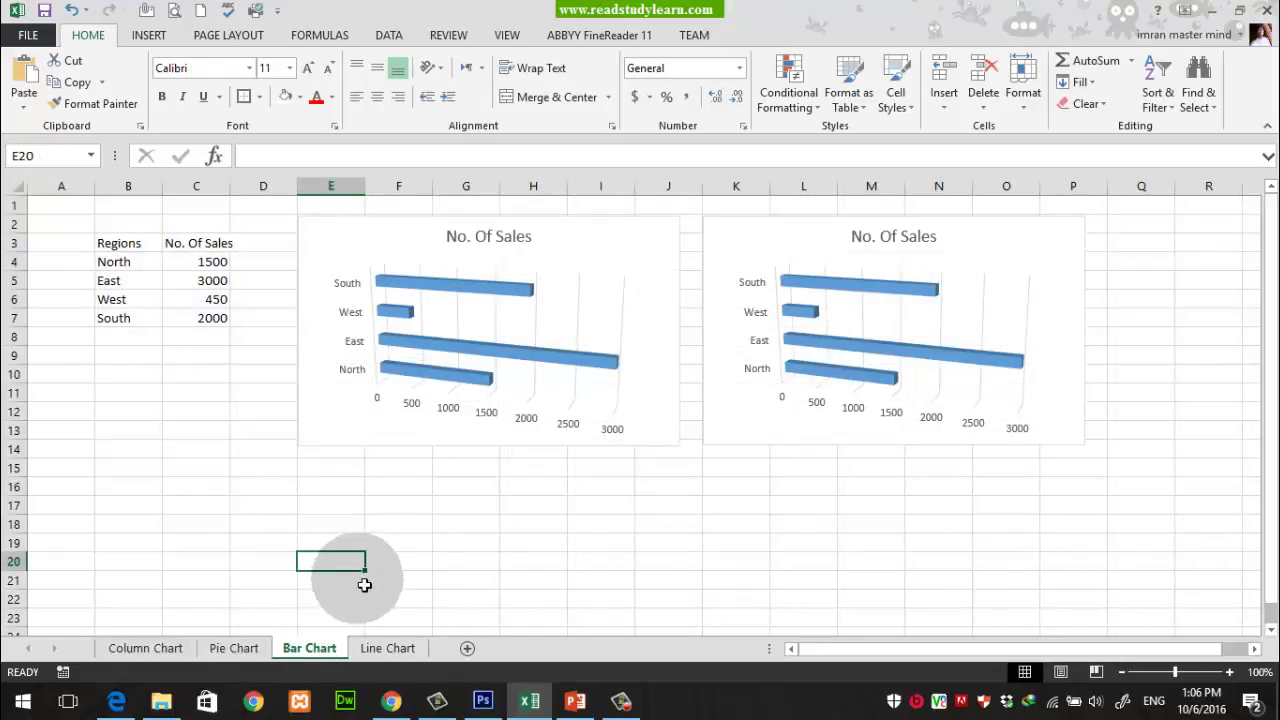
Paste the copied doughnut chart onto the Bar Chart sheet and place it below the original bar chart, starting at cell E15.
click(384, 581)
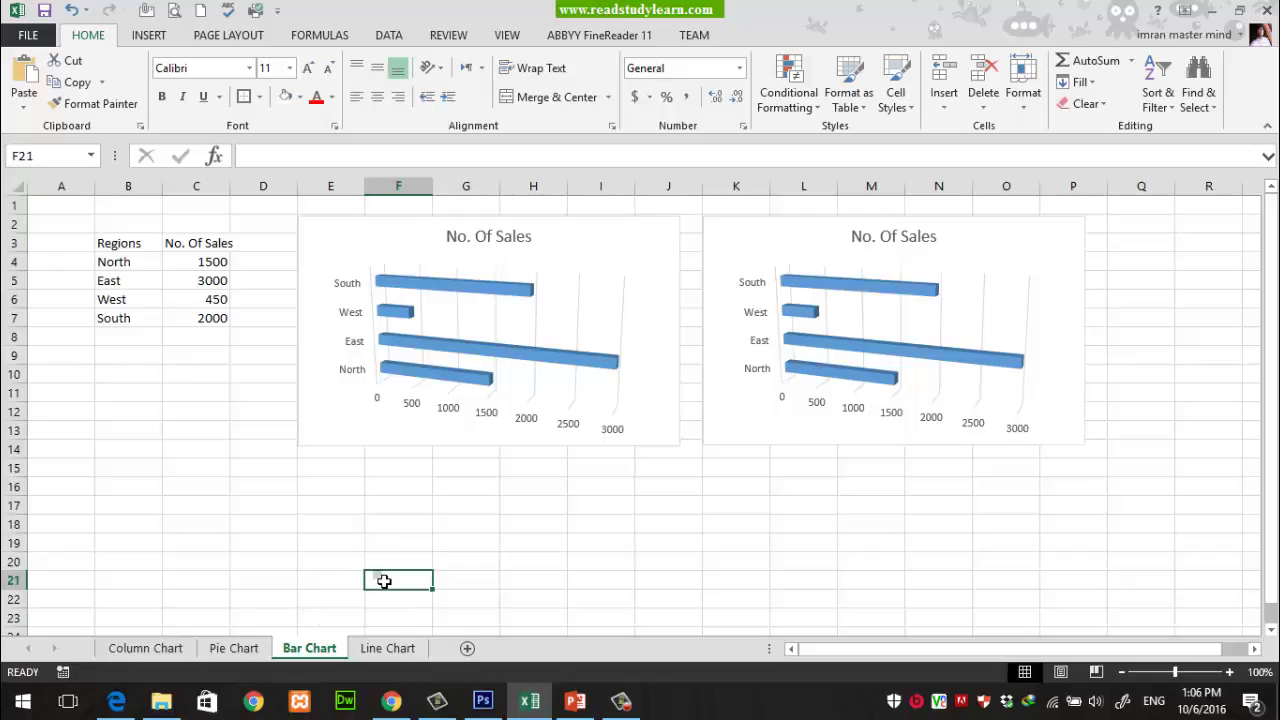
key(ctrl+v)
drag(386, 585, 355, 487)
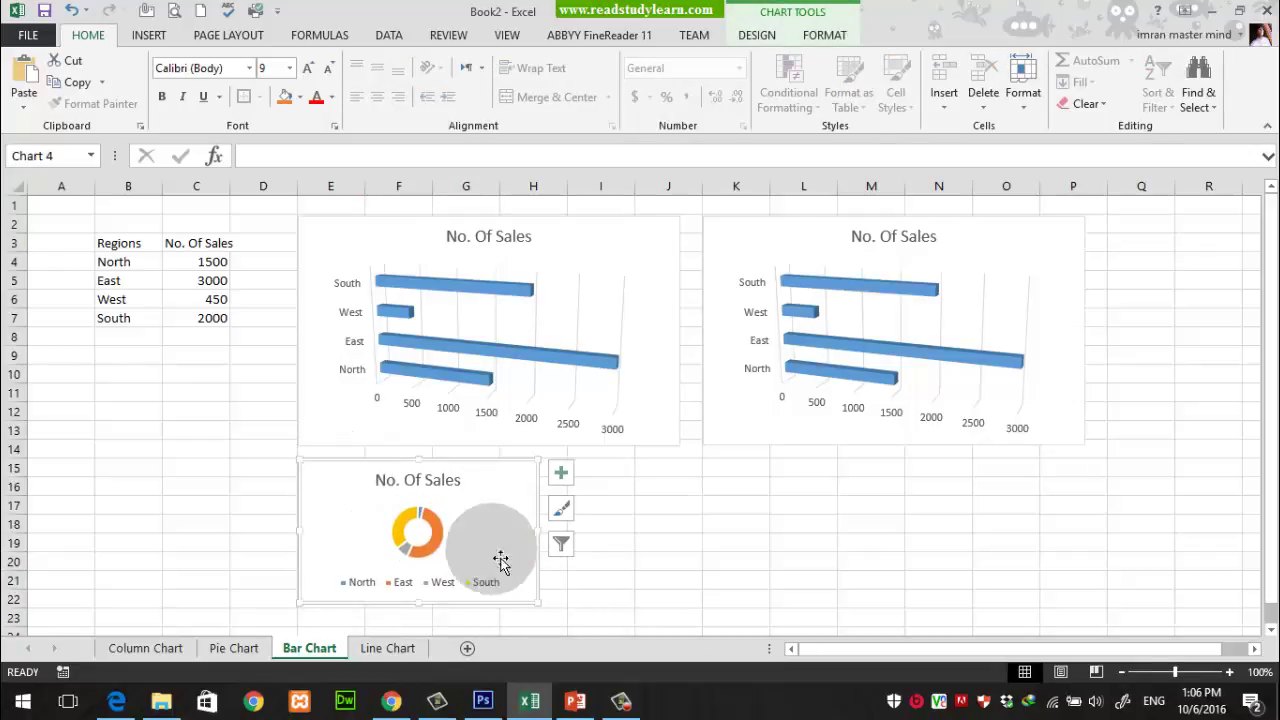
click(653, 556)
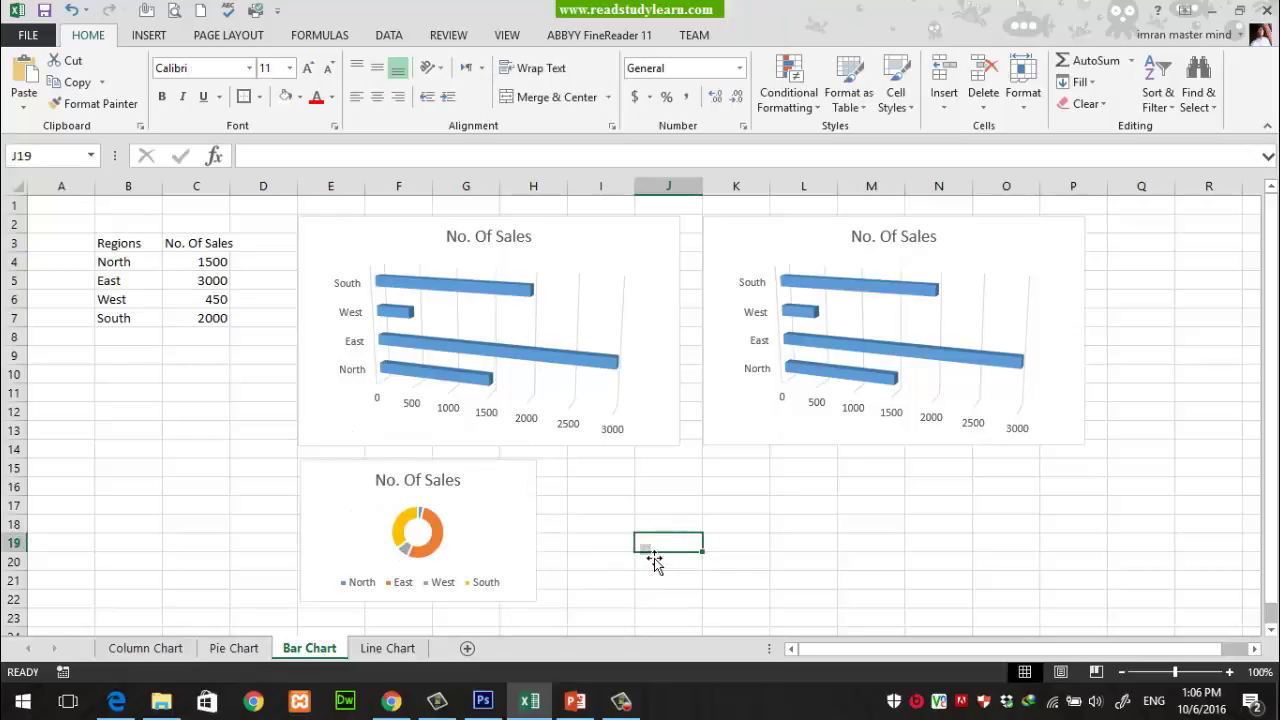
Copy the original bar chart onto the Pie Chart sheet and place it beside the doughnut chart, starting at cell I2.
click(655, 328)
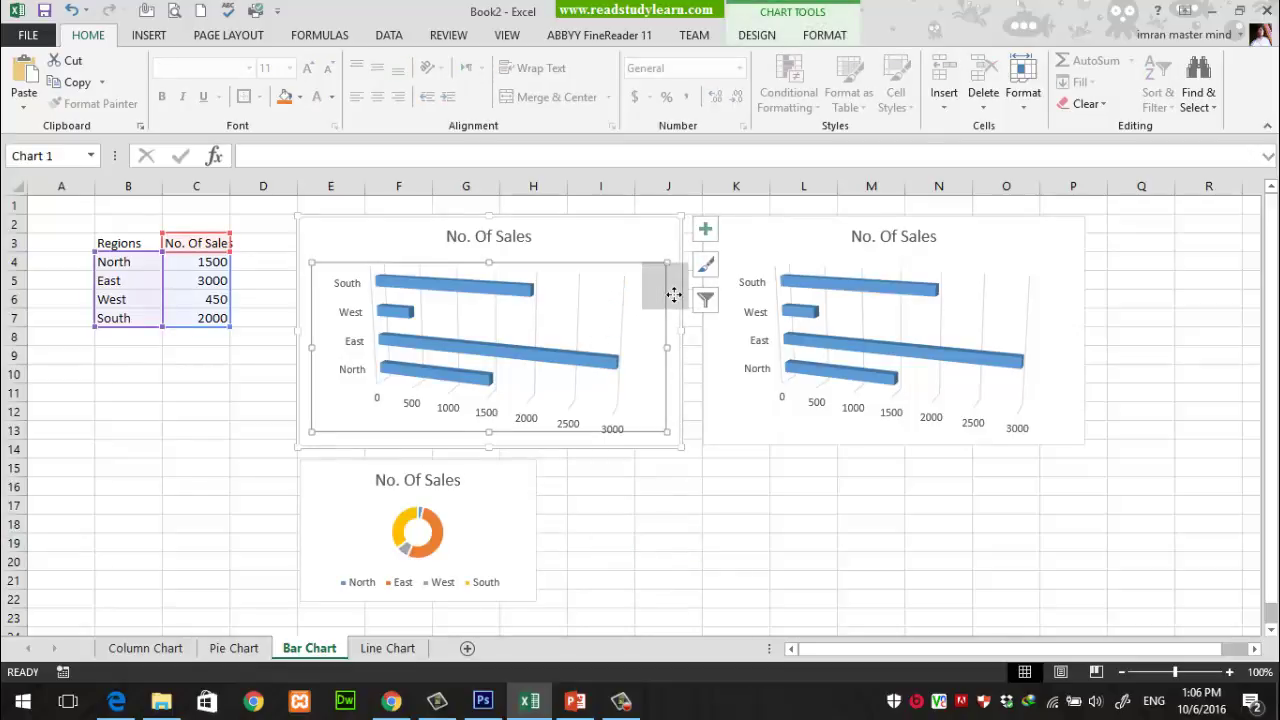
click(674, 228)
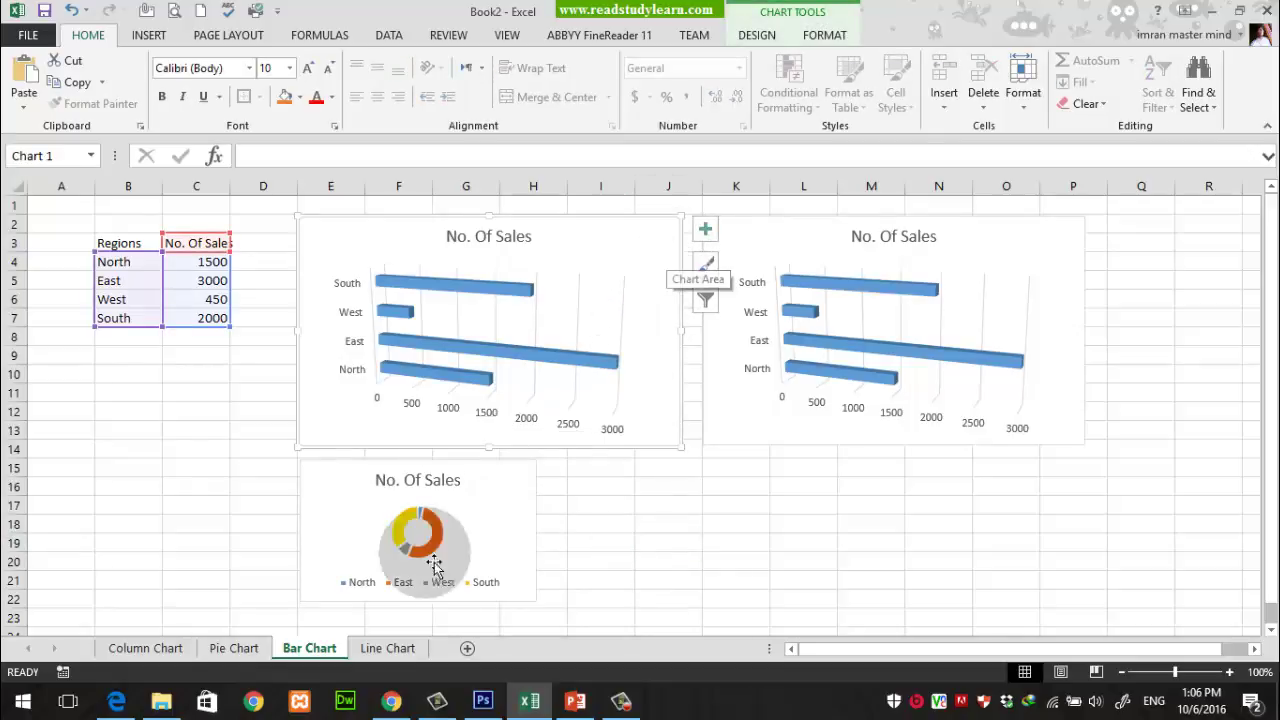
click(258, 649)
click(686, 277)
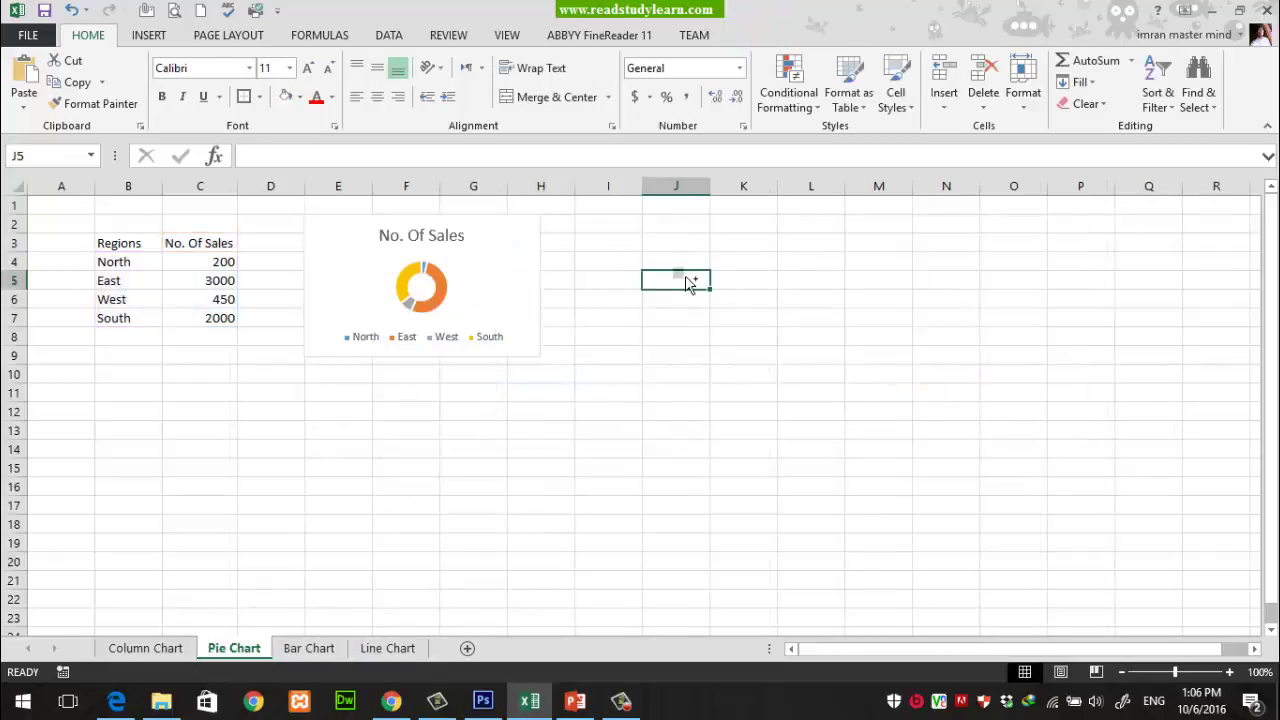
key(ctrl+v)
drag(934, 297, 873, 245)
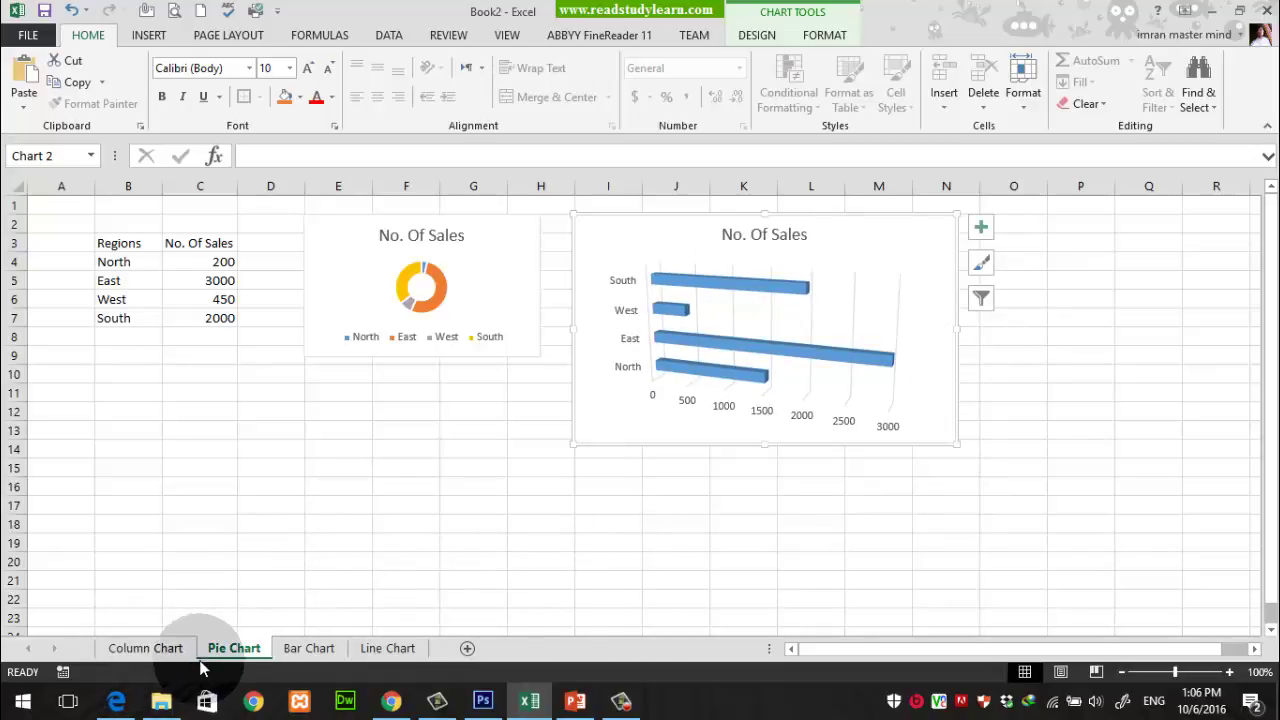
Check the Charts slide in PowerPoint and return to the Pie Chart sheet in Excel.
click(575, 701)
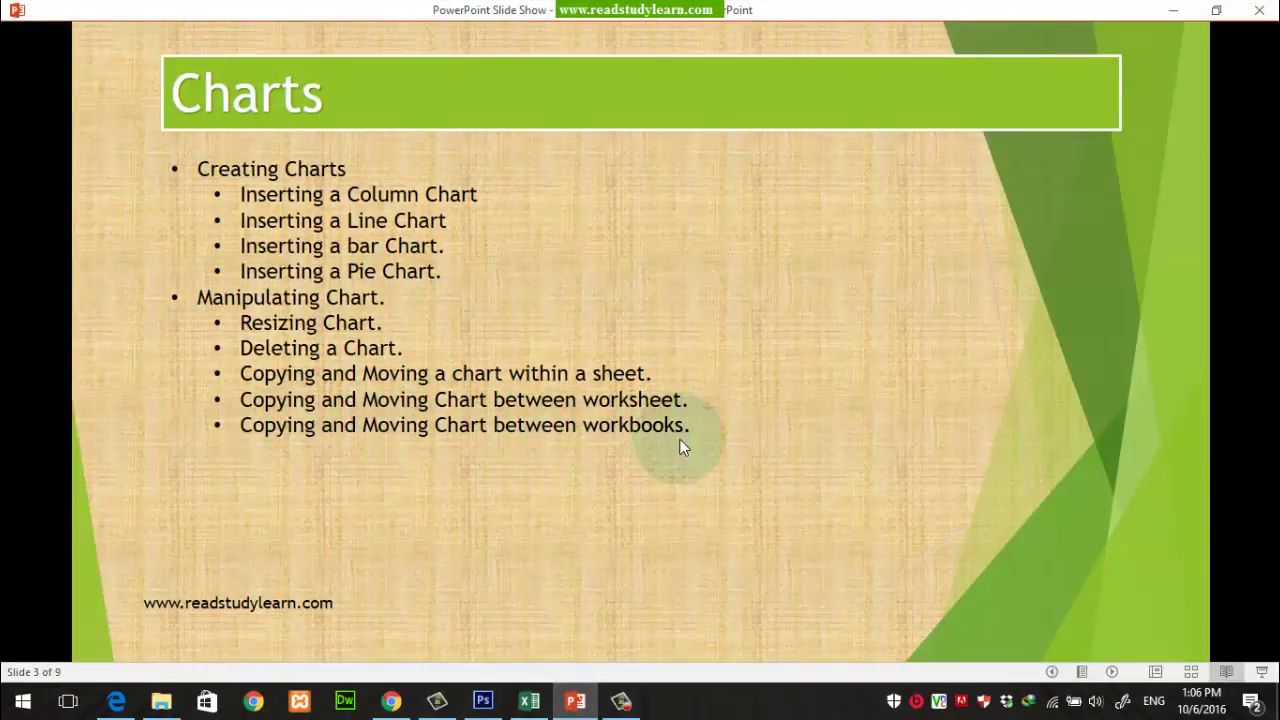
click(1173, 10)
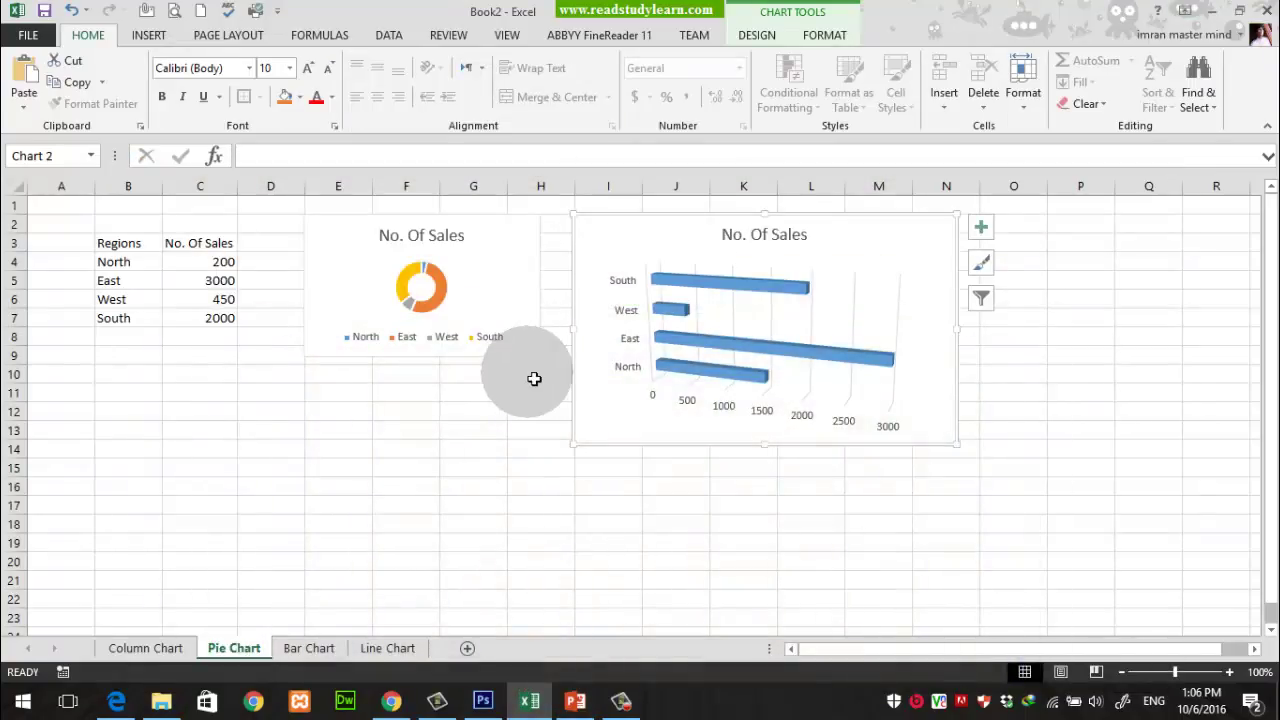
click(448, 434)
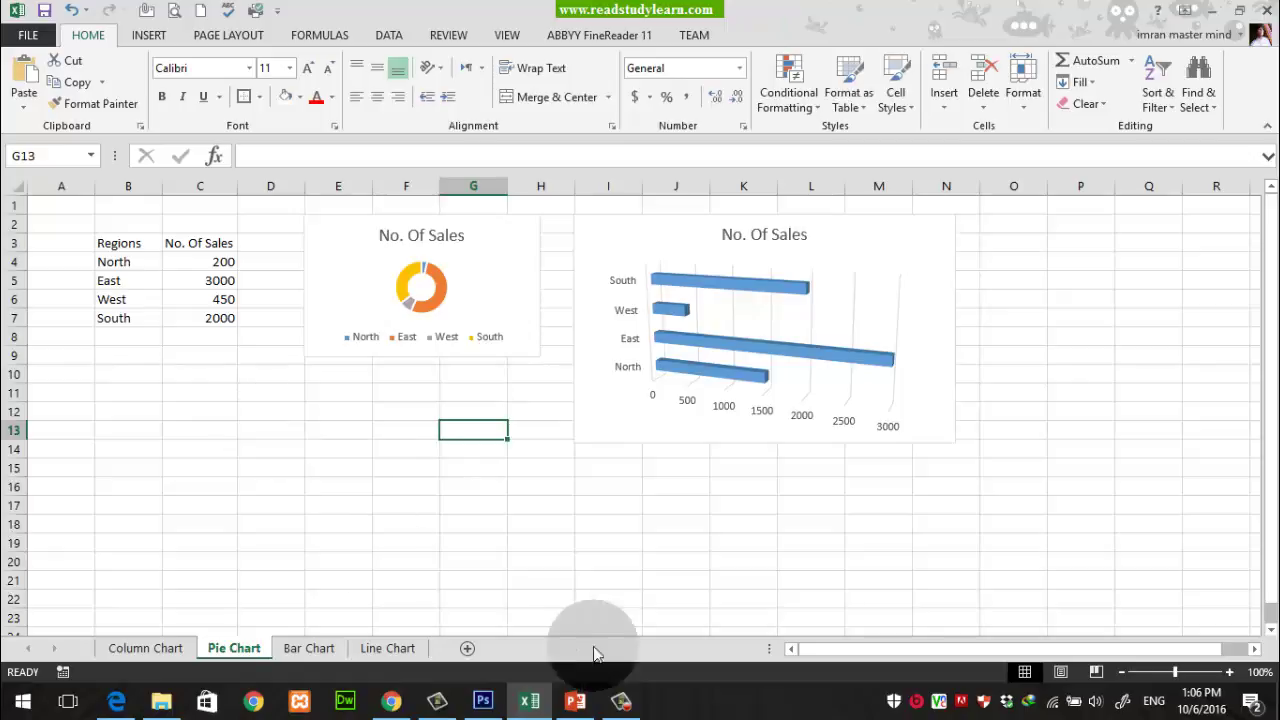
Create a new blank workbook in a separate Excel window.
click(535, 702)
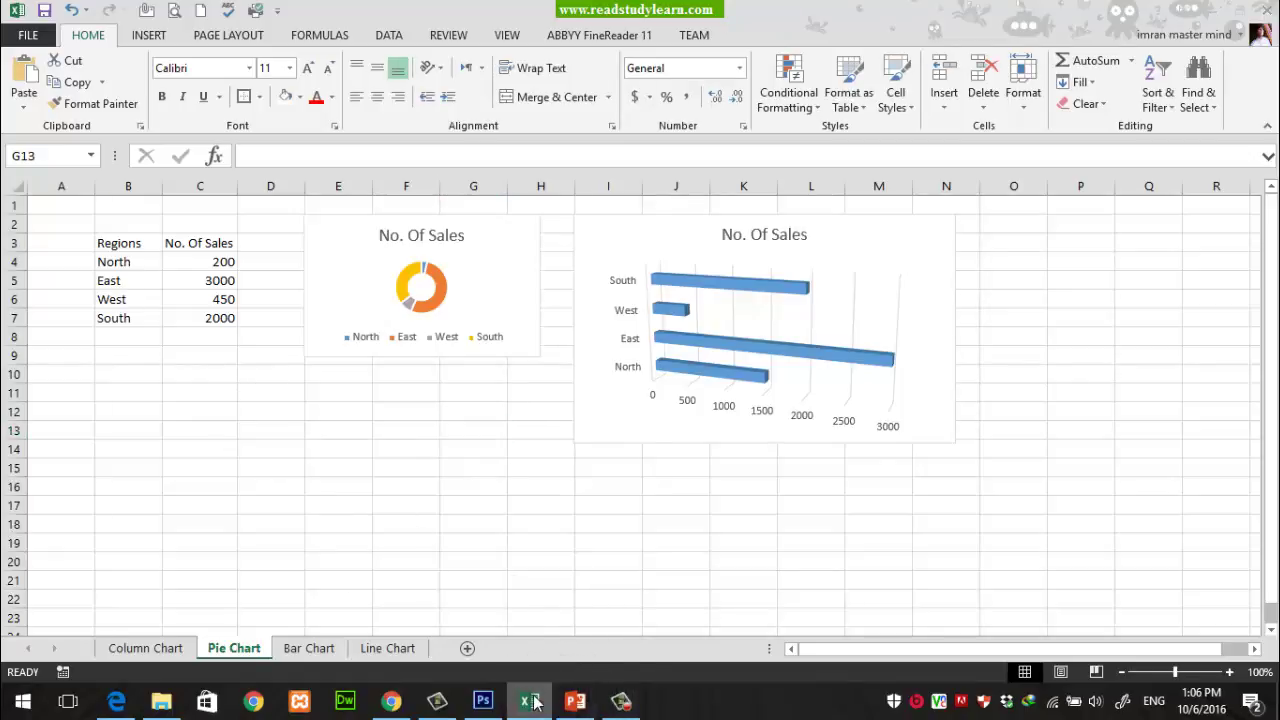
right_click(535, 702)
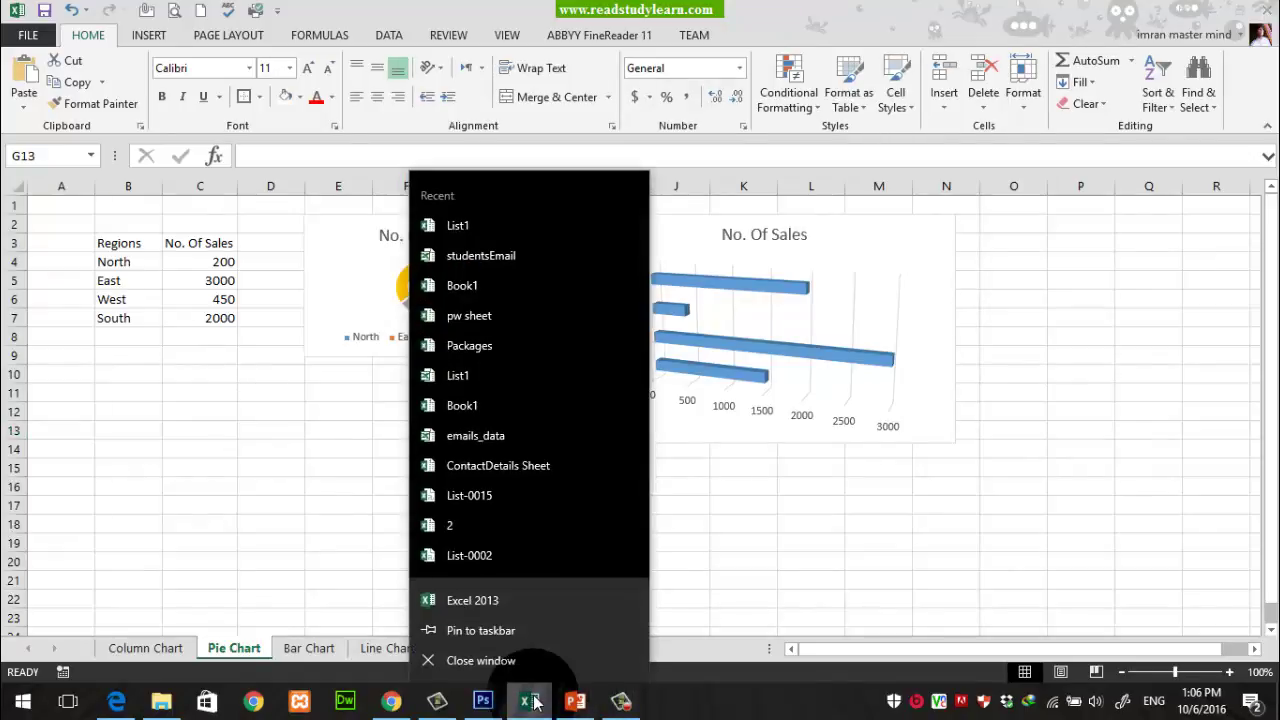
click(530, 612)
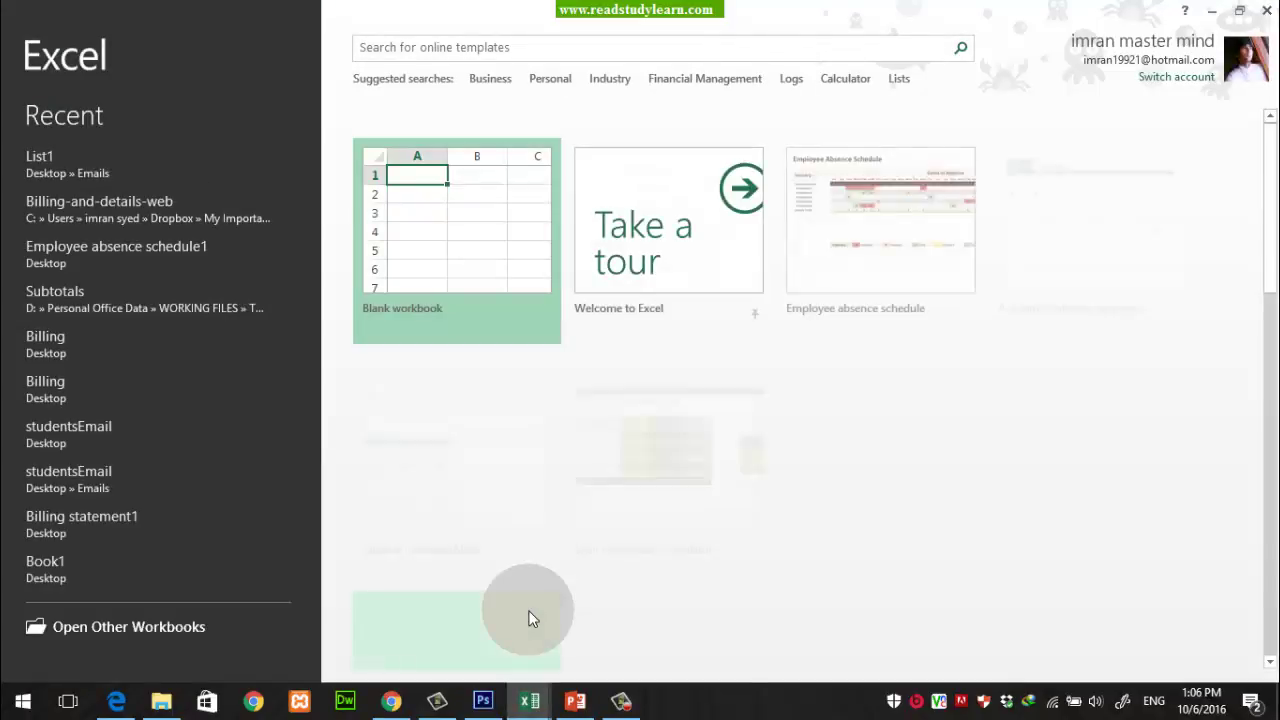
click(474, 251)
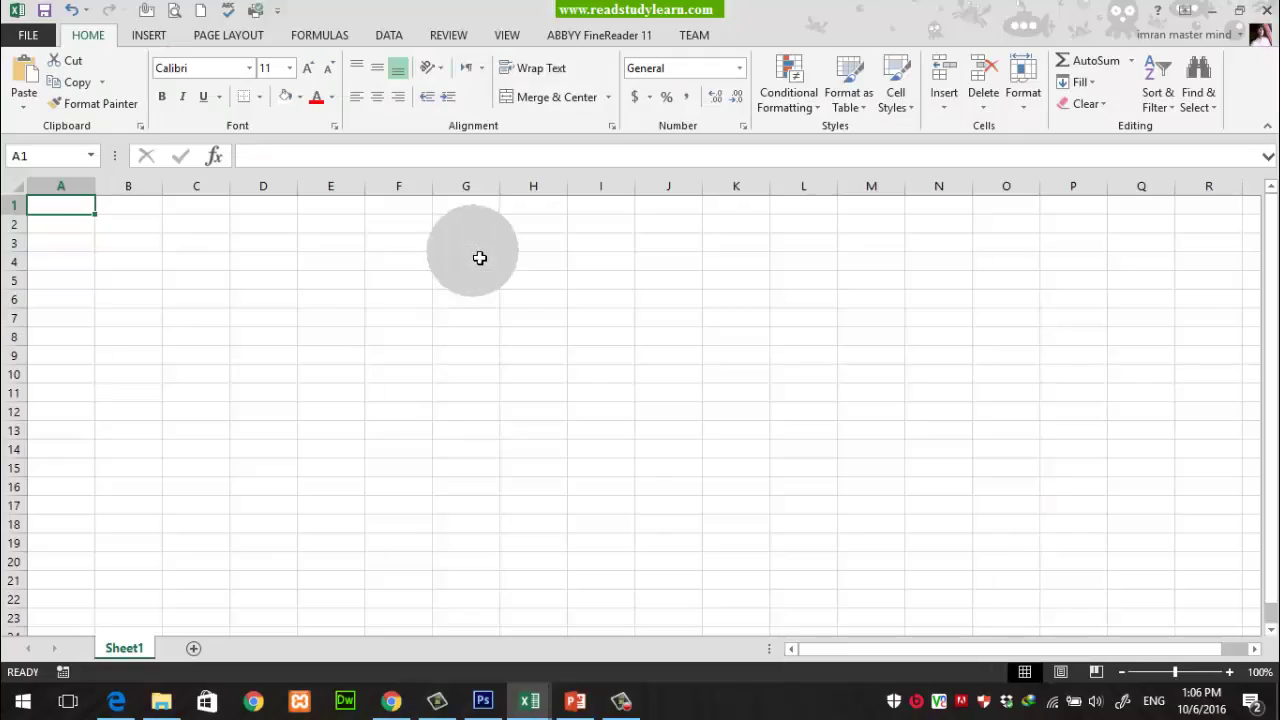
click(418, 360)
Copy the doughnut chart from Book2's Pie Chart sheet into Book3's Sheet1 and move it to about cell H5.
mouse_move(530, 700)
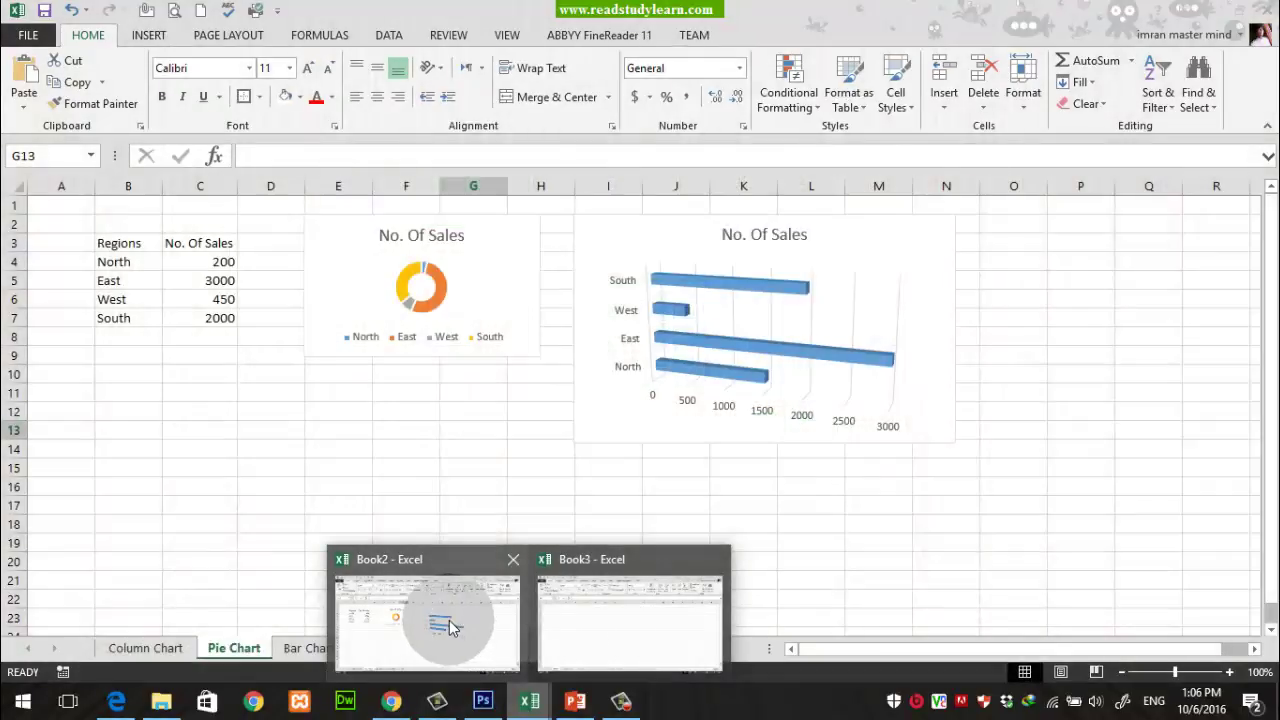
click(450, 627)
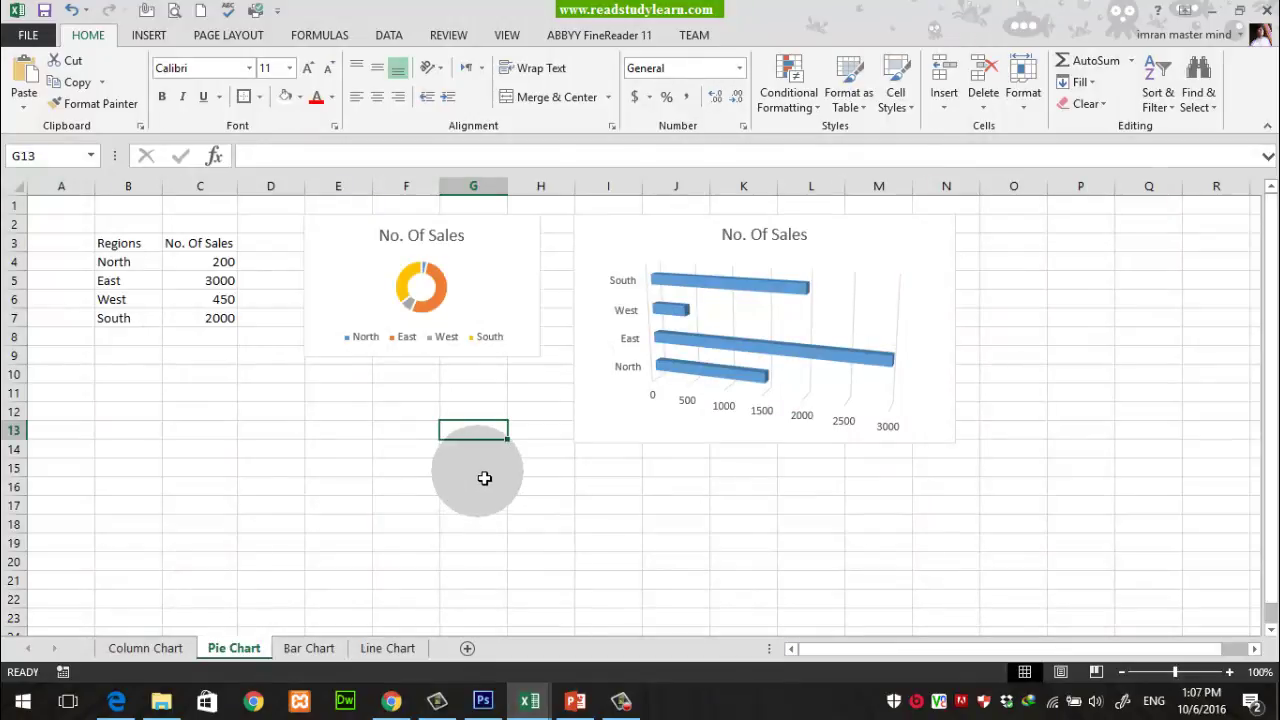
right_click(525, 228)
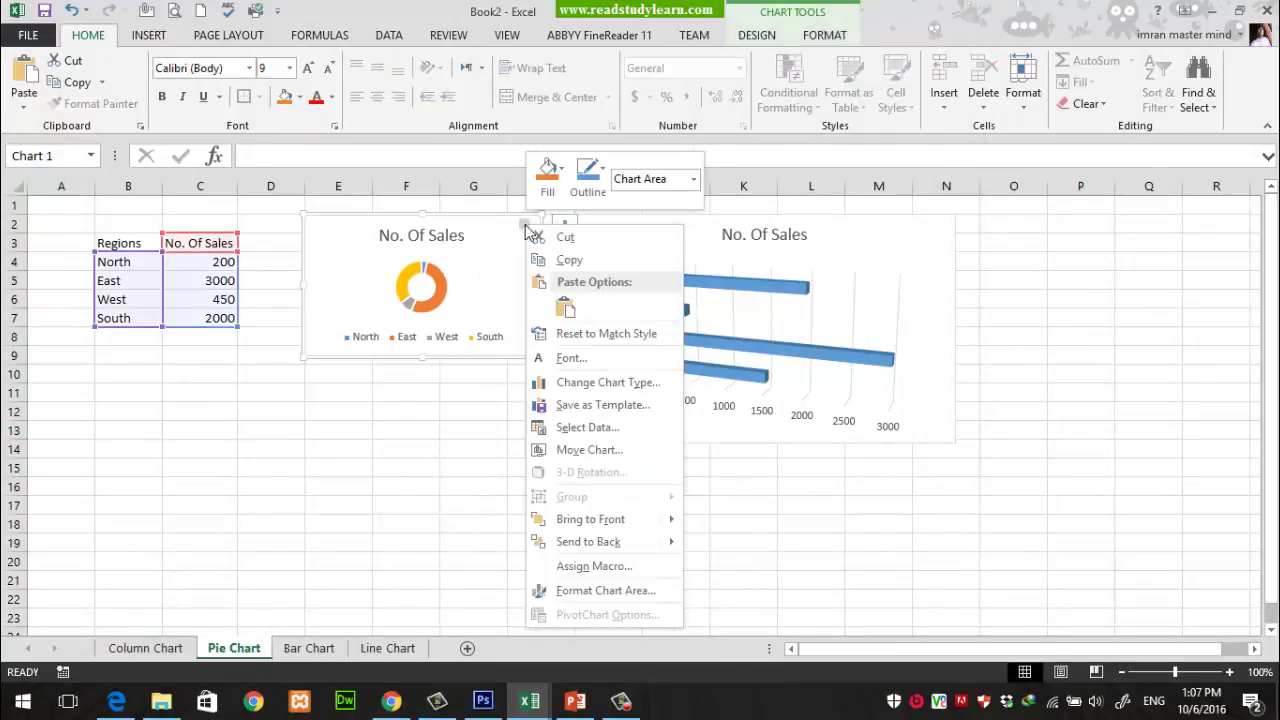
click(598, 262)
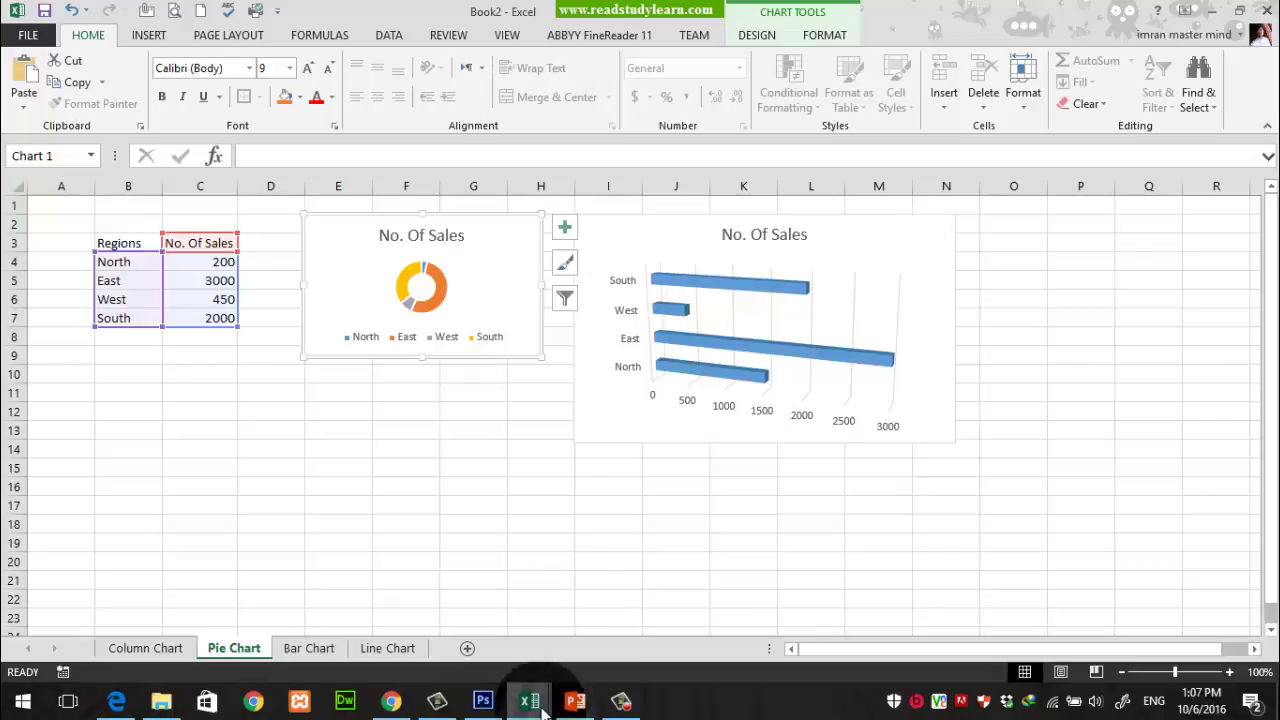
mouse_move(529, 700)
click(591, 648)
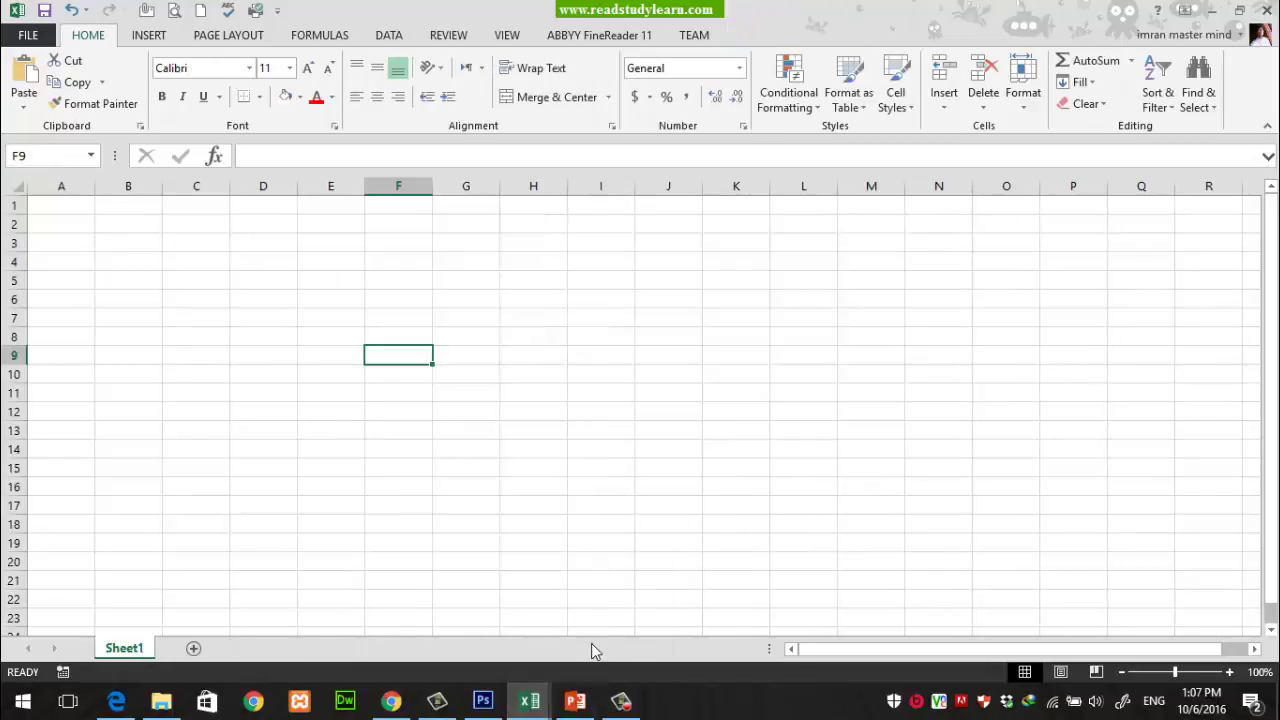
right_click(224, 225)
click(260, 307)
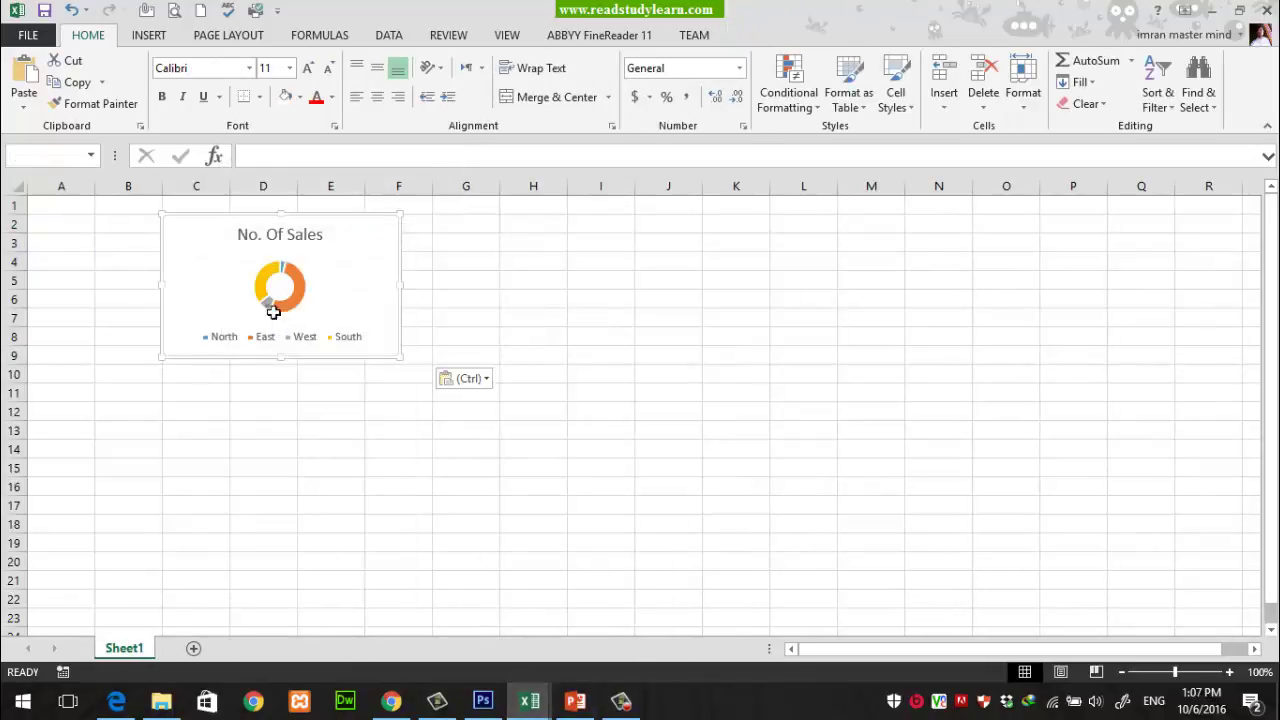
drag(357, 288, 793, 302)
click(386, 490)
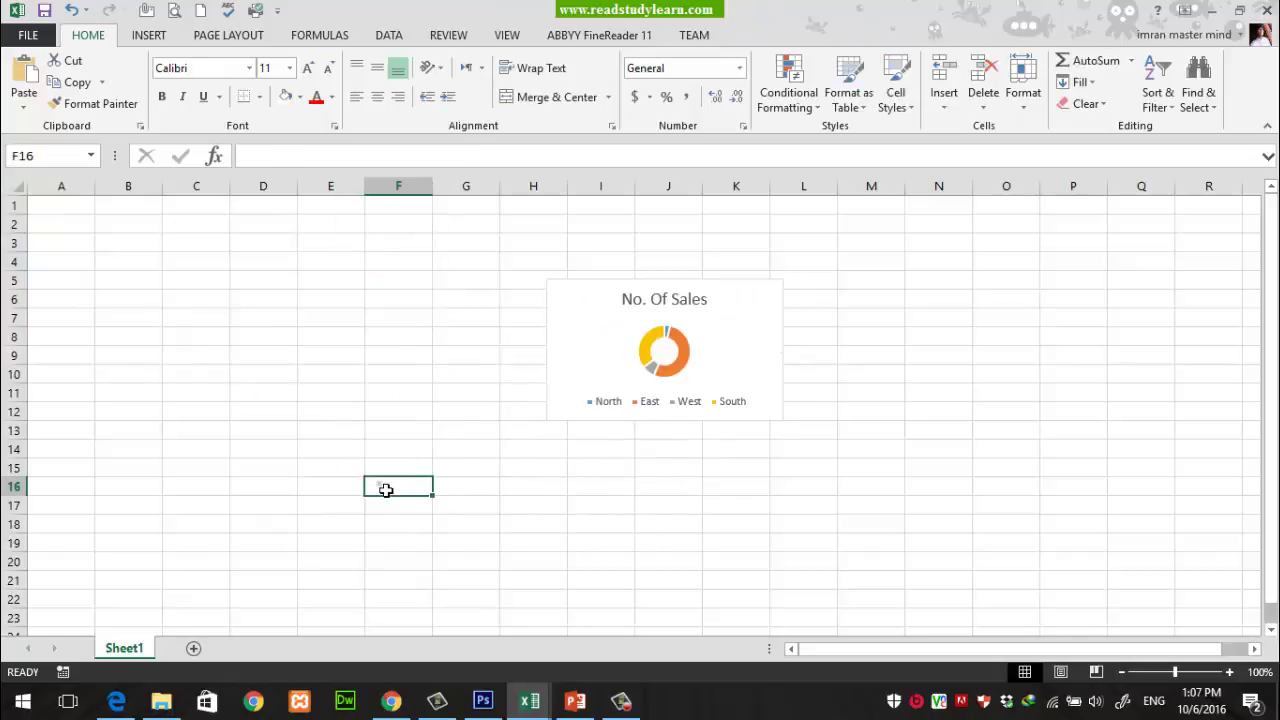
Move the doughnut chart in Book3 to start in cell F2 and enlarge it to reach about cell M17.
mouse_move(540, 712)
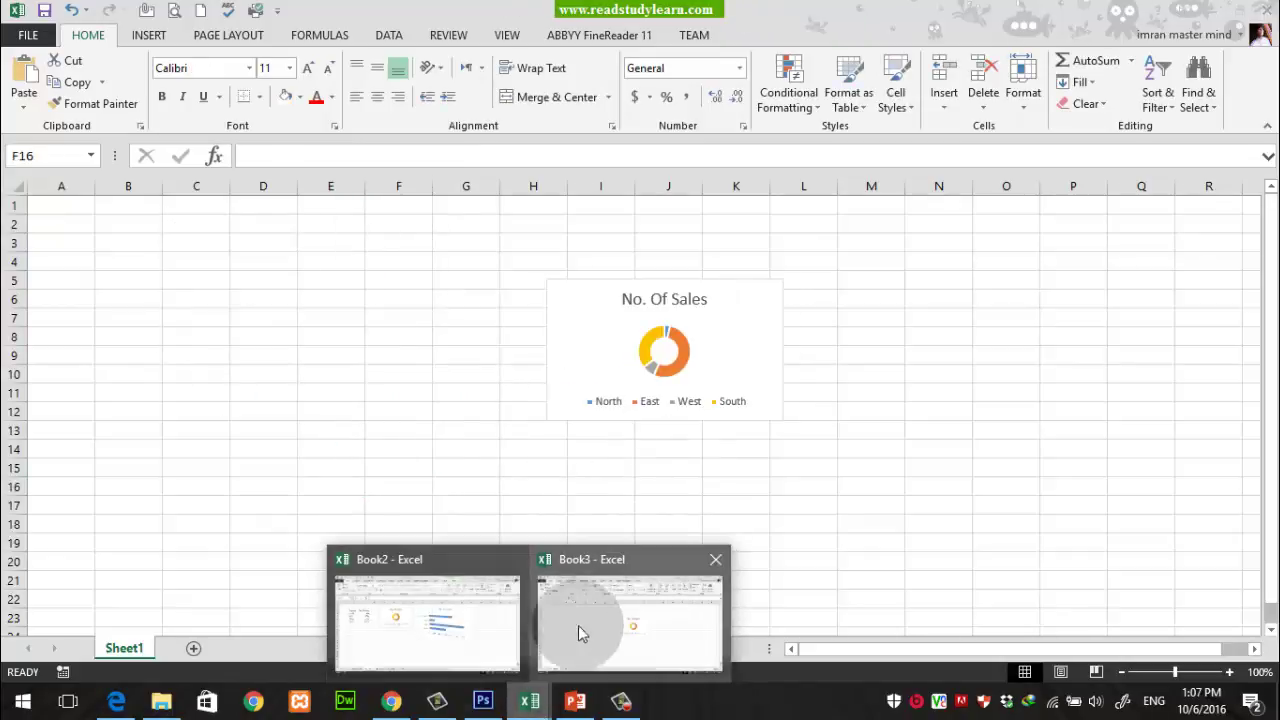
click(450, 625)
click(641, 642)
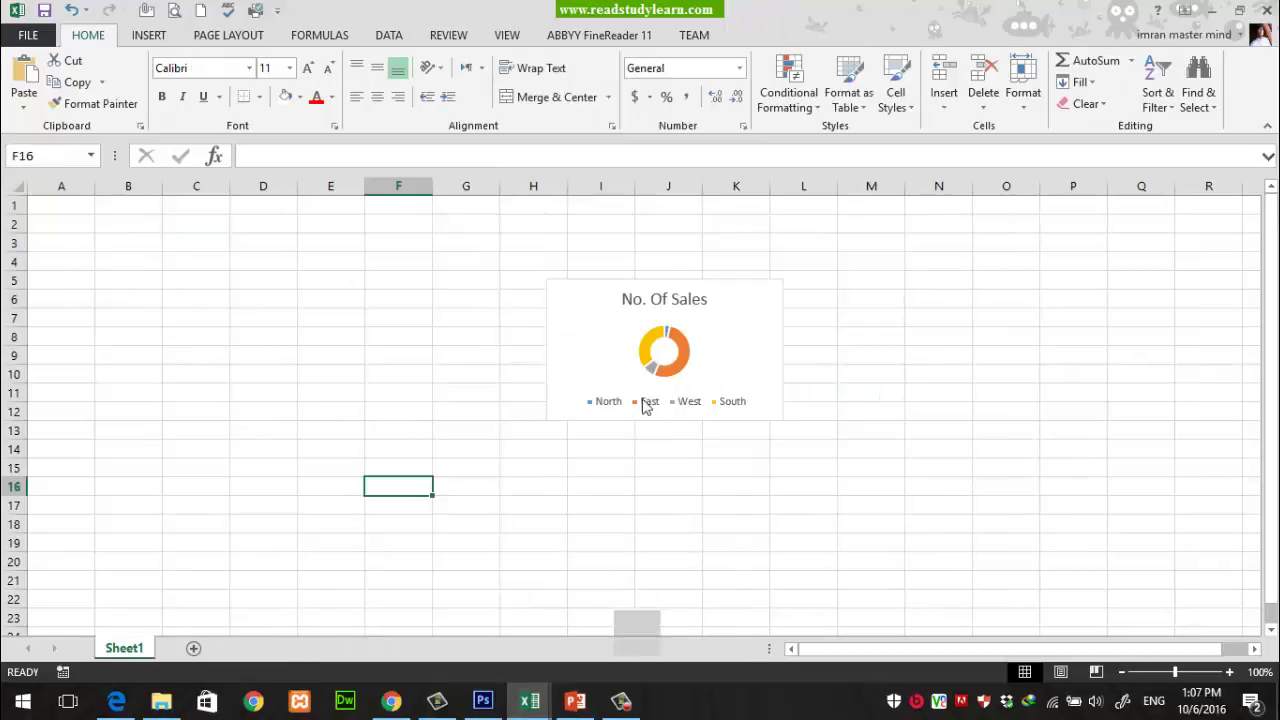
drag(586, 300, 443, 251)
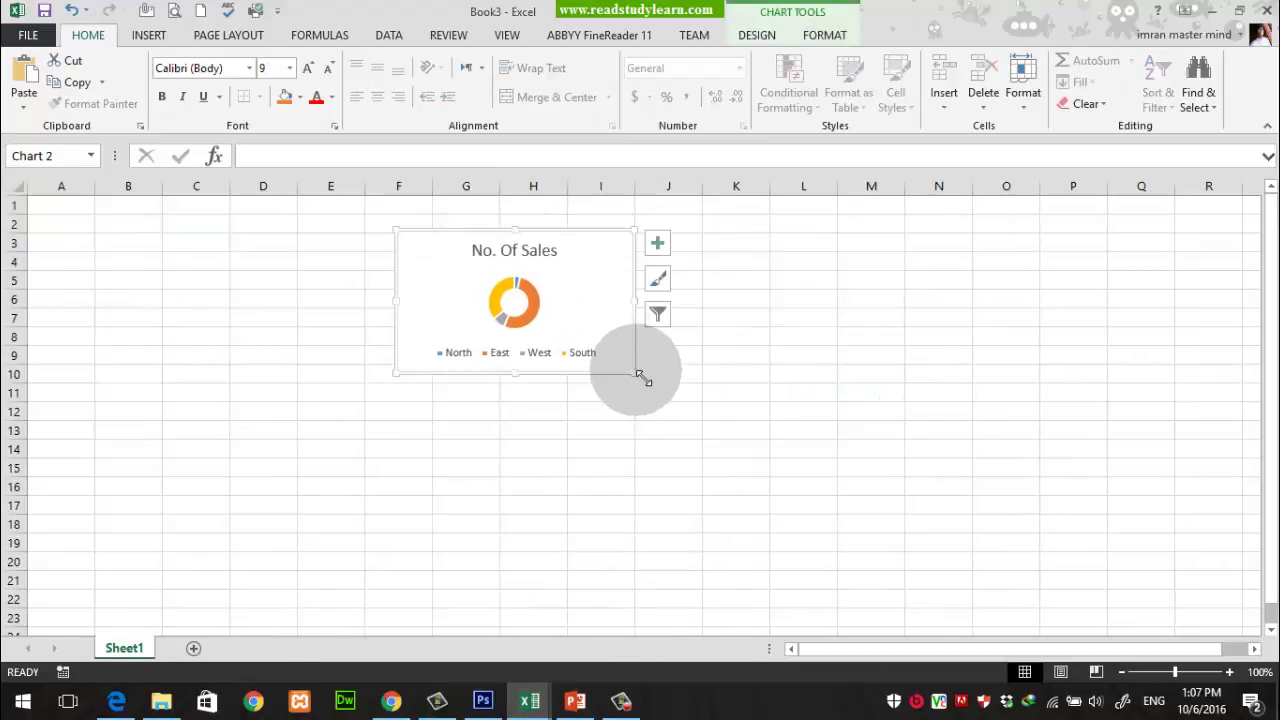
drag(641, 376, 857, 507)
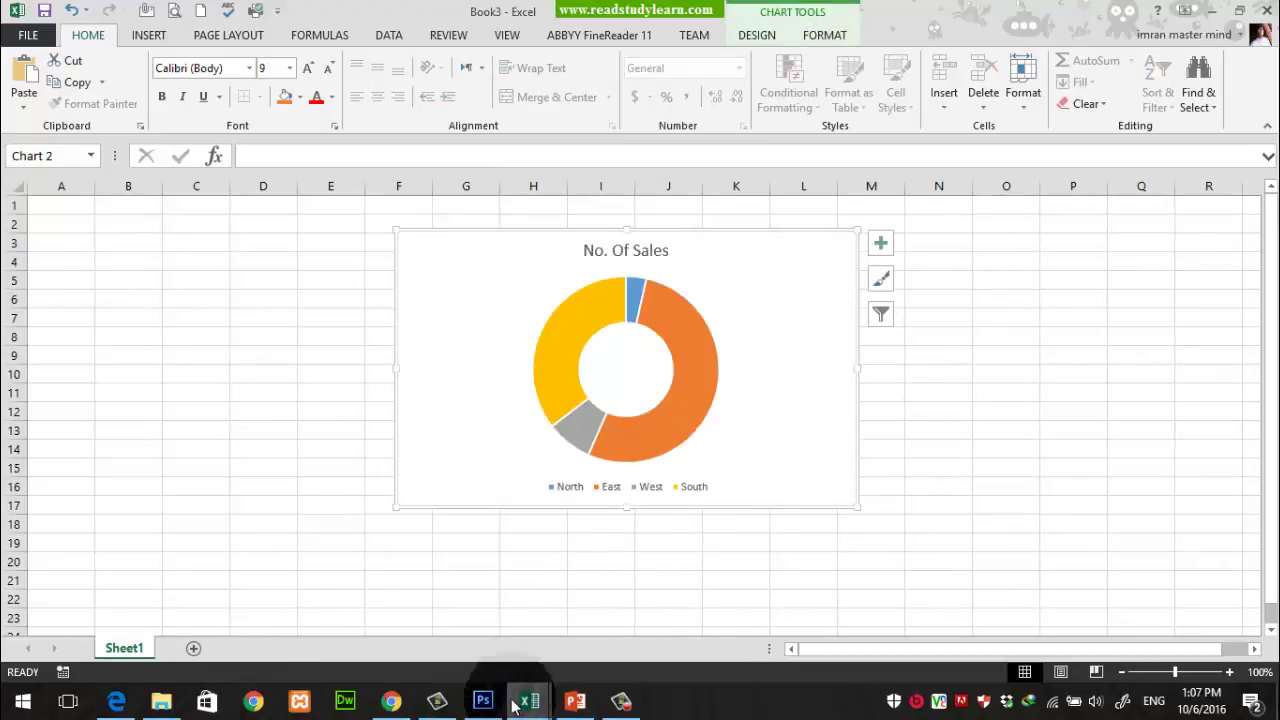
Clear the South region's No. Of Sales in cell C7 on Book2's Pie Chart sheet.
mouse_move(530, 705)
click(487, 621)
click(500, 280)
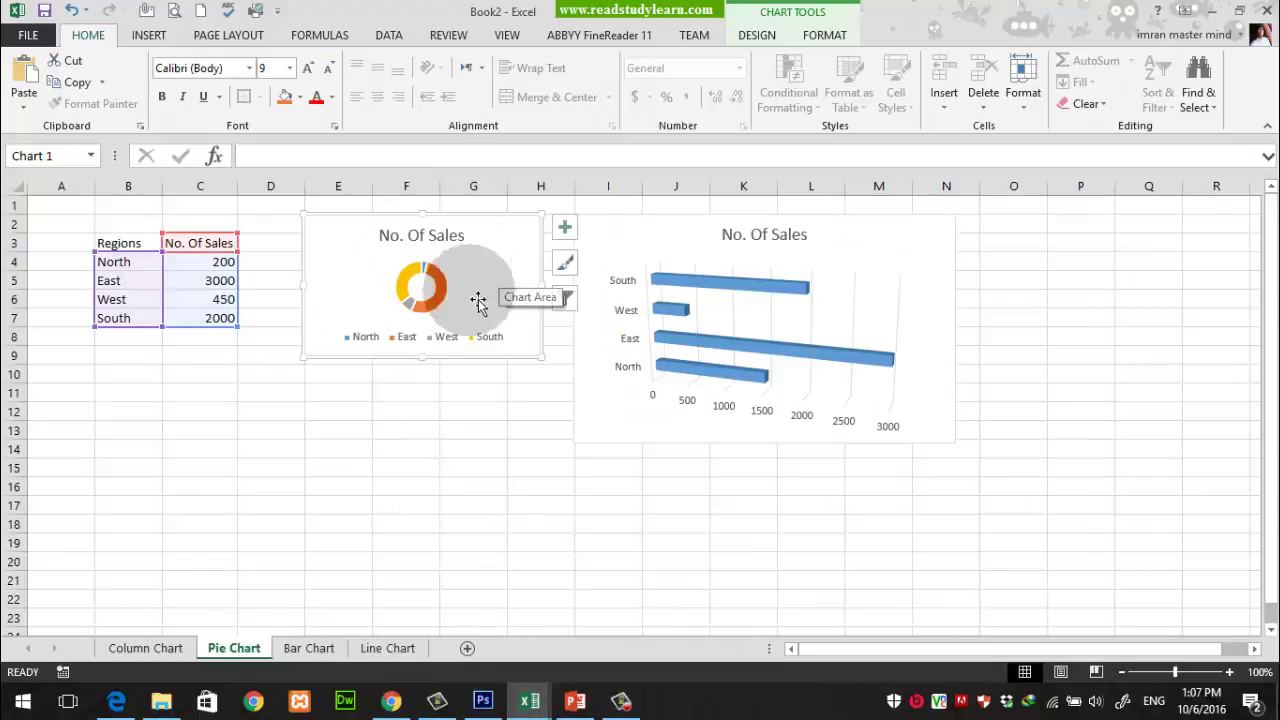
click(210, 318)
key(Delete)
click(289, 400)
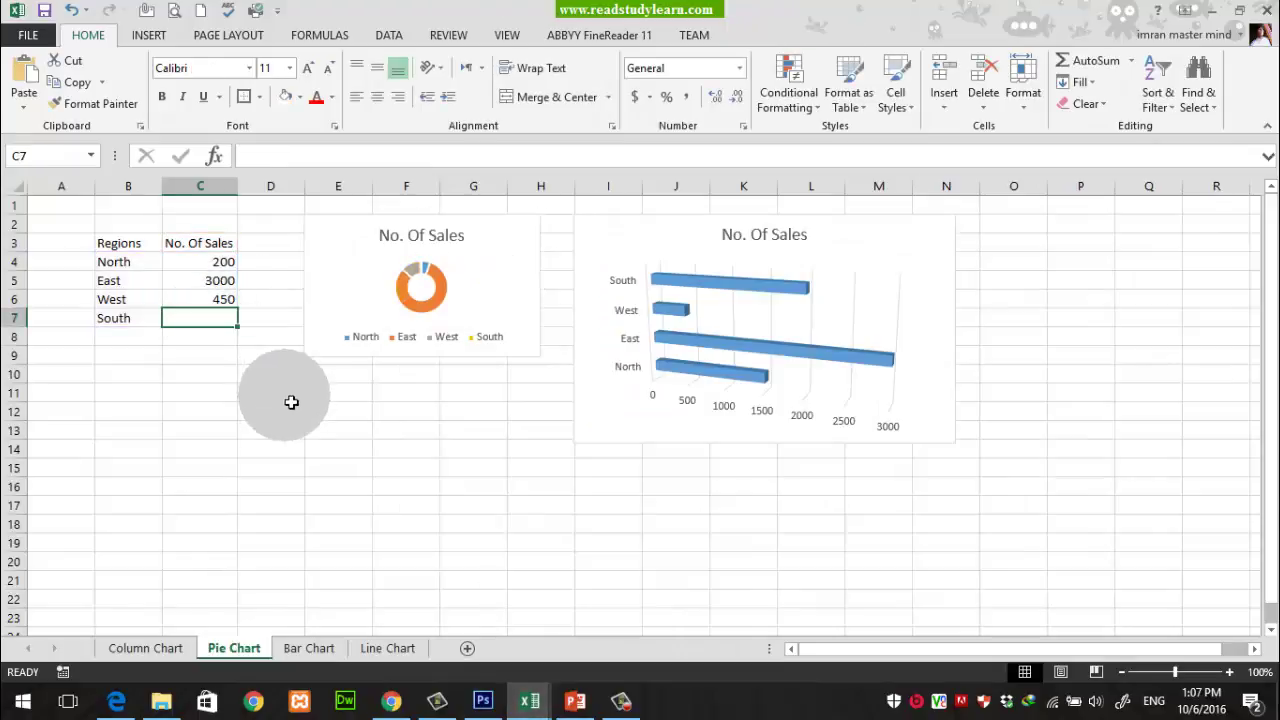
click(412, 289)
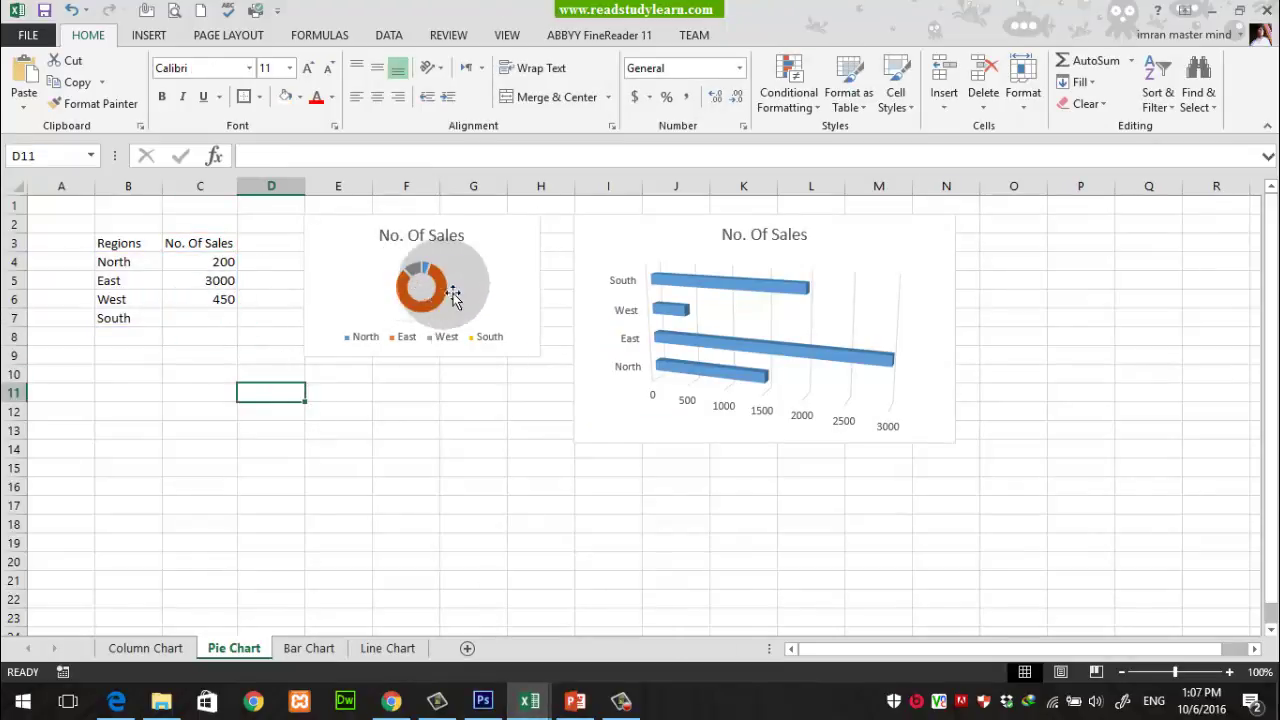
Check Book3's copy of the doughnut chart against the changed source data, and move the chart to start in column C.
mouse_move(530, 700)
click(610, 620)
click(661, 272)
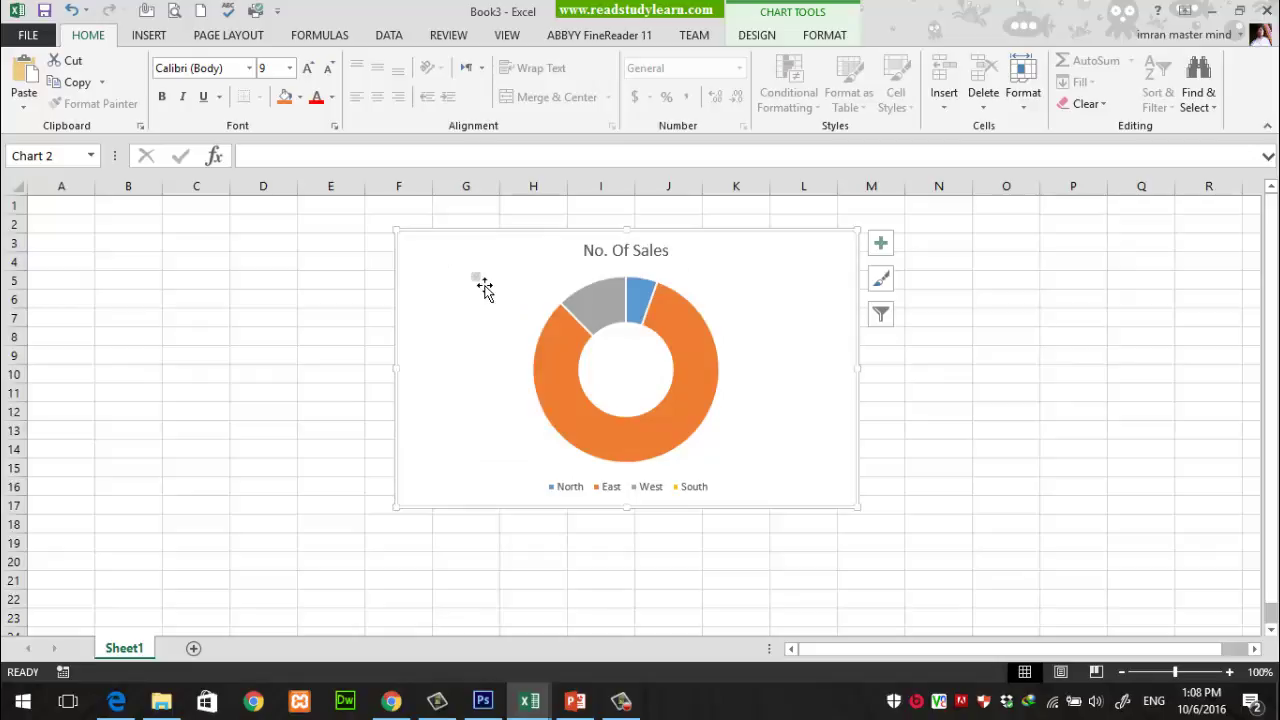
drag(757, 257, 529, 251)
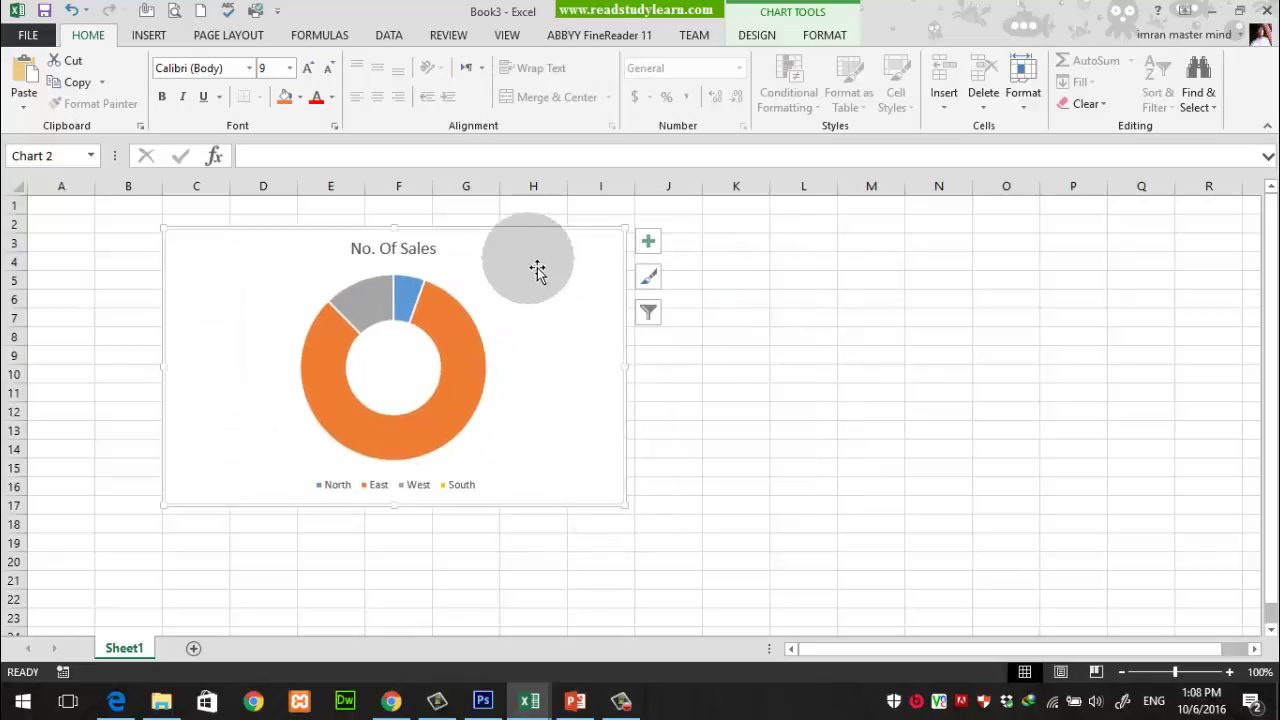
Review the Charts slide in PowerPoint, and remove the bar chart from the Pie Chart sheet of Book2 in Excel.
click(575, 700)
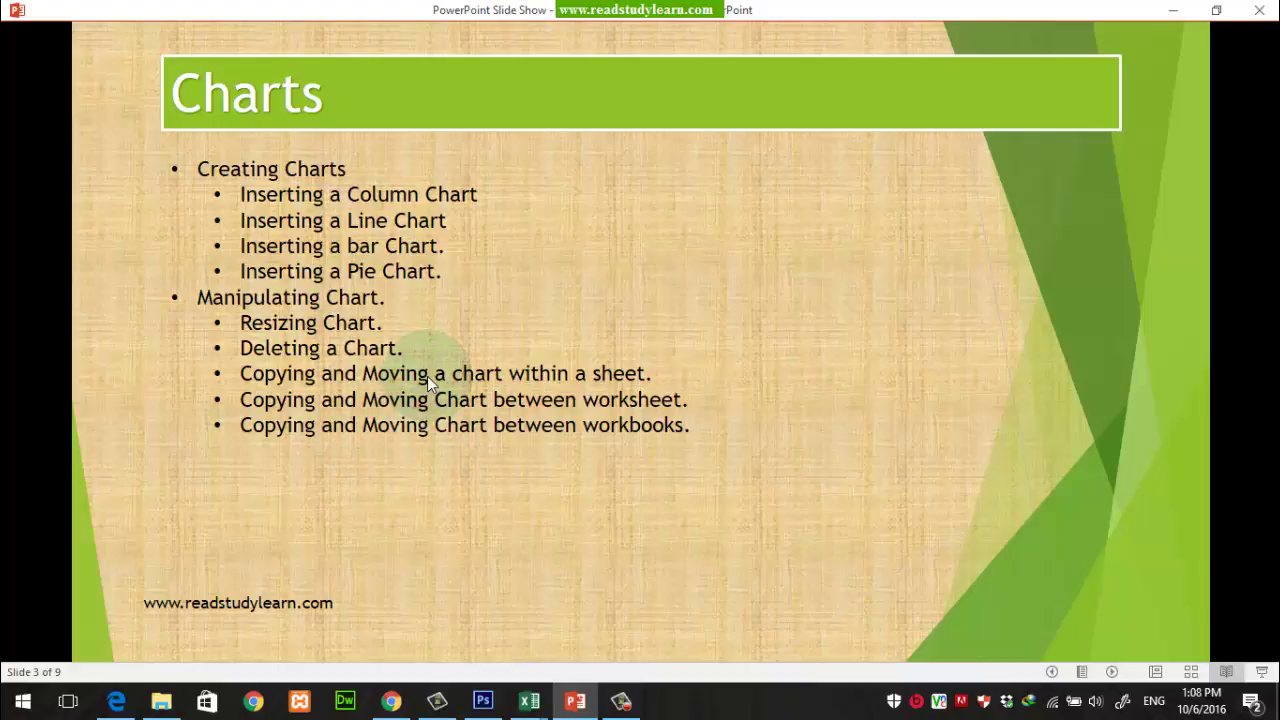
click(530, 701)
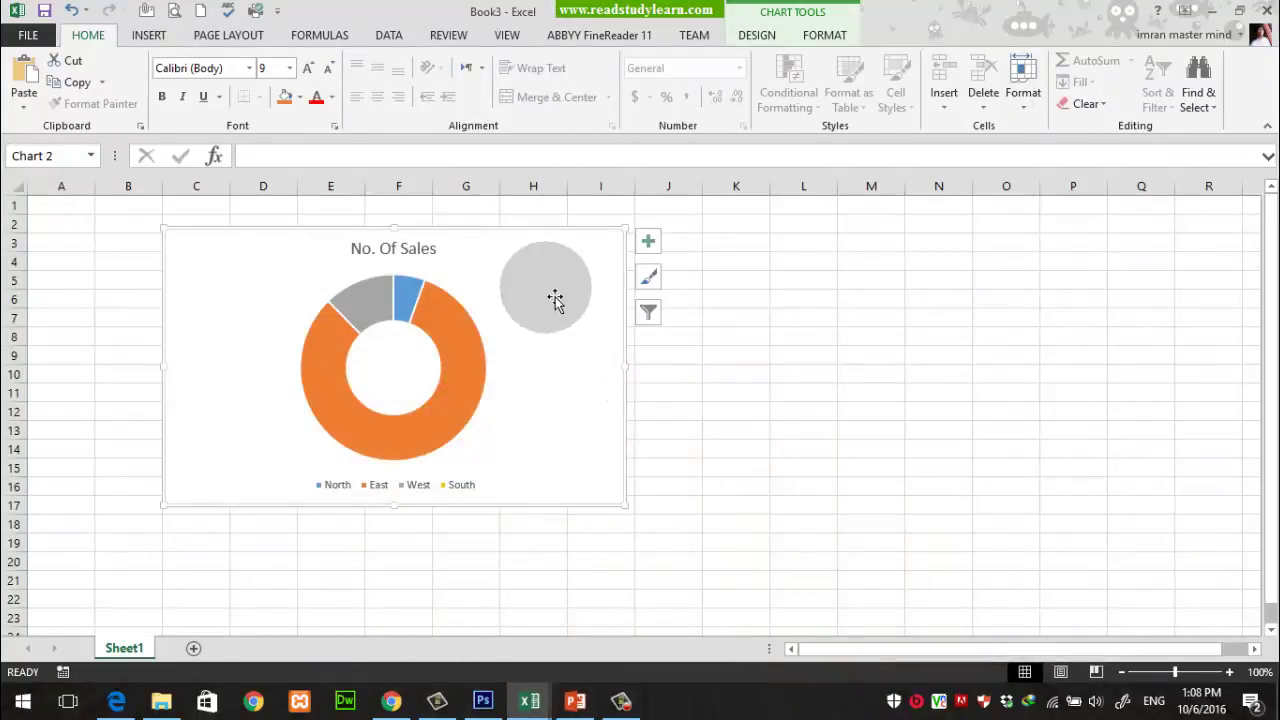
mouse_move(545, 700)
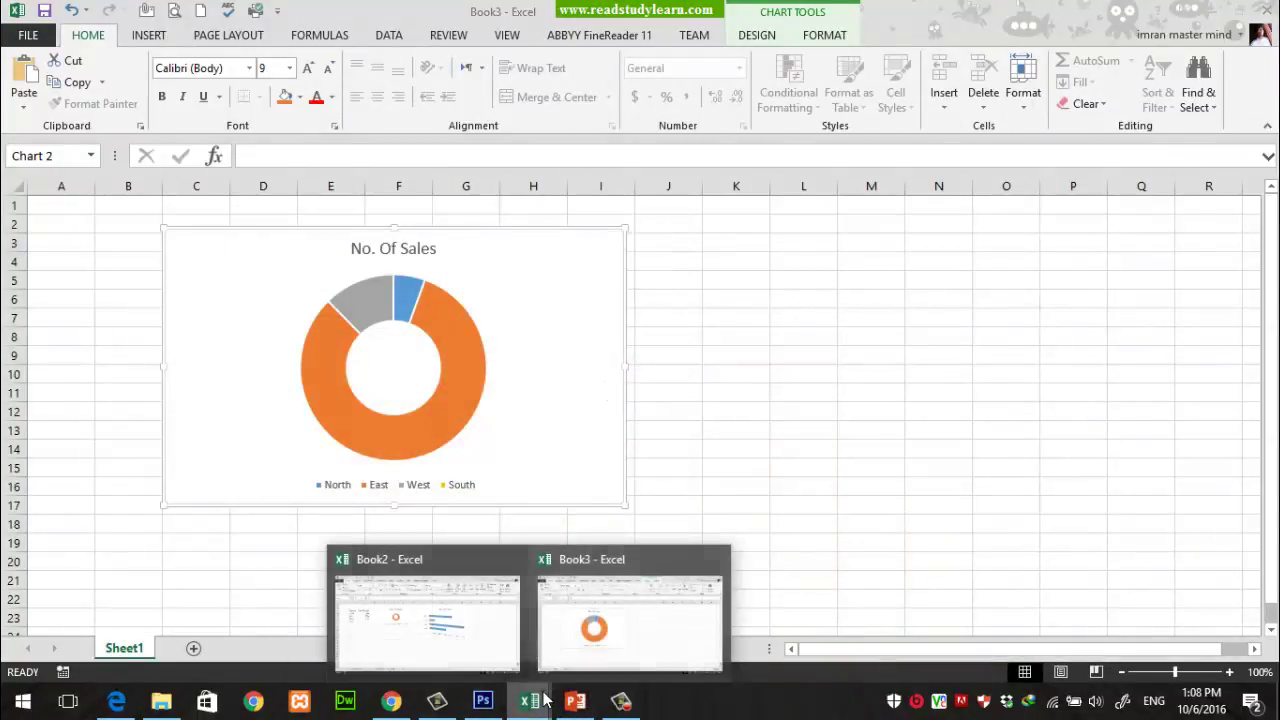
click(458, 632)
right_click(893, 270)
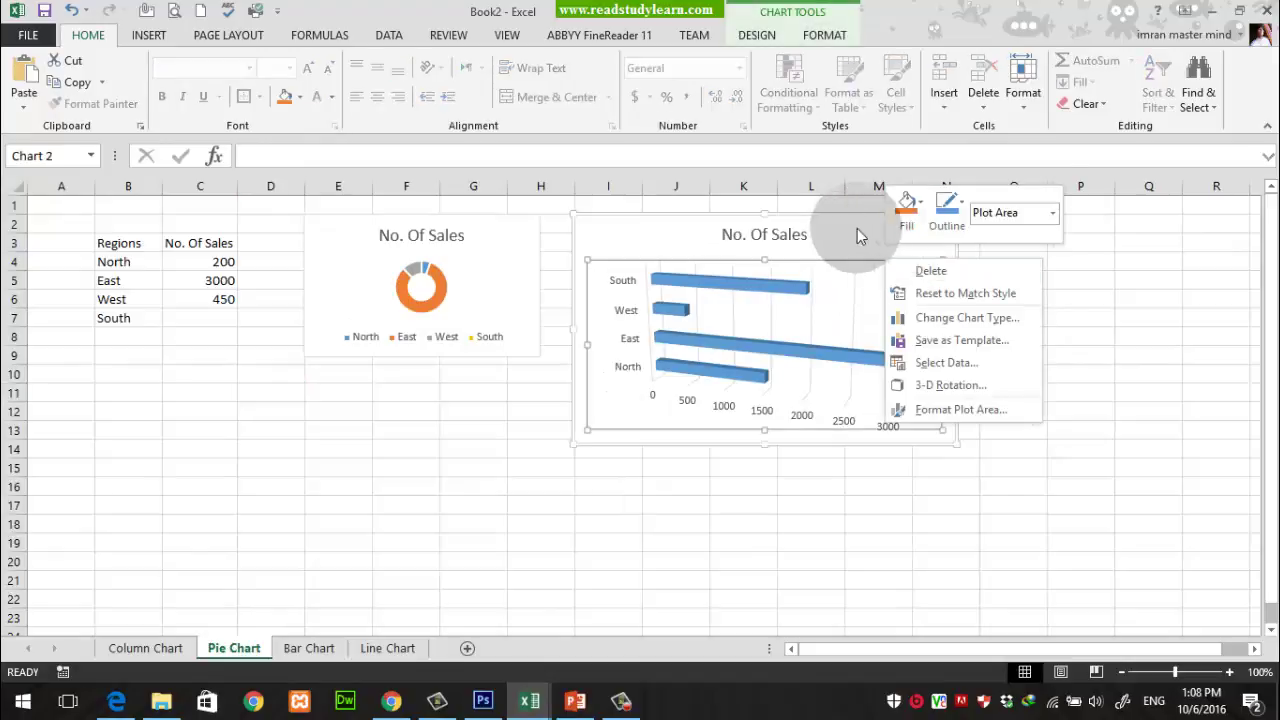
right_click(856, 232)
click(906, 254)
key(Delete)
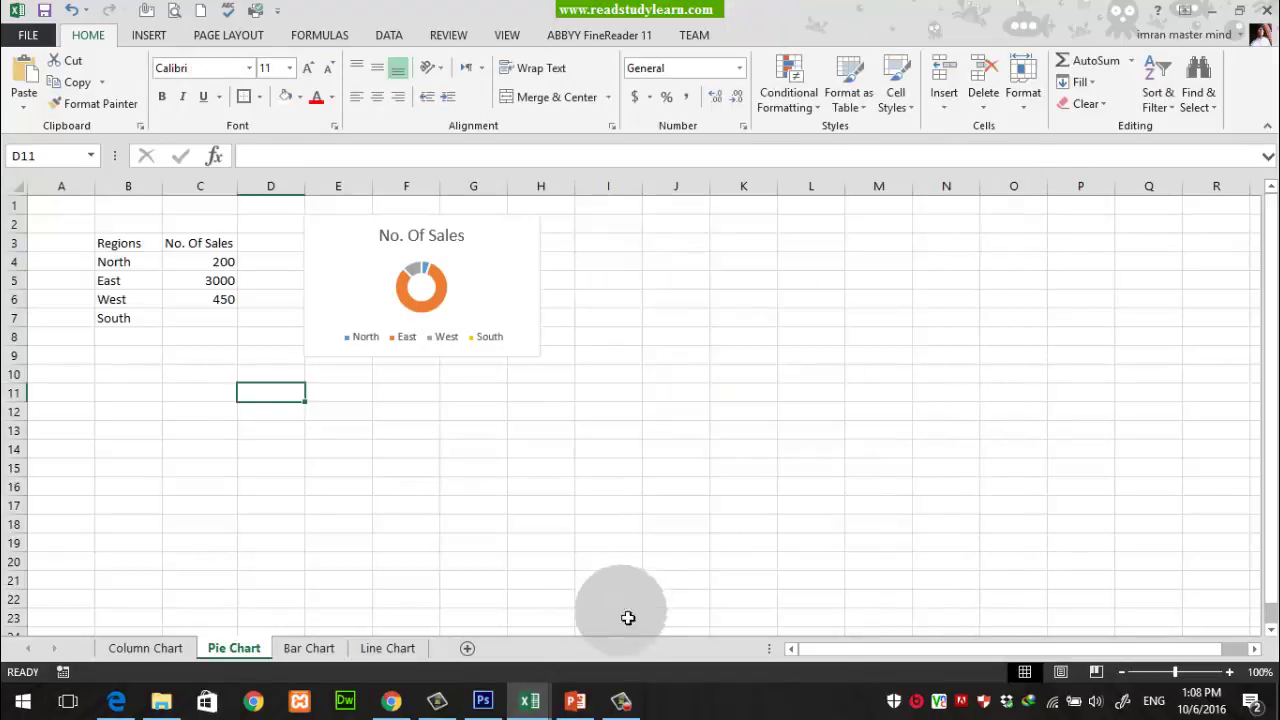
Paste the bar chart into Book2's Pie Chart sheet and place it beside the doughnut chart, from about cell H2 to M13.
mouse_move(535, 700)
right_click(643, 277)
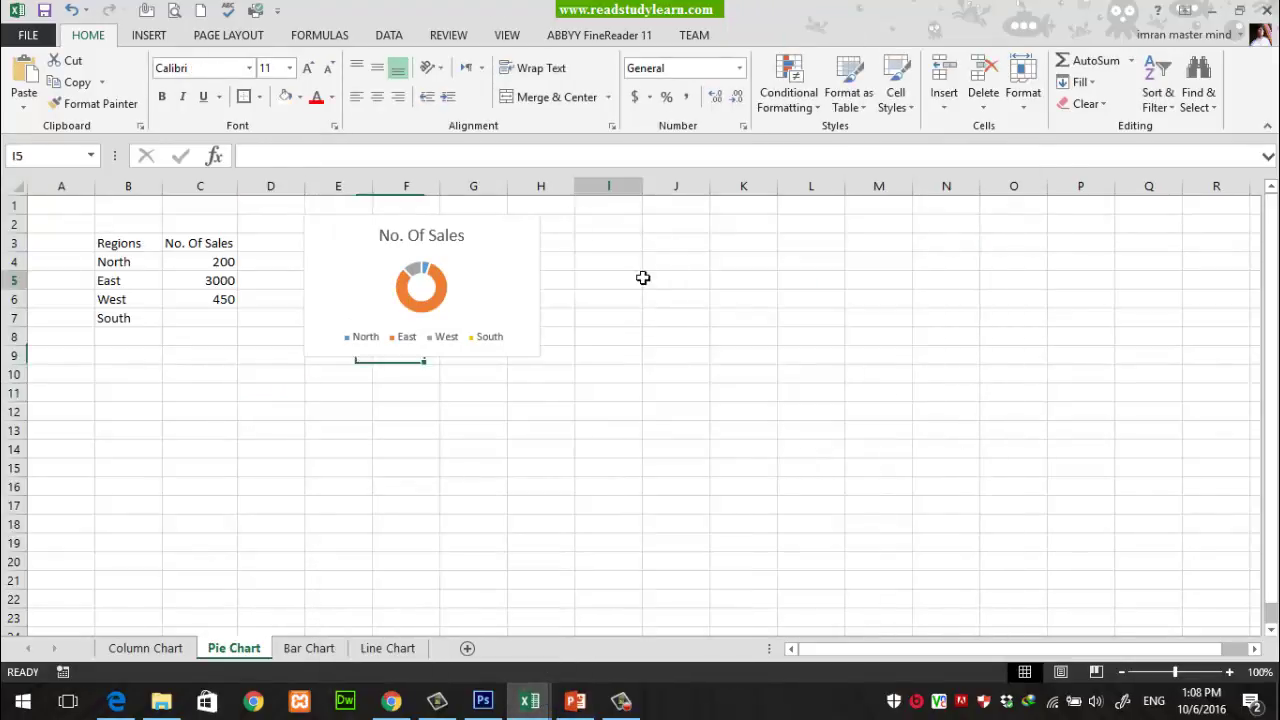
click(682, 356)
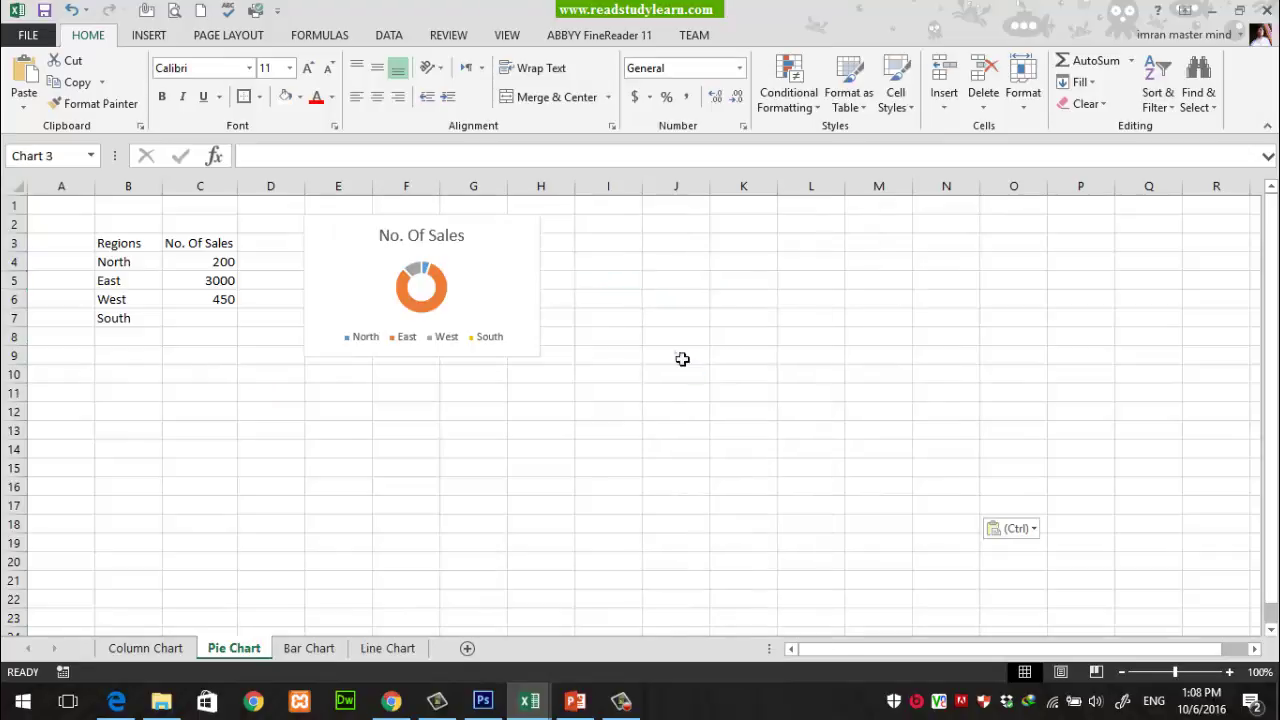
click(380, 466)
drag(865, 302, 818, 247)
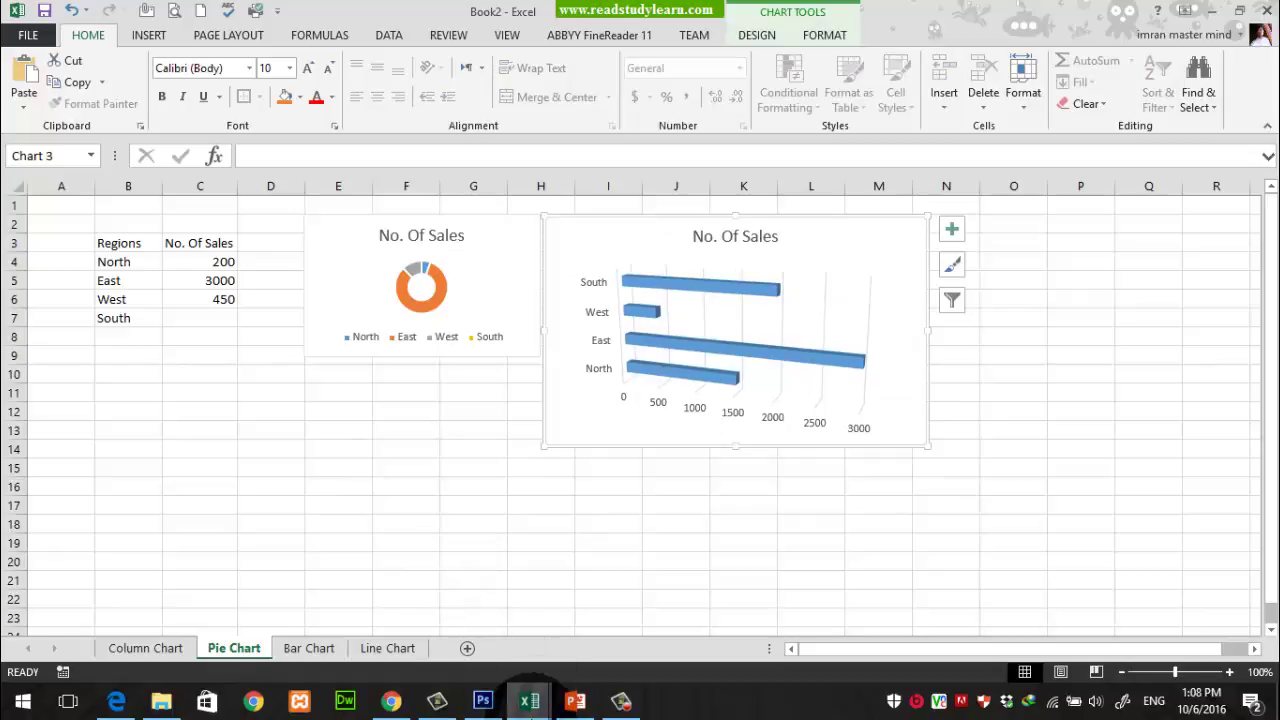
Check Book3, return to Book2, and cut the bar chart closest to the data table from the Bar Chart sheet.
mouse_move(537, 712)
click(441, 631)
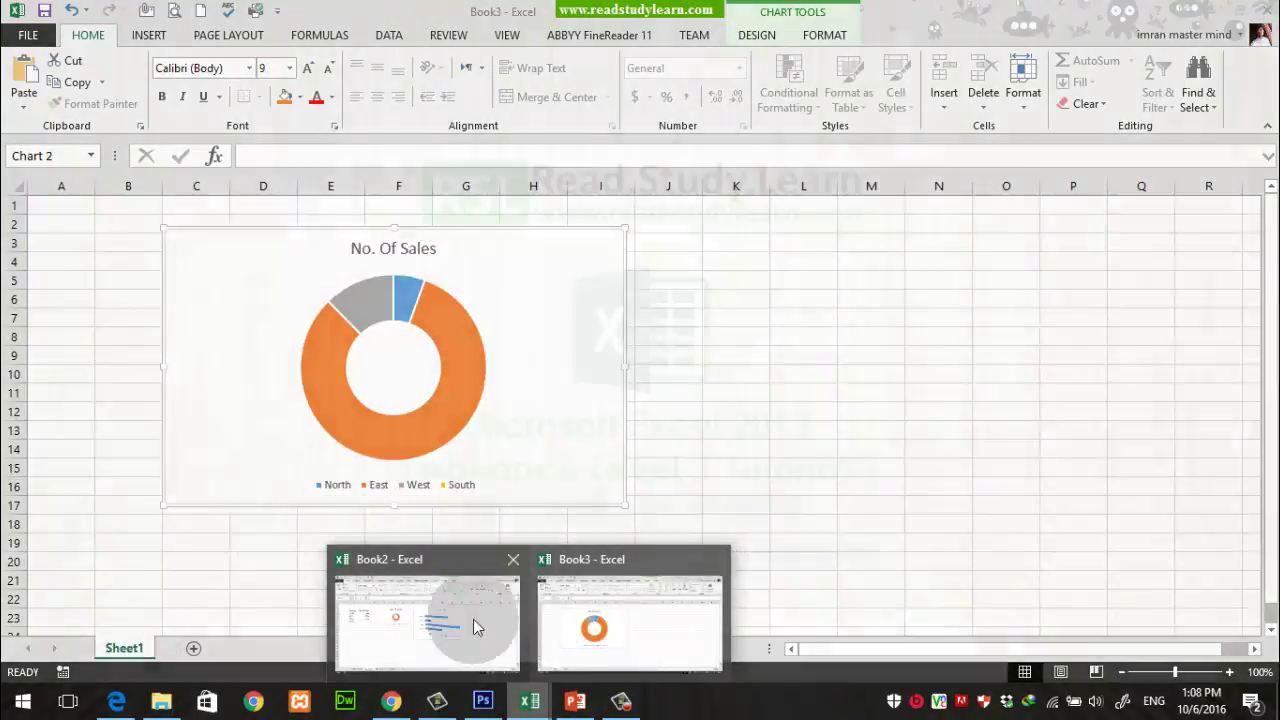
click(473, 619)
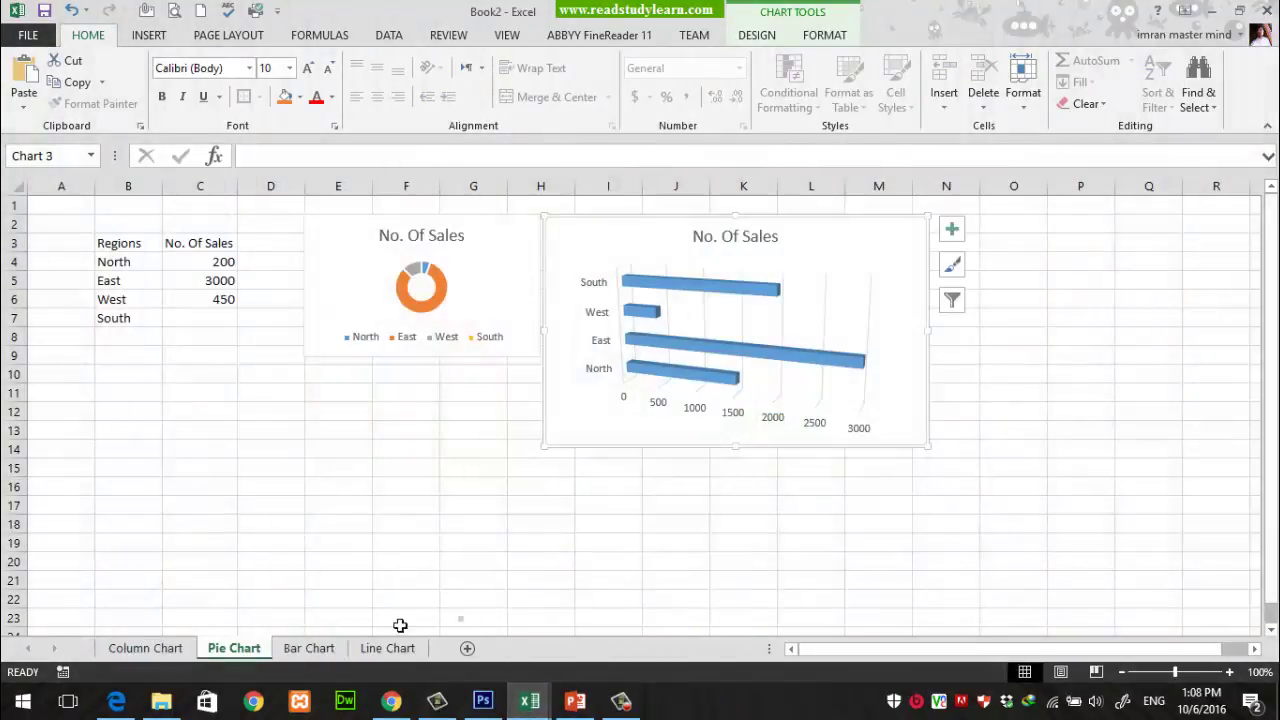
click(308, 648)
right_click(658, 354)
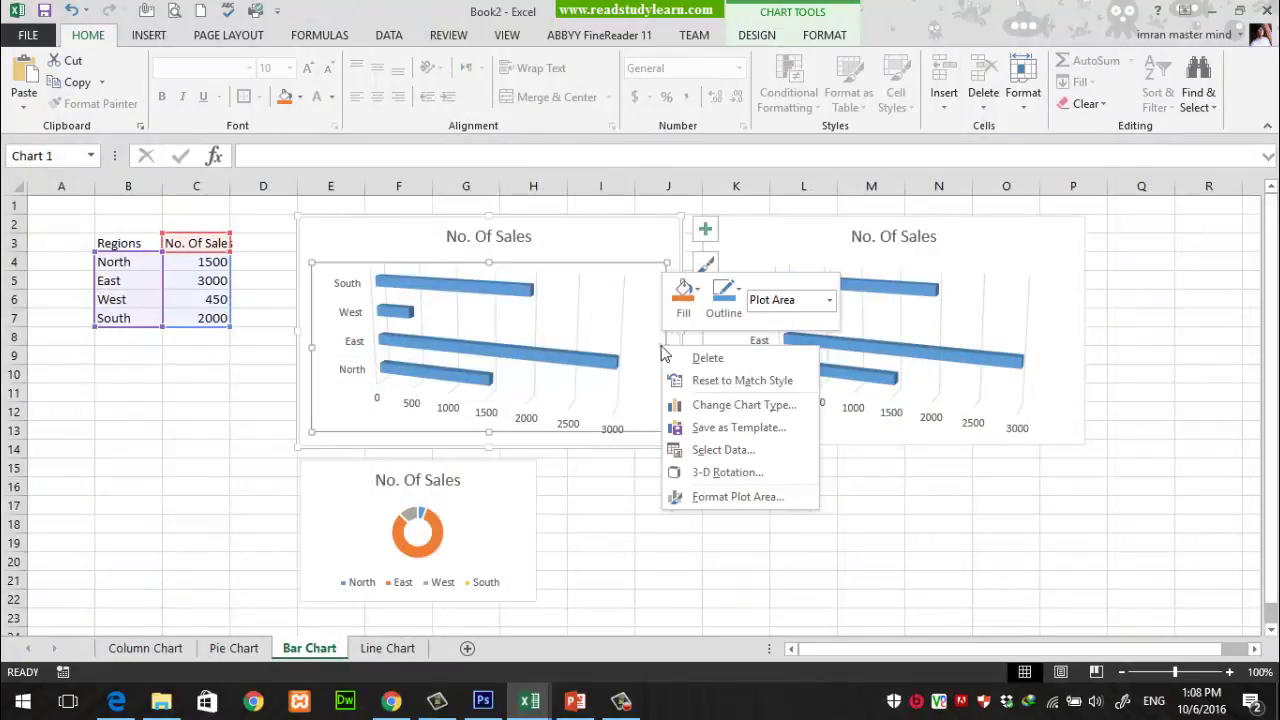
click(630, 398)
right_click(596, 224)
click(634, 239)
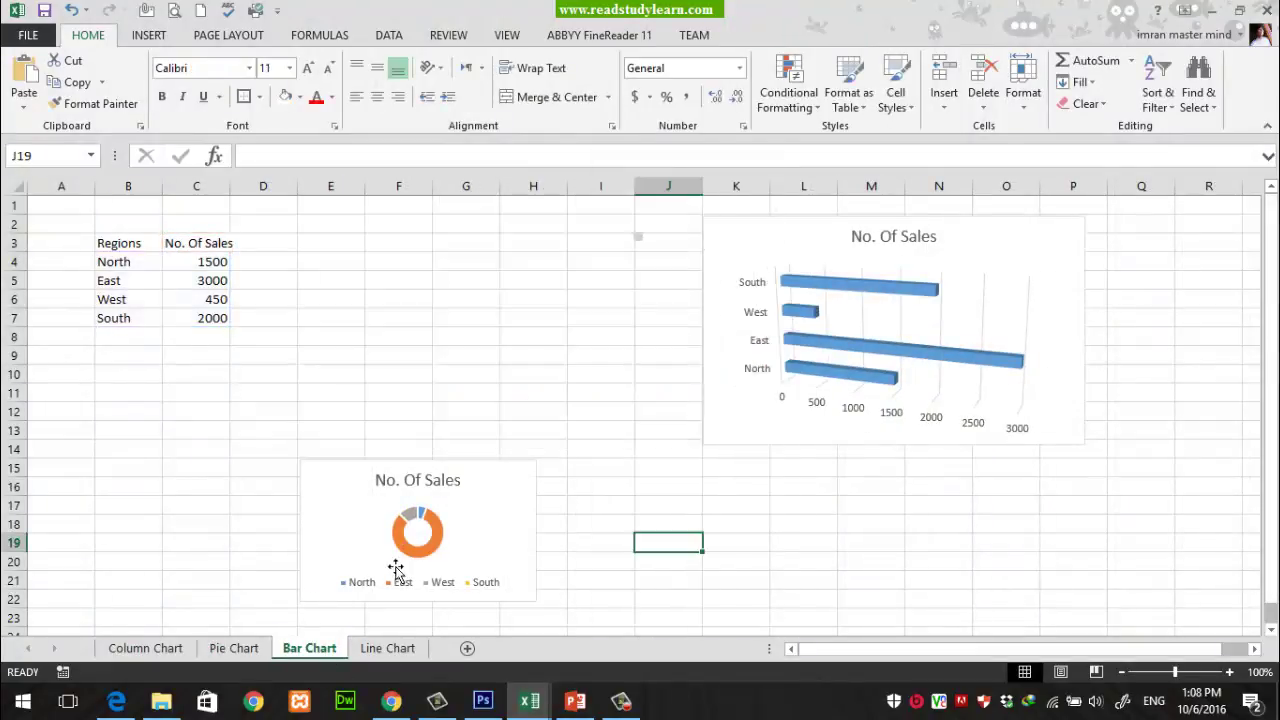
Paste the cut bar chart on the Pie Chart sheet just below the doughnut chart, and switch to the Charts slide in PowerPoint.
click(260, 648)
right_click(137, 500)
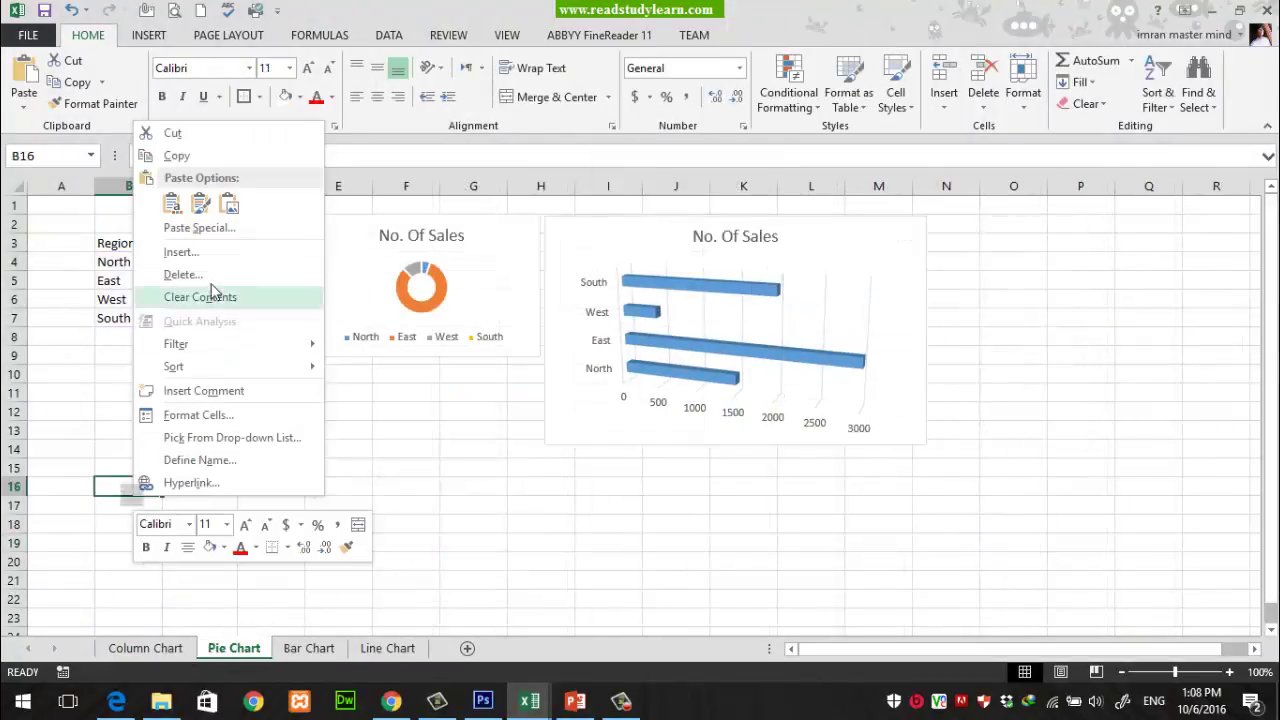
click(172, 206)
drag(423, 500, 486, 384)
click(620, 506)
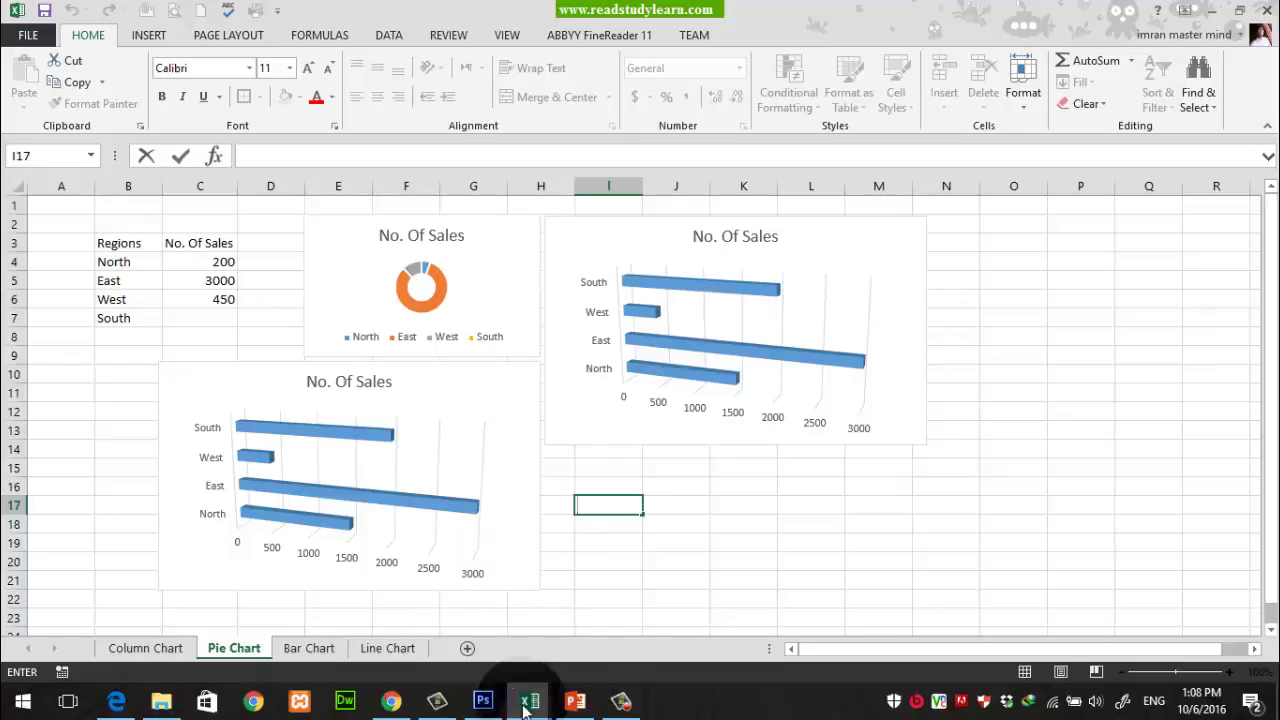
click(574, 703)
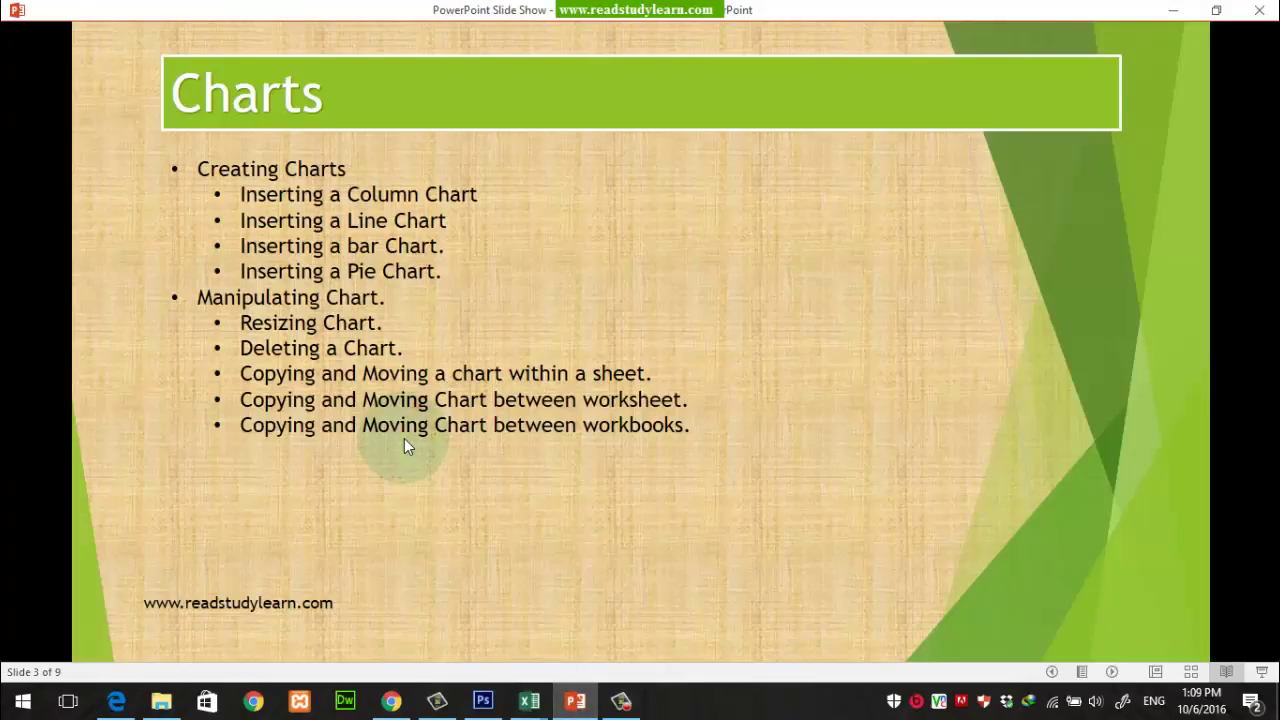